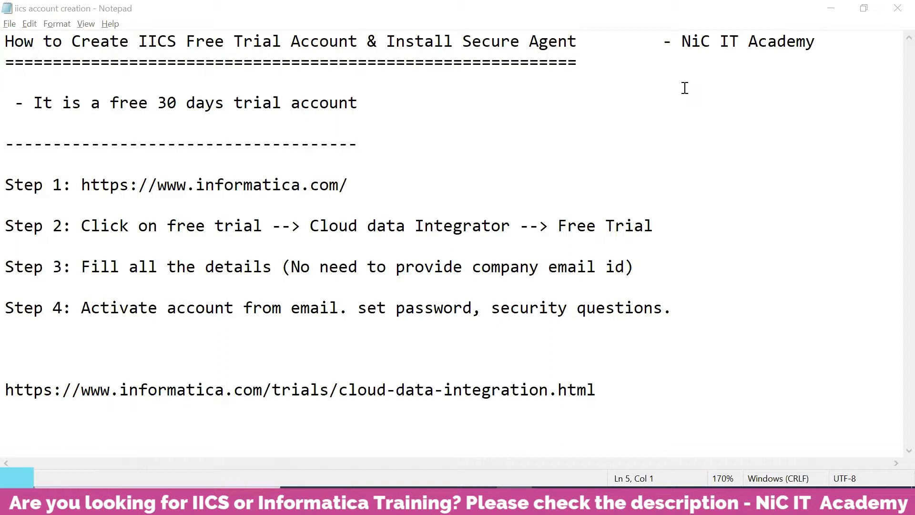
Step: Copy the Step 1 informatica.com web address from the Notepad notes and switch to Chrome
{"action": "left_click_drag", "start_coordinate": [378, 103], "coordinate": [114, 103]}
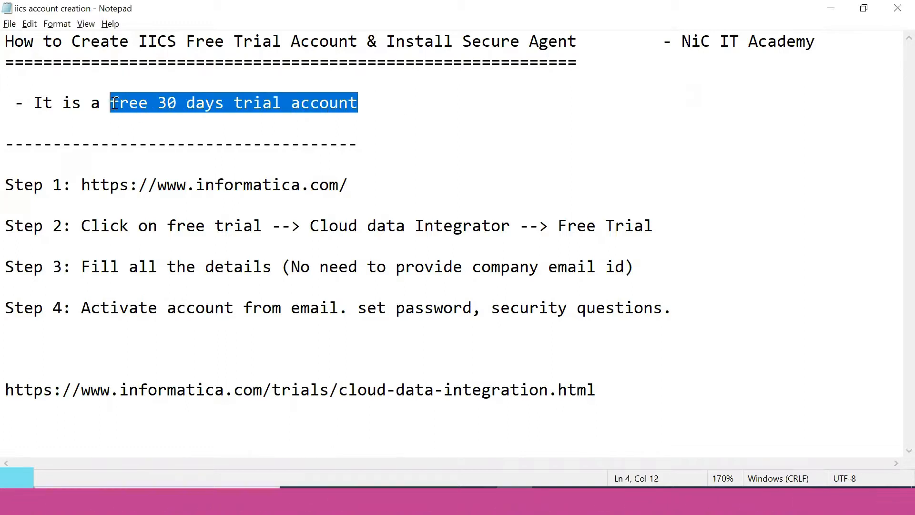
{"action": "left_click", "coordinate": [139, 144]}
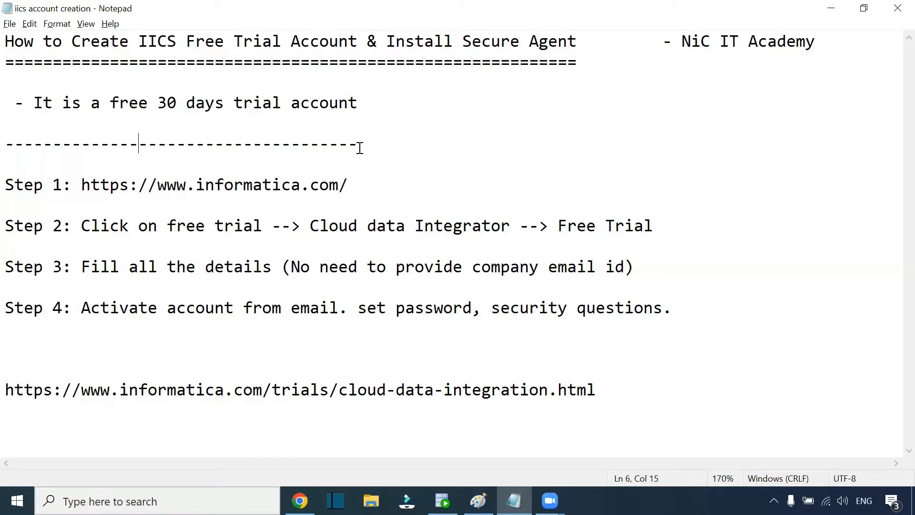
{"action": "key", "text": "Down"}
{"action": "left_click_drag", "start_coordinate": [352, 182], "coordinate": [87, 189]}
{"action": "key", "text": "ctrl+c"}
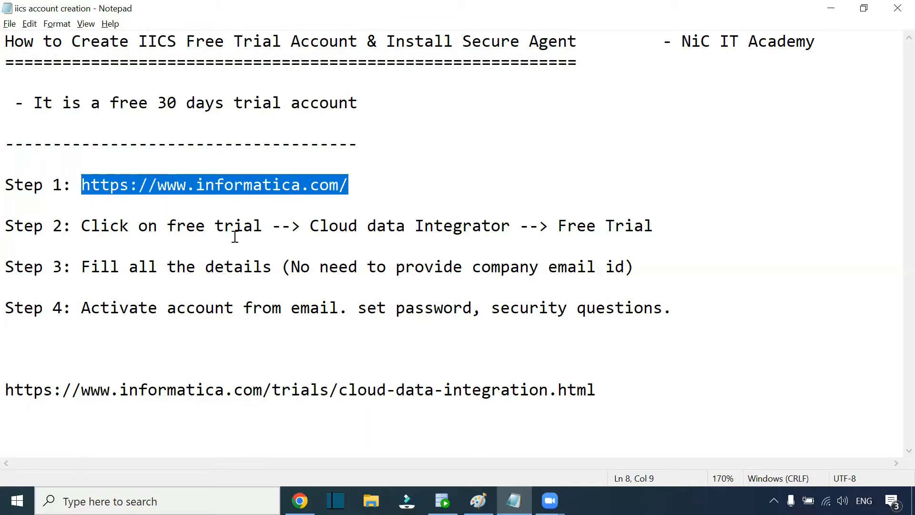
{"action": "key", "text": "alt+Tab"}
{"action": "left_click", "coordinate": [299, 500]}
Step: Load informatica.com in a new tab and go to the free trials page
{"action": "key", "text": "ctrl+t"}
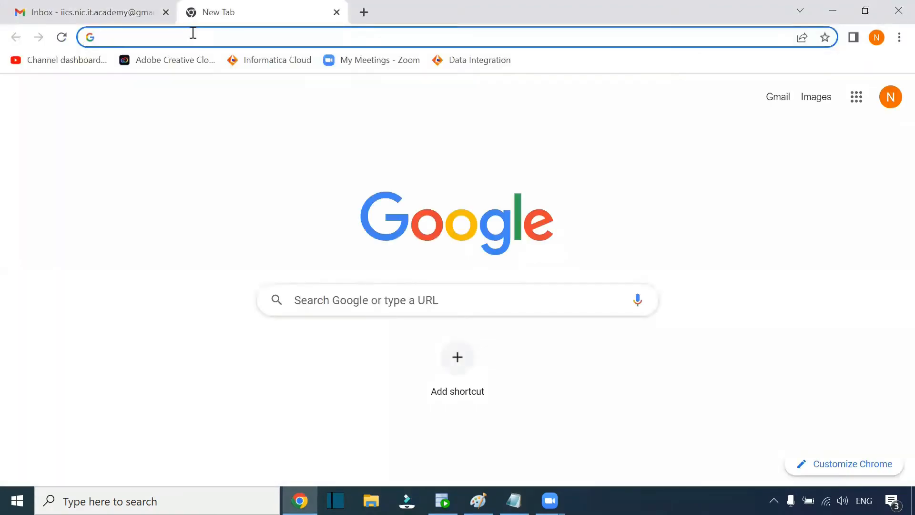
{"action": "key", "text": "ctrl+v"}
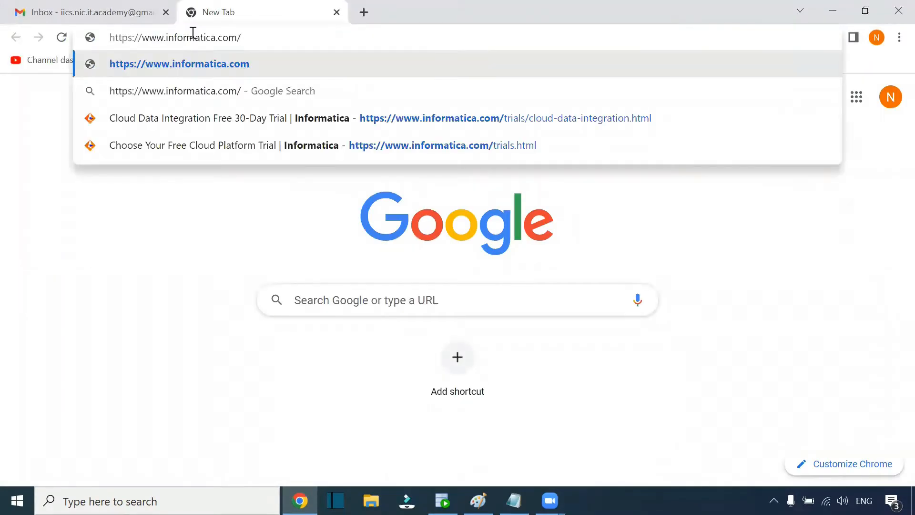
{"action": "key", "text": "Return"}
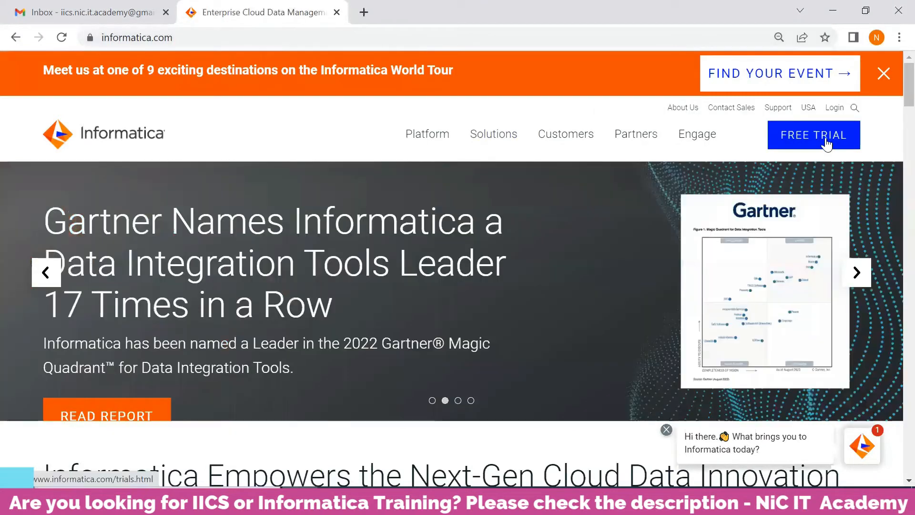
{"action": "left_click", "coordinate": [826, 141]}
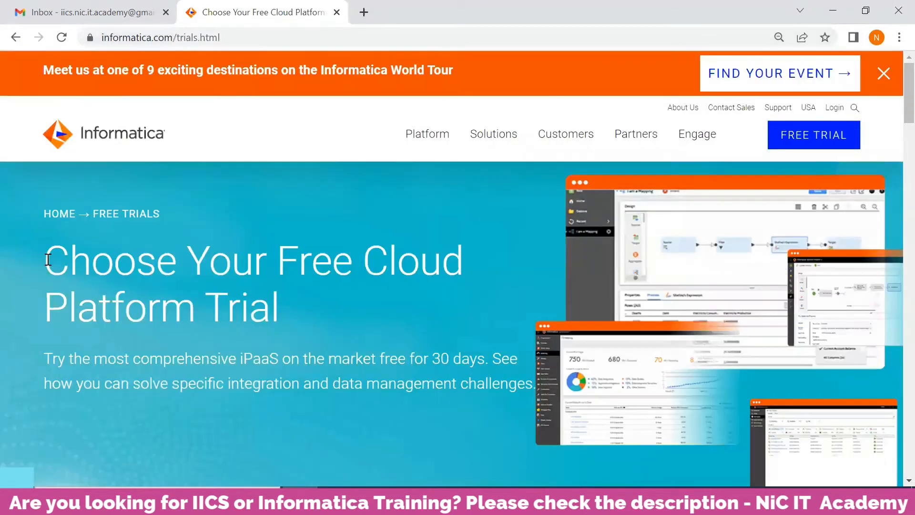
Step: Open the Cloud Data Integration free 30-day trial and dismiss the World Tour banner
{"action": "left_click_drag", "start_coordinate": [167, 261], "coordinate": [108, 265]}
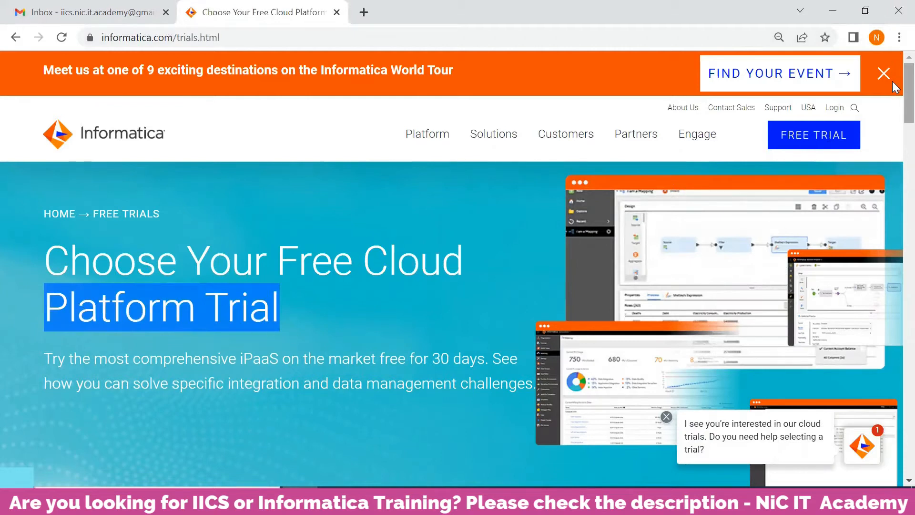
{"action": "scroll", "coordinate": [897, 108], "scroll_direction": "down", "scroll_amount": 1}
{"action": "scroll", "coordinate": [896, 186], "scroll_direction": "down", "scroll_amount": 6}
{"action": "scroll", "coordinate": [896, 189], "scroll_direction": "down", "scroll_amount": 4}
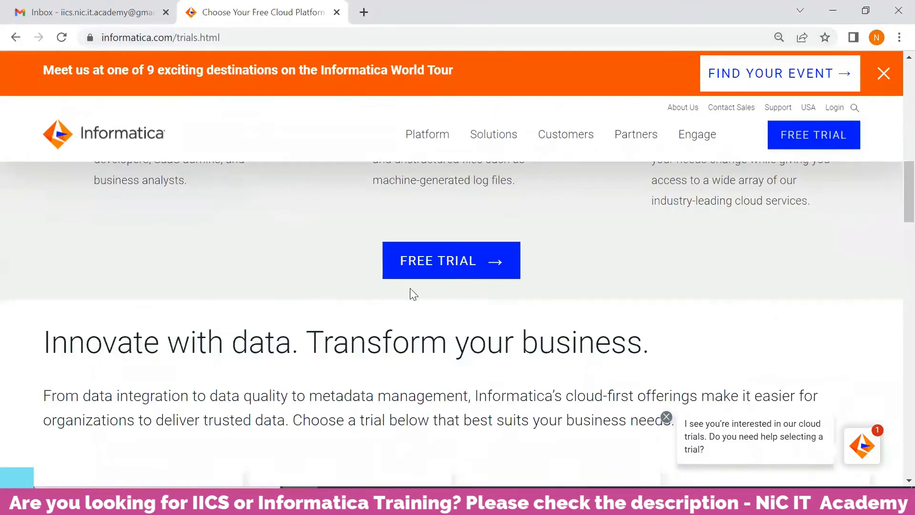
{"action": "left_click", "coordinate": [460, 268]}
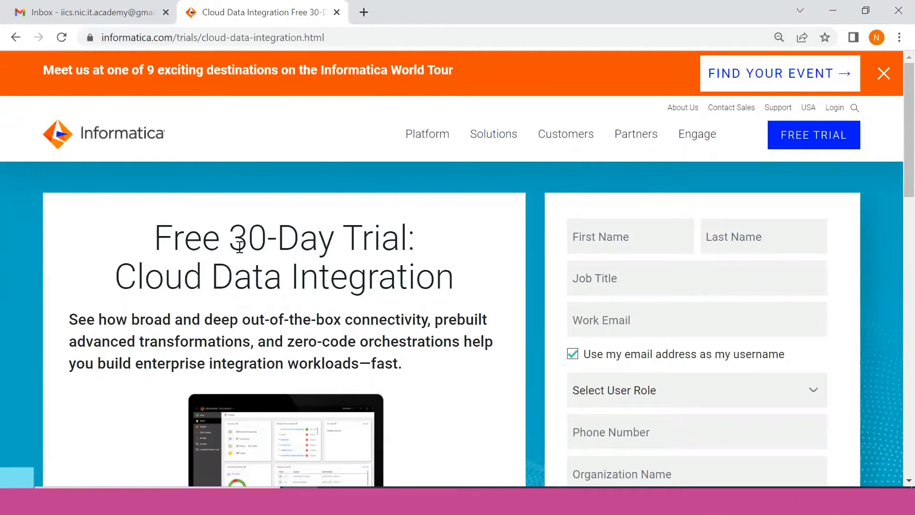
{"action": "left_click_drag", "start_coordinate": [155, 236], "coordinate": [491, 244]}
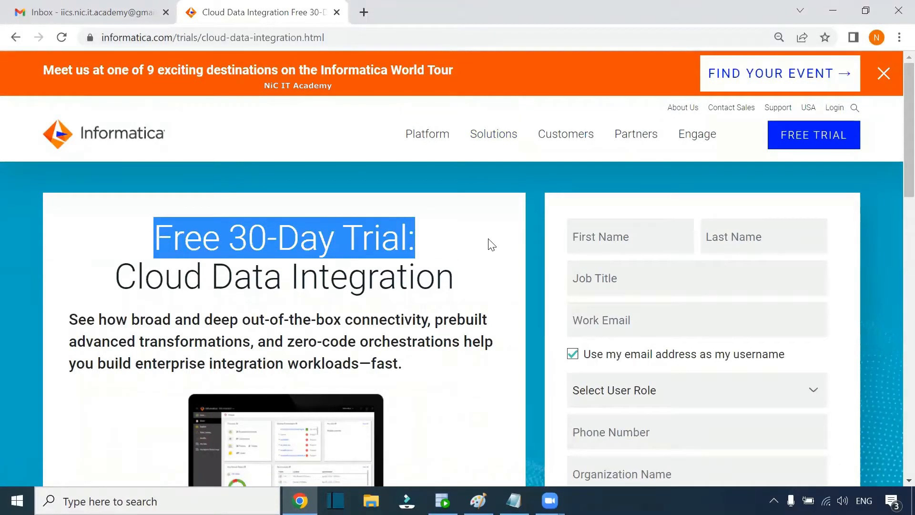
{"action": "left_click", "coordinate": [884, 73]}
{"action": "scroll", "coordinate": [892, 125], "scroll_direction": "down", "scroll_amount": 4}
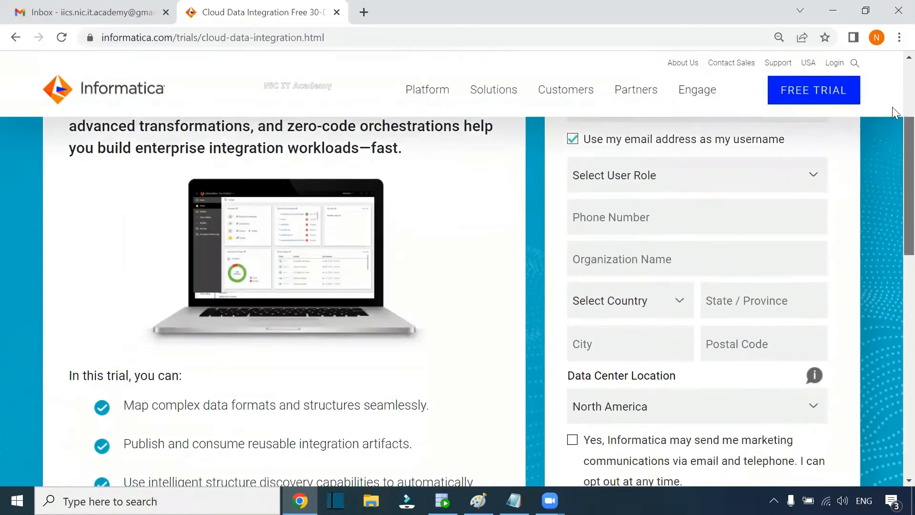
{"action": "scroll", "coordinate": [893, 125], "scroll_direction": "up", "scroll_amount": 4}
Step: Enter the first name, last name and job title Developer in the trial form
{"action": "scroll", "coordinate": [895, 91], "scroll_direction": "down", "scroll_amount": 1}
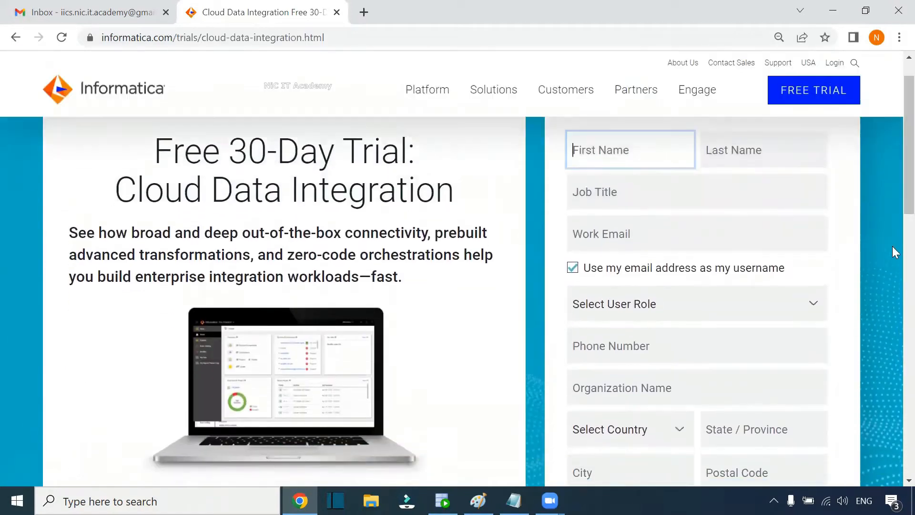
{"action": "type", "text": "NiC"}
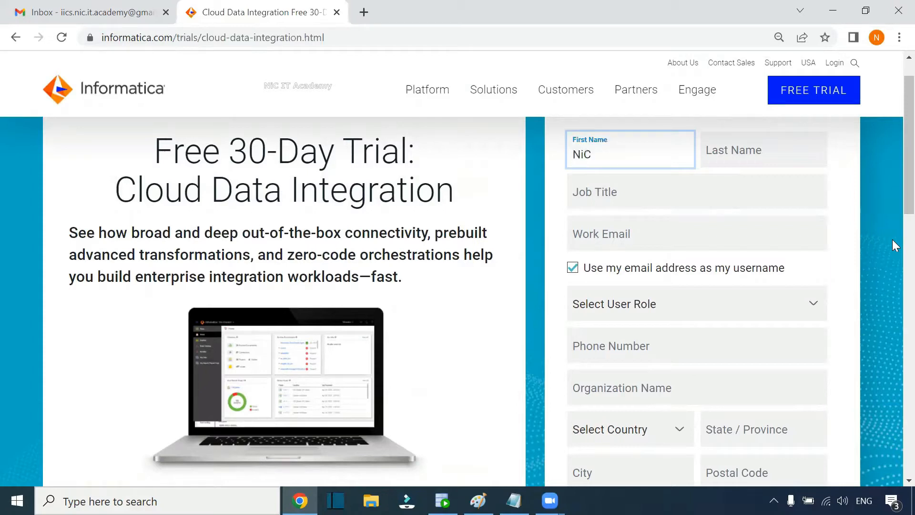
{"action": "left_click", "coordinate": [735, 151]}
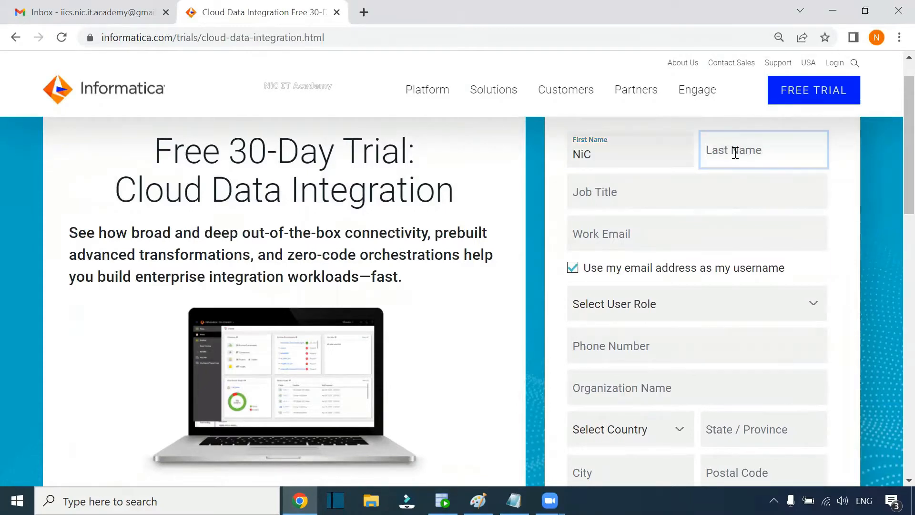
{"action": "type", "text": "IT Academy"}
{"action": "left_click", "coordinate": [611, 197]}
{"action": "type", "text": "Developer"}
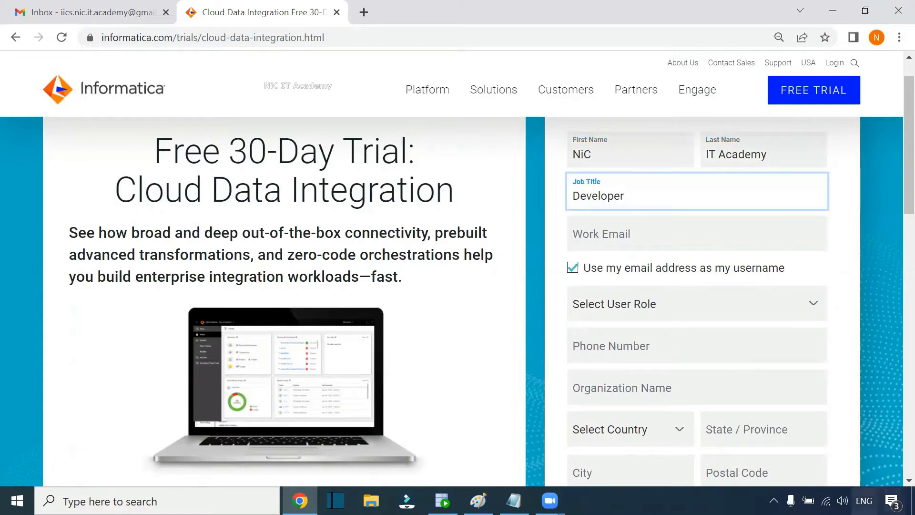
Step: Enter the work email address in the trial form, correcting a typo
{"action": "left_click", "coordinate": [622, 236]}
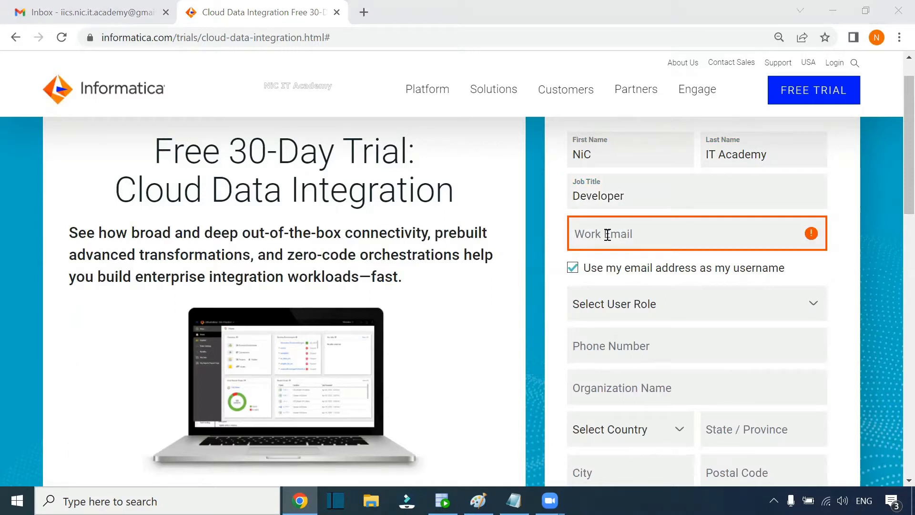
{"action": "left_click", "coordinate": [607, 234]}
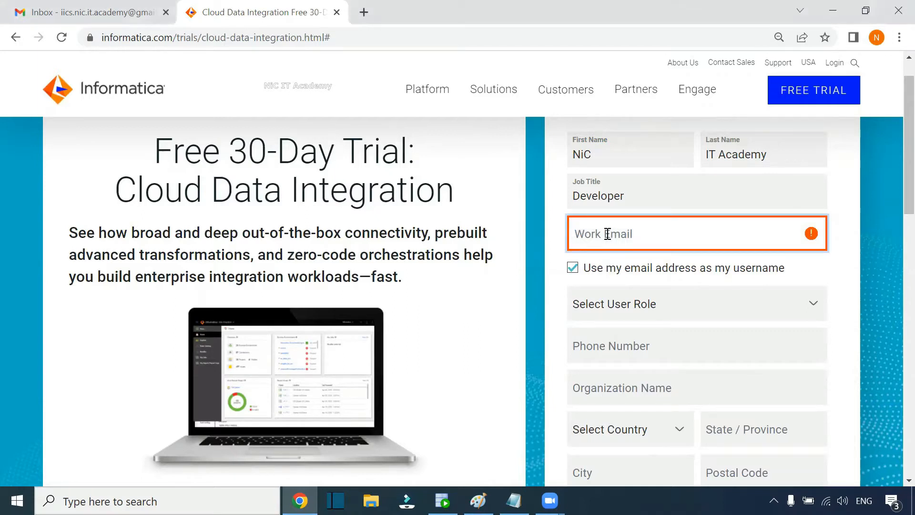
{"action": "type", "text": "ni"}
{"action": "key", "text": "BackSpace"}
{"action": "key", "text": "BackSpace"}
{"action": "key", "text": "BackSpace"}
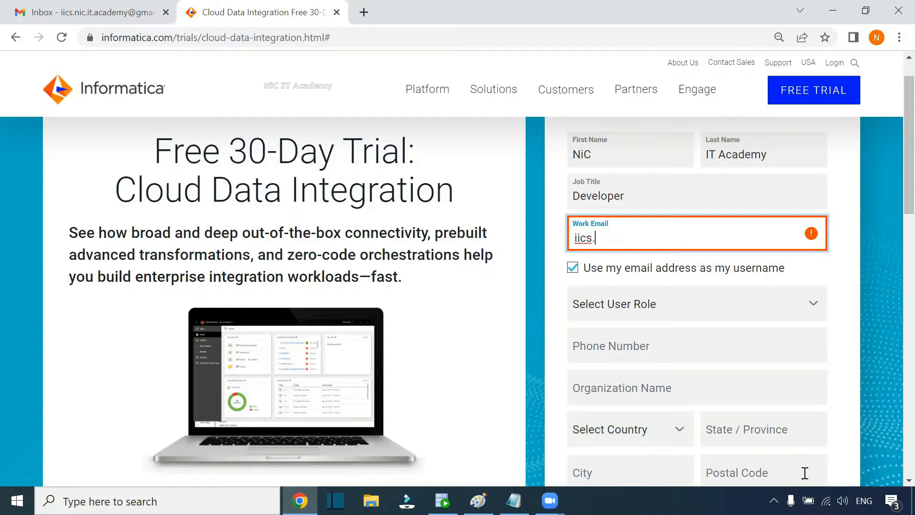
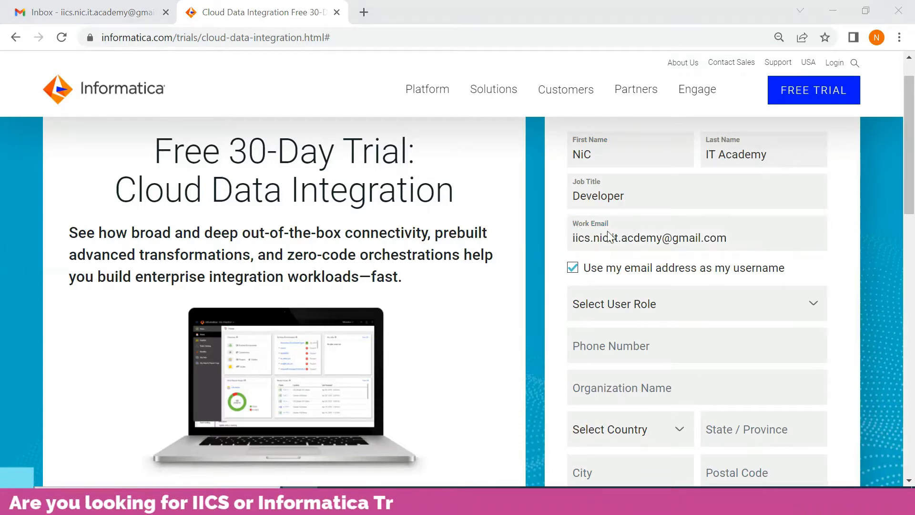
{"action": "scroll", "coordinate": [619, 232], "scroll_direction": "down", "scroll_amount": 2}
{"action": "left_click", "coordinate": [647, 221]}
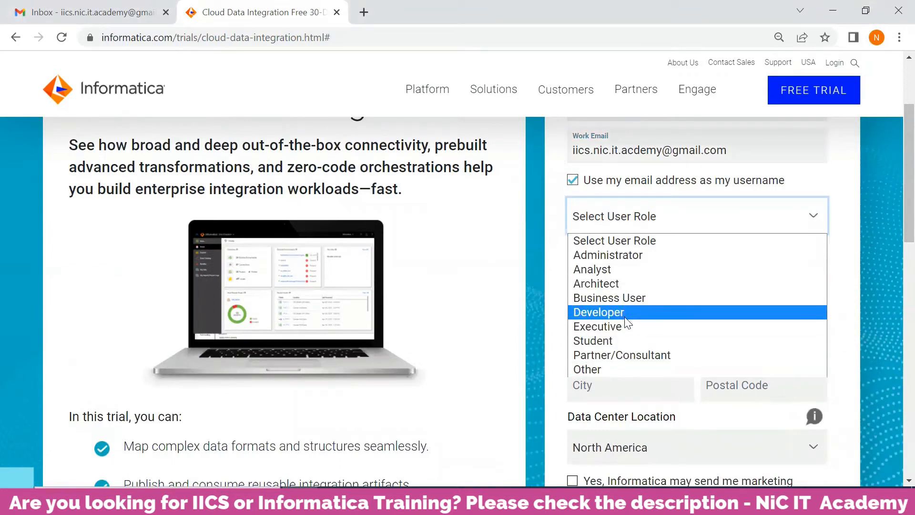
Step: Choose Developer as the user role and enter organization name 'NIC IT Academy'
{"action": "left_click", "coordinate": [601, 312]}
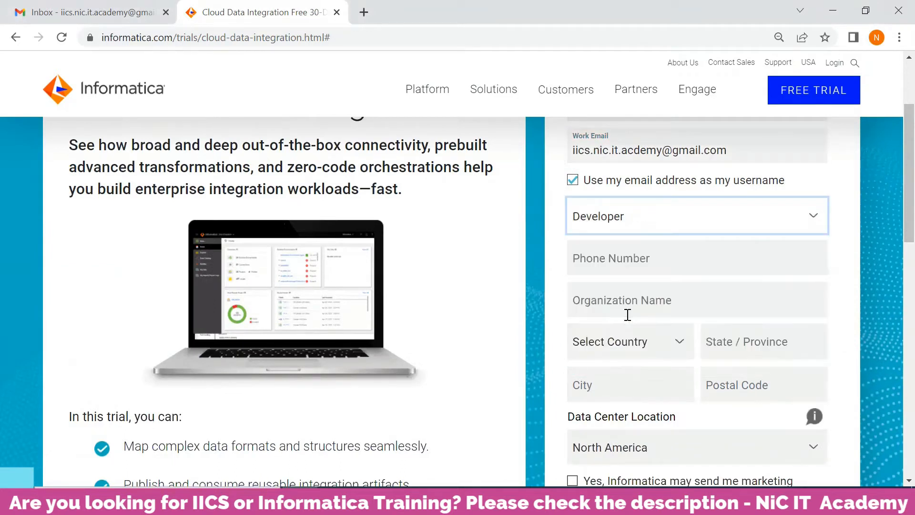
{"action": "left_click", "coordinate": [625, 258]}
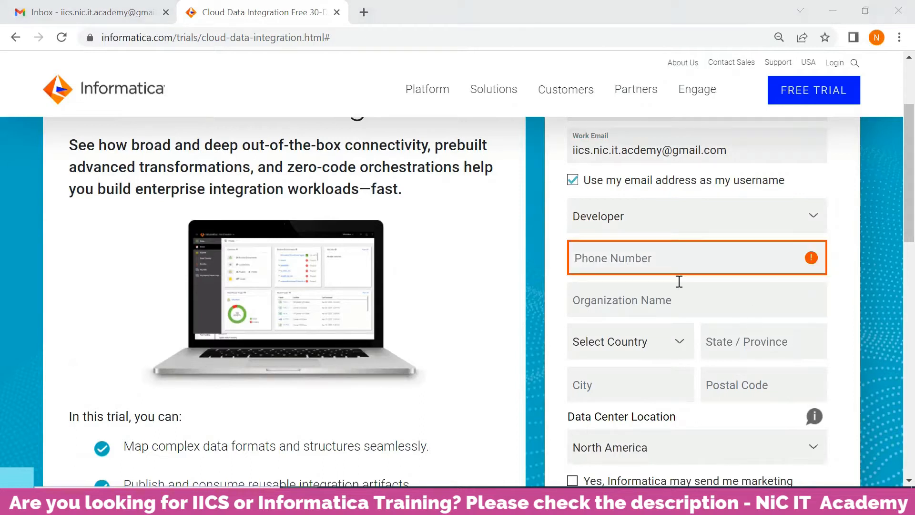
{"action": "left_click", "coordinate": [627, 310]}
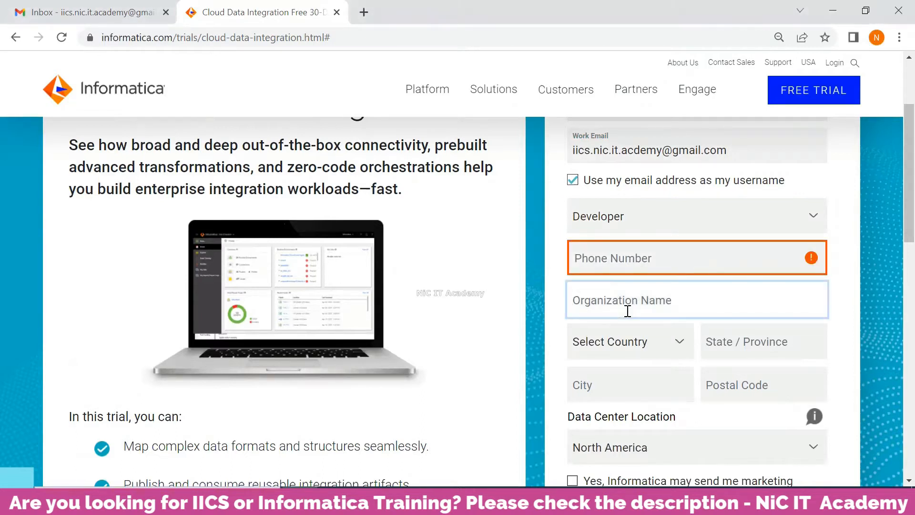
{"action": "type", "text": "NIC IT"}
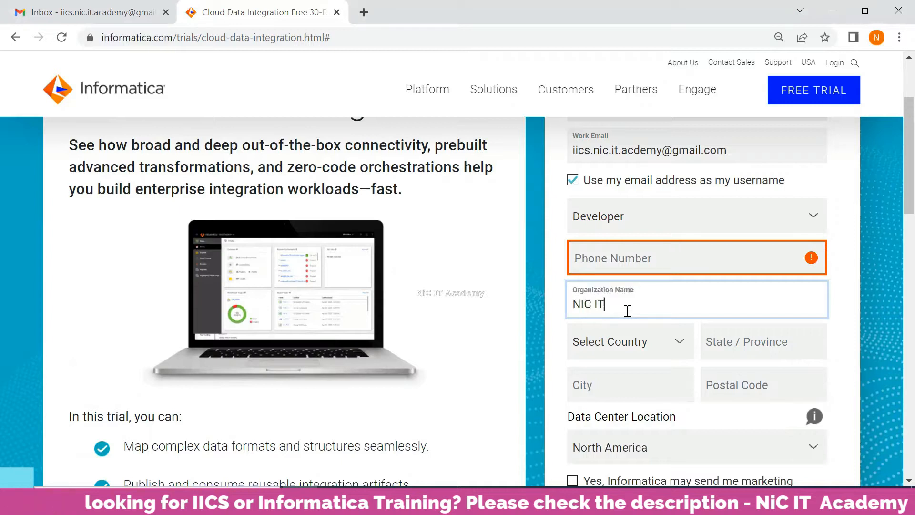
{"action": "type", "text": " Academy"}
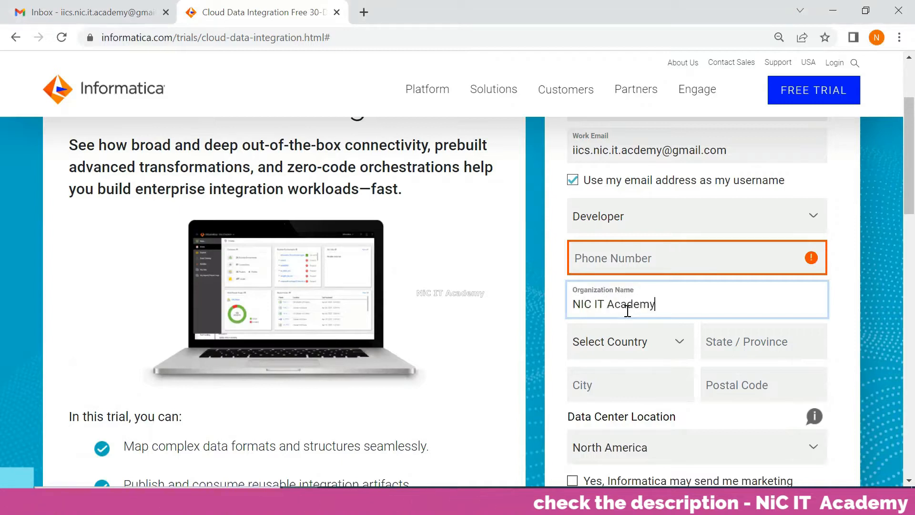
{"action": "scroll", "coordinate": [893, 203], "scroll_direction": "down", "scroll_amount": 2}
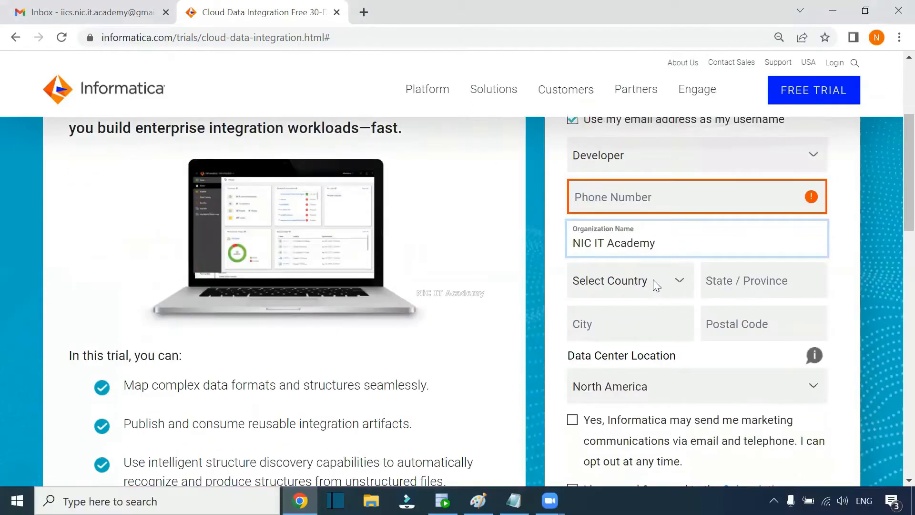
{"action": "left_click", "coordinate": [841, 272]}
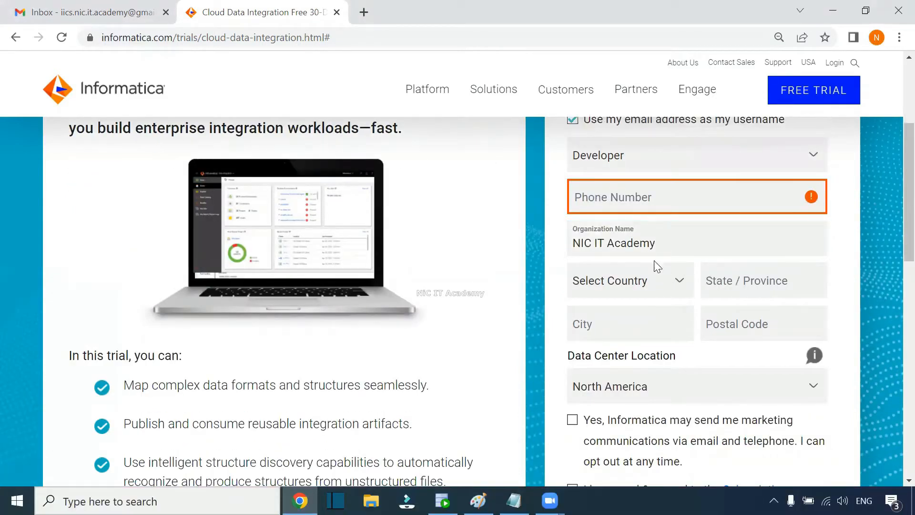
Step: Agree to the Subscription Agreement, submit the free trial sign-up, and return to Gmail
{"action": "left_click", "coordinate": [634, 287]}
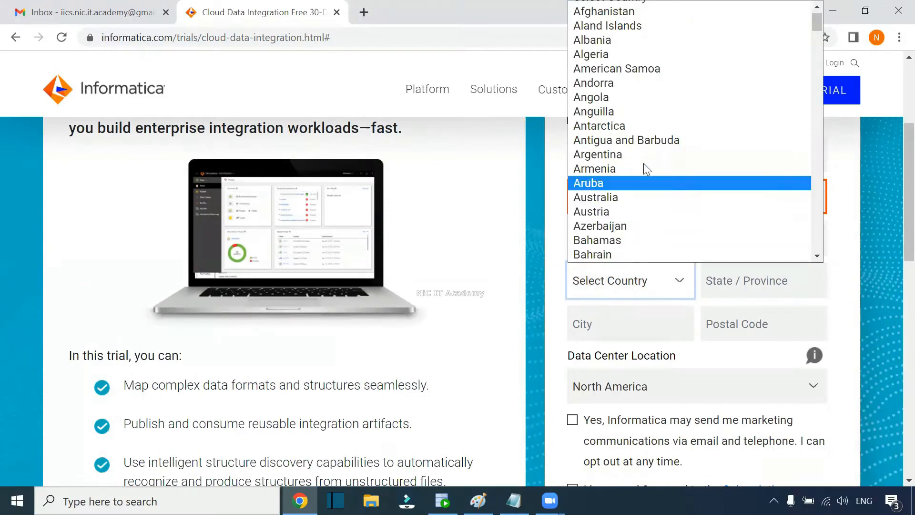
{"action": "left_click", "coordinate": [628, 289]}
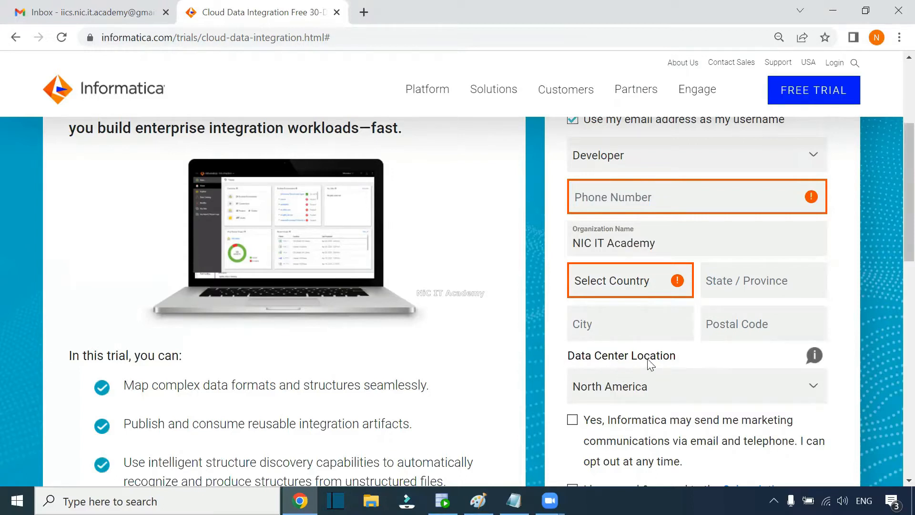
{"action": "scroll", "coordinate": [892, 246], "scroll_direction": "down", "scroll_amount": 3}
{"action": "left_click", "coordinate": [573, 359]}
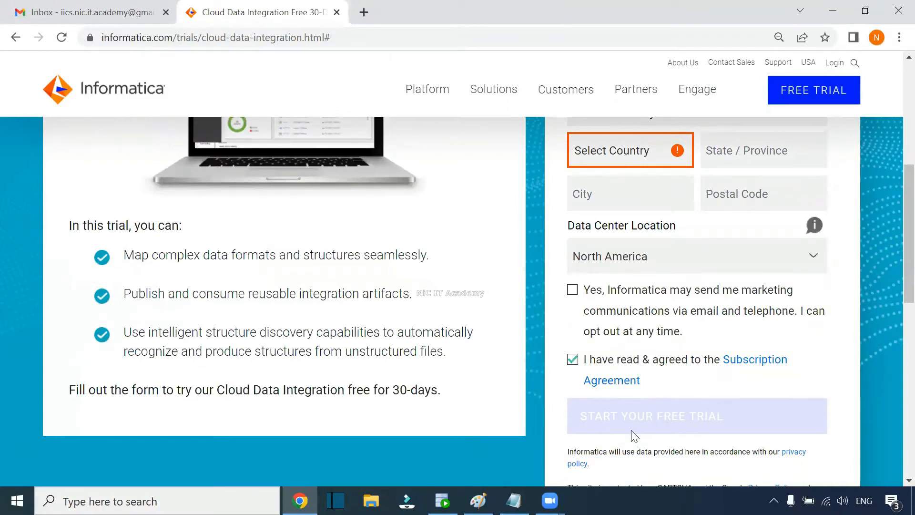
{"action": "scroll", "coordinate": [893, 255], "scroll_direction": "down", "scroll_amount": 3}
{"action": "left_click", "coordinate": [760, 300]}
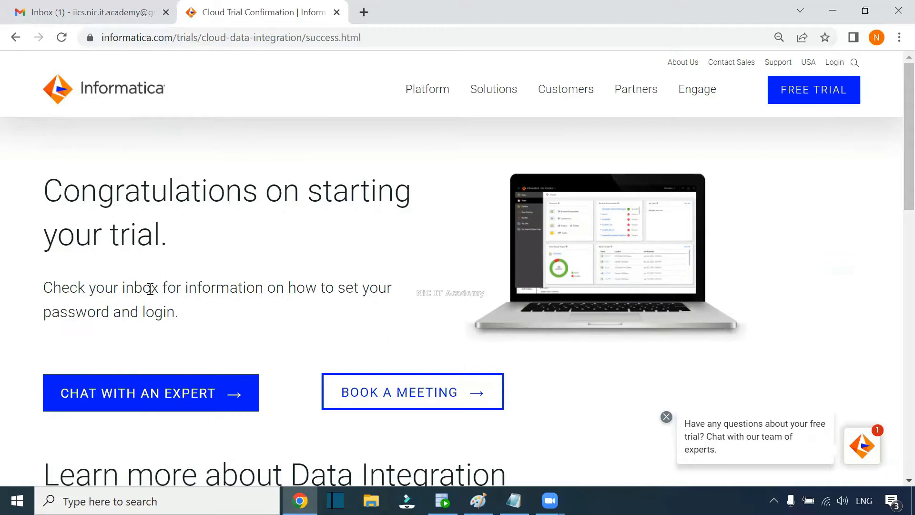
{"action": "left_click", "coordinate": [105, 9]}
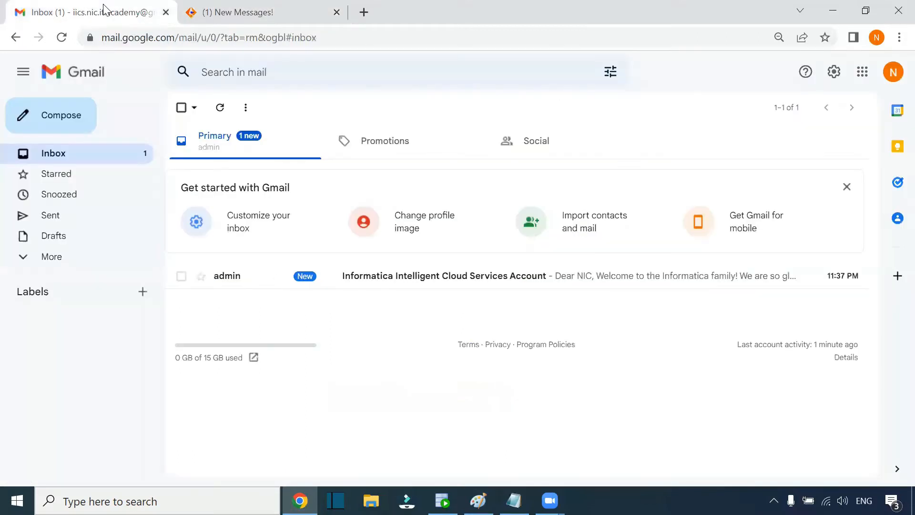
Step: Open the 'Informatica Intelligent Cloud Services Account' email and follow its Verify me now link
{"action": "left_click", "coordinate": [501, 281]}
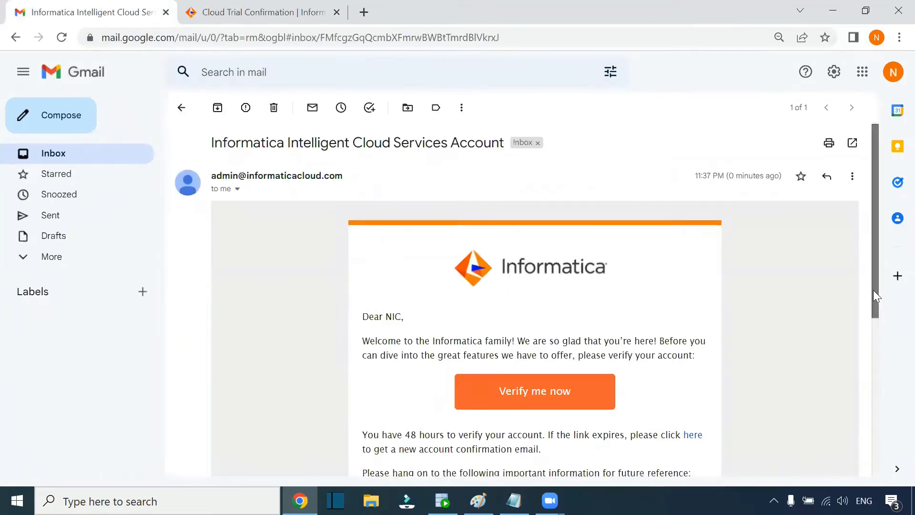
{"action": "scroll", "coordinate": [873, 290], "scroll_direction": "down", "scroll_amount": 3}
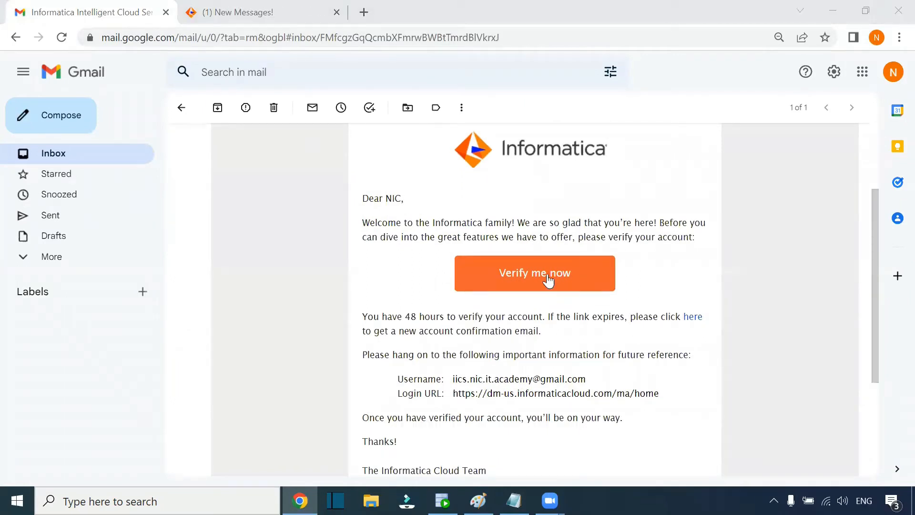
{"action": "left_click", "coordinate": [548, 279]}
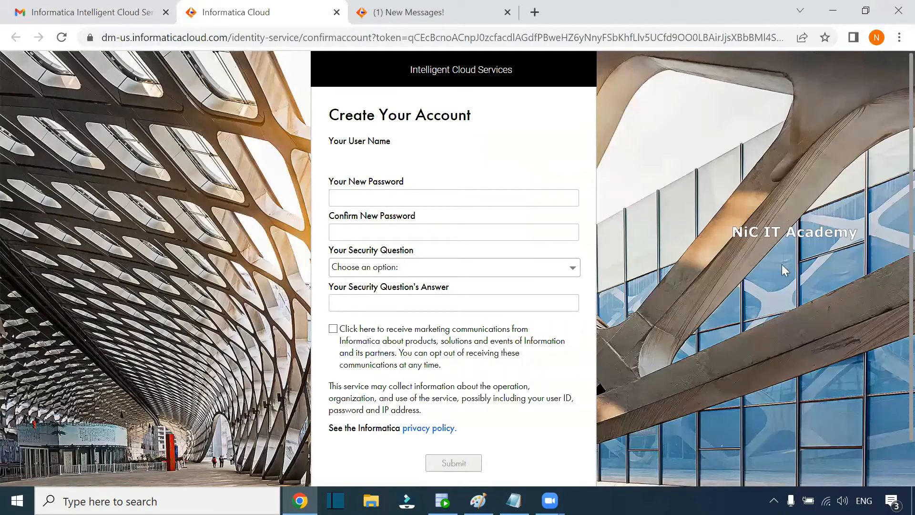
Step: Enter the new account password and confirm it
{"action": "type", "text": "••"}
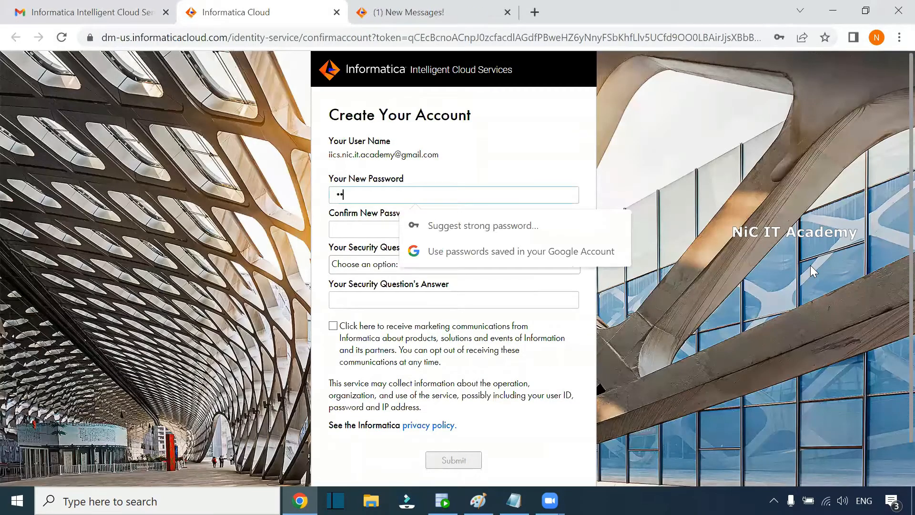
{"action": "type", "text": "•••••••"}
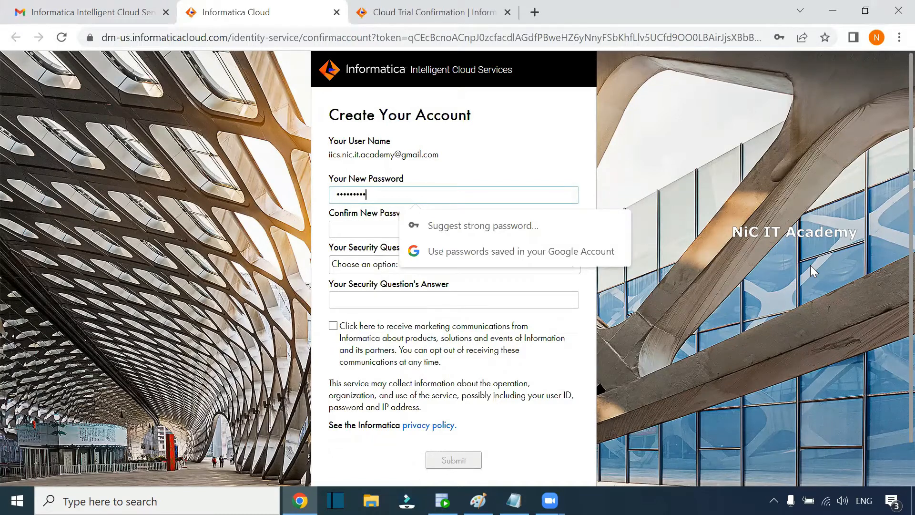
{"action": "type", "text": "•"}
{"action": "left_click_drag", "start_coordinate": [445, 156], "coordinate": [334, 156]}
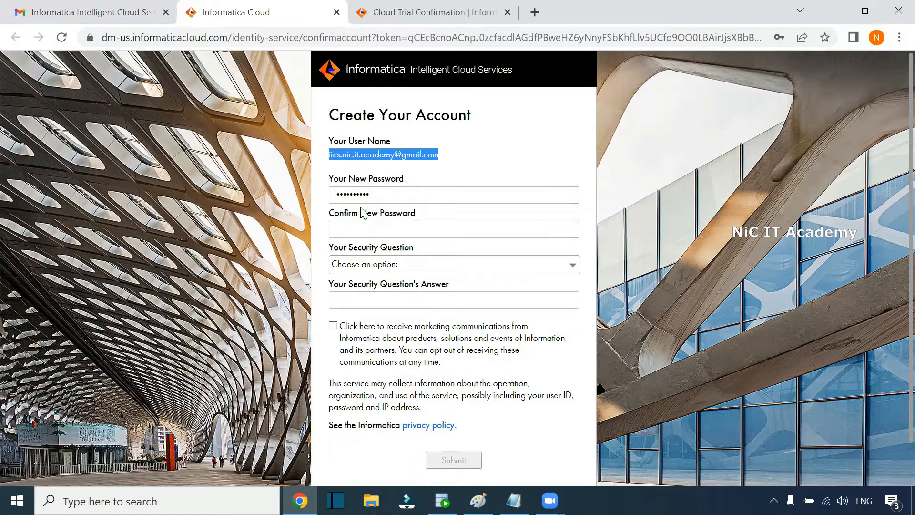
{"action": "left_click", "coordinate": [453, 184]}
{"action": "left_click", "coordinate": [359, 234]}
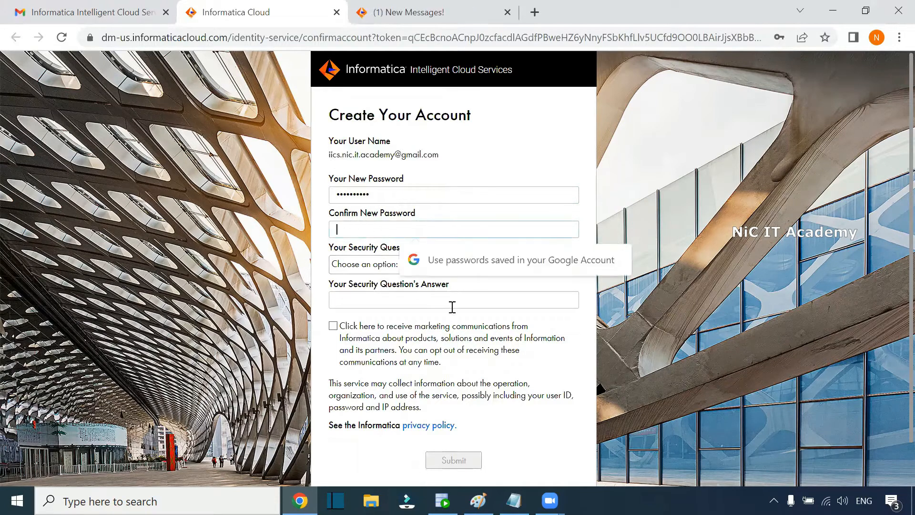
{"action": "type", "text": "•••••••"}
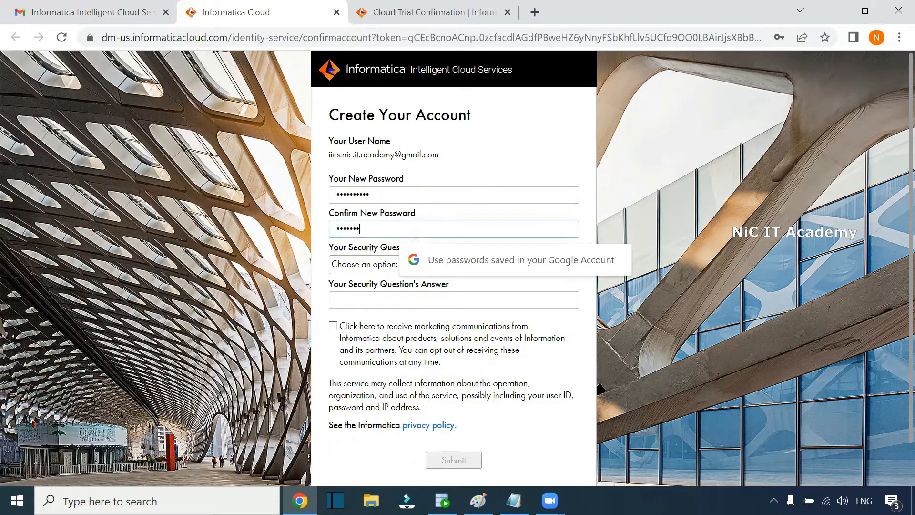
{"action": "type", "text": "••"}
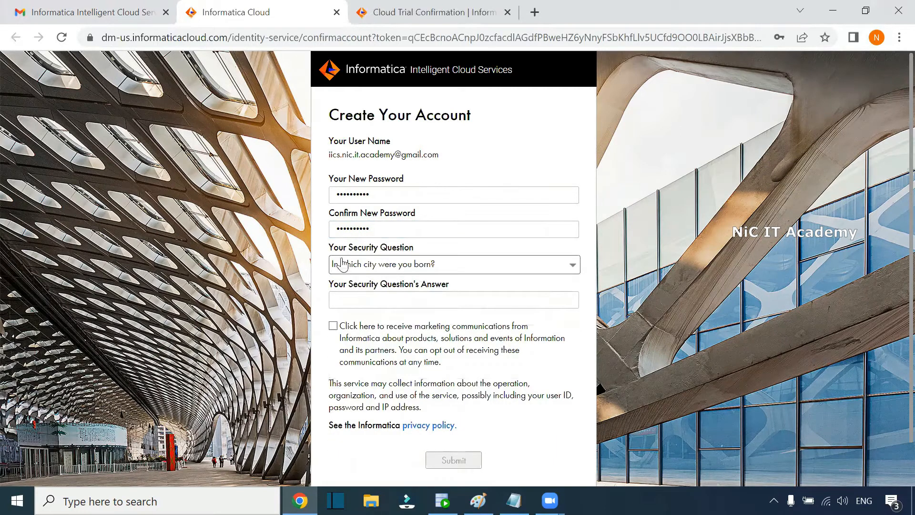
Step: Answer 'In which city were you born?' and leave marketing communications unchecked
{"action": "left_click", "coordinate": [370, 300]}
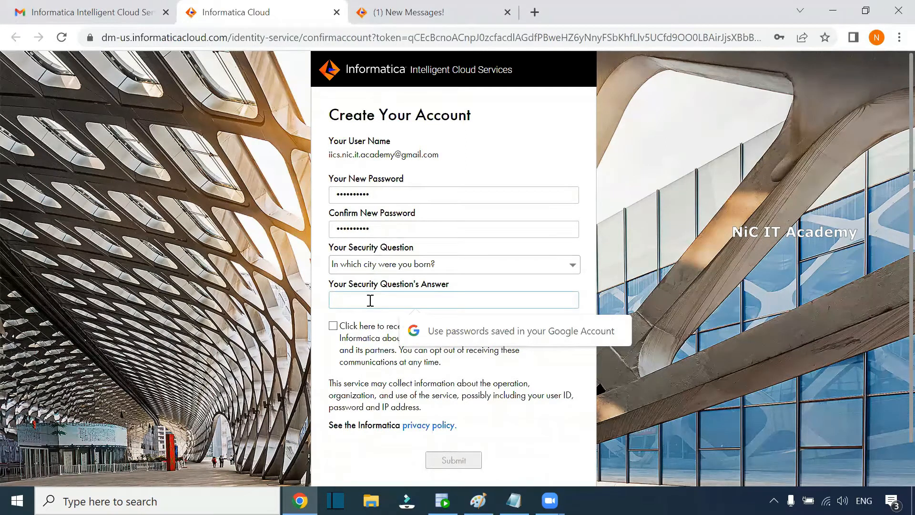
{"action": "type", "text": "***"}
{"action": "key", "text": "BackSpace"}
{"action": "key", "text": "BackSpace"}
{"action": "key", "text": "BackSpace"}
{"action": "key", "text": "BackSpace"}
{"action": "key", "text": "BackSpace"}
{"action": "key", "text": "BackSpace"}
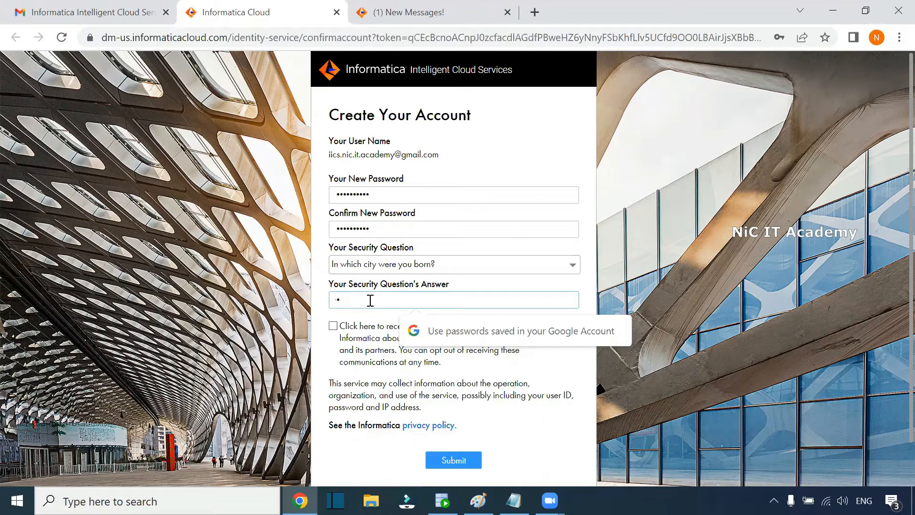
{"action": "type", "text": "********"}
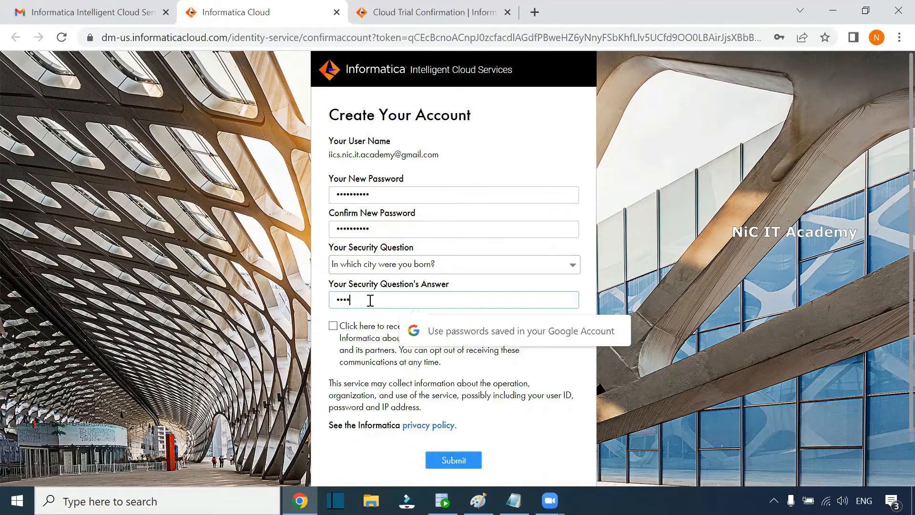
{"action": "left_click", "coordinate": [334, 363]}
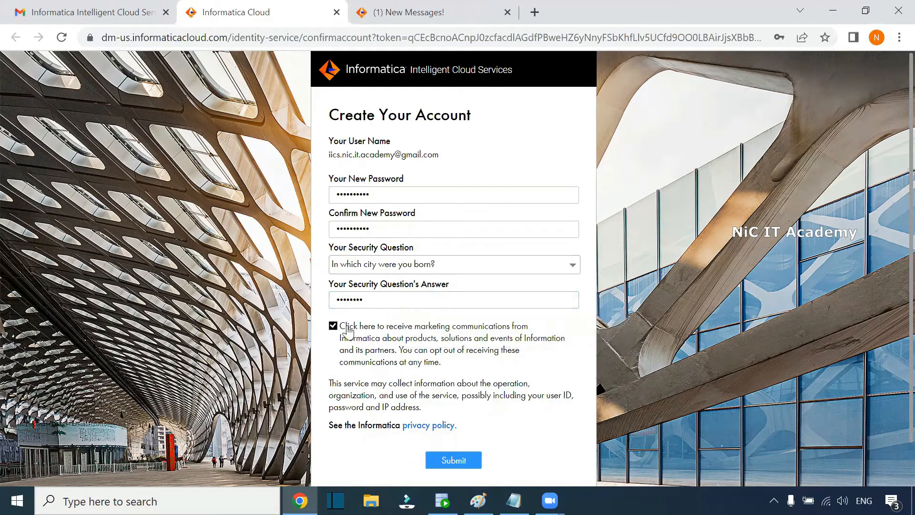
{"action": "left_click", "coordinate": [333, 326]}
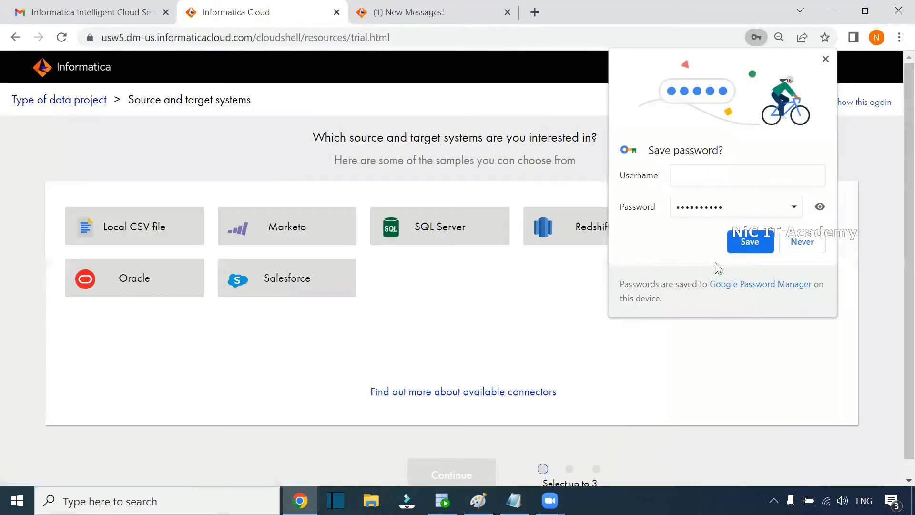
Step: Decline Chrome's password saving and permanently dismiss the source and target systems questionnaire
{"action": "left_click", "coordinate": [805, 246]}
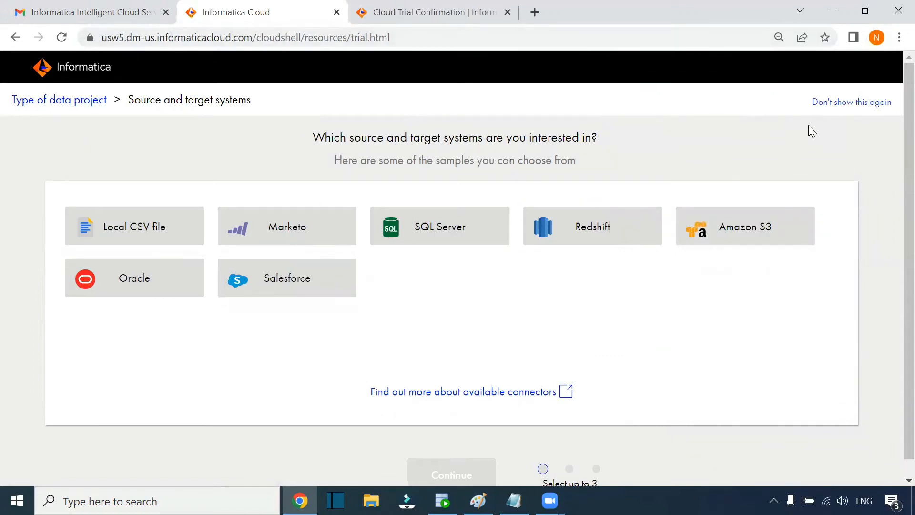
{"action": "left_click", "coordinate": [849, 103]}
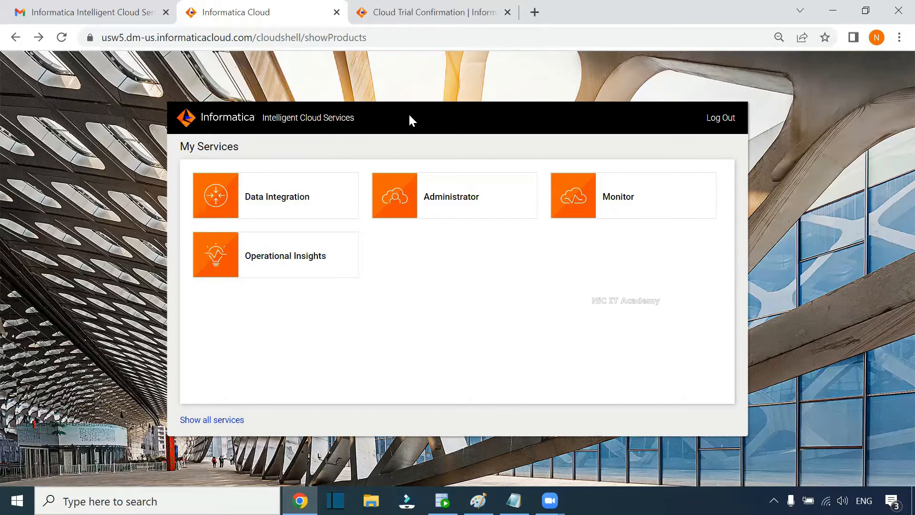
Step: Browse the full services list, return to My Services, then switch to the Notepad notes
{"action": "left_click", "coordinate": [222, 420]}
{"action": "scroll", "coordinate": [672, 285], "scroll_direction": "down", "scroll_amount": 3}
{"action": "scroll", "coordinate": [673, 288], "scroll_direction": "down", "scroll_amount": 3}
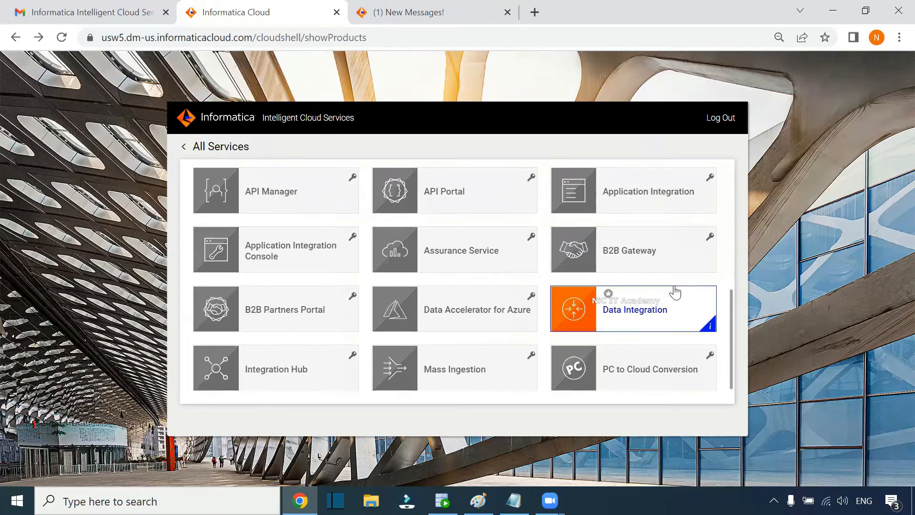
{"action": "scroll", "coordinate": [681, 272], "scroll_direction": "up", "scroll_amount": 10}
{"action": "left_click", "coordinate": [220, 146]}
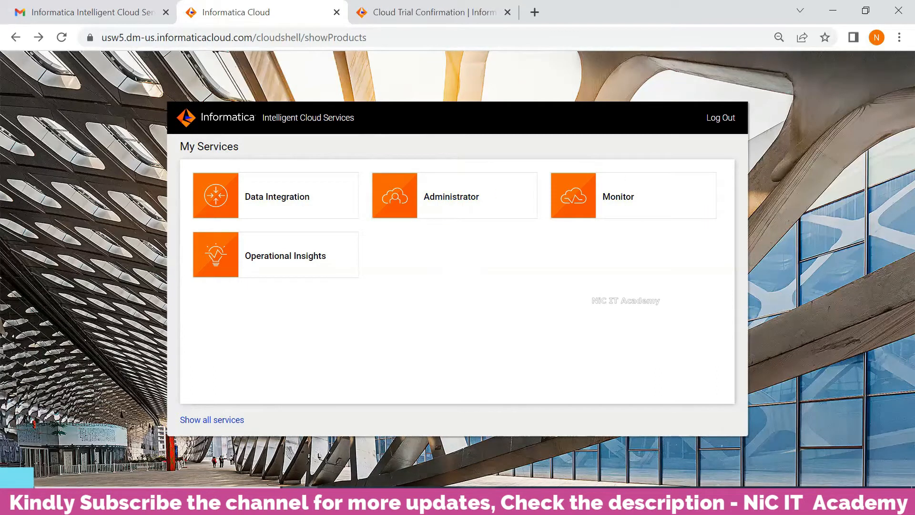
{"action": "left_click", "coordinate": [515, 501]}
{"action": "left_click", "coordinate": [205, 188]}
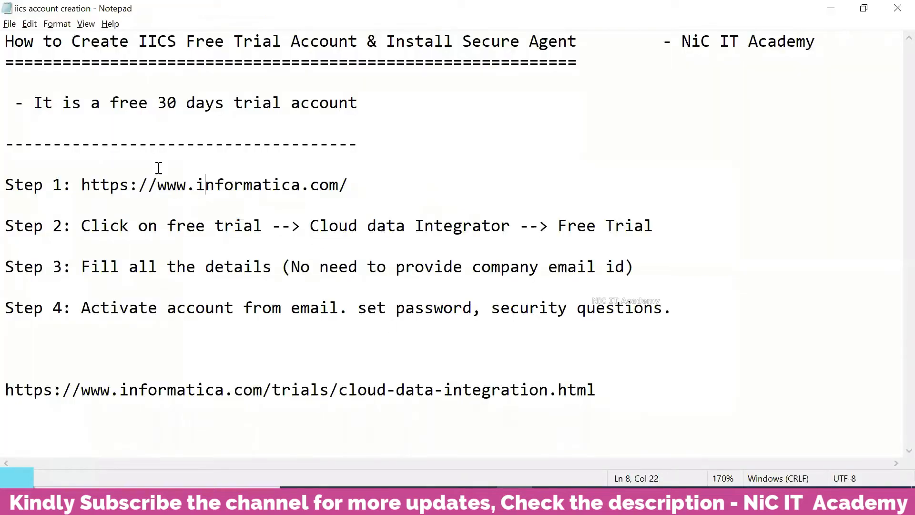
Step: Review the account creation steps in Notepad, then return to the Informatica Cloud Chrome window
{"action": "left_click", "coordinate": [680, 312]}
{"action": "left_click", "coordinate": [154, 125]}
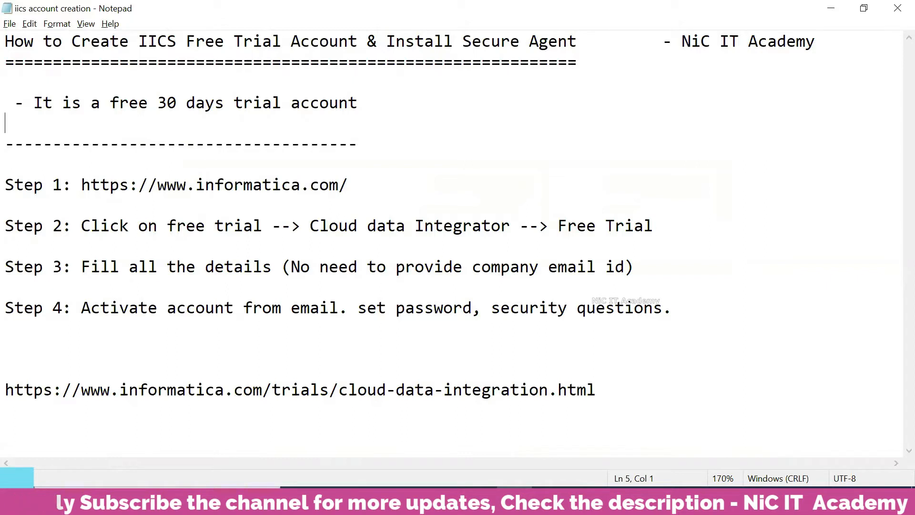
{"action": "mouse_move", "coordinate": [300, 503]}
{"action": "left_click", "coordinate": [309, 441]}
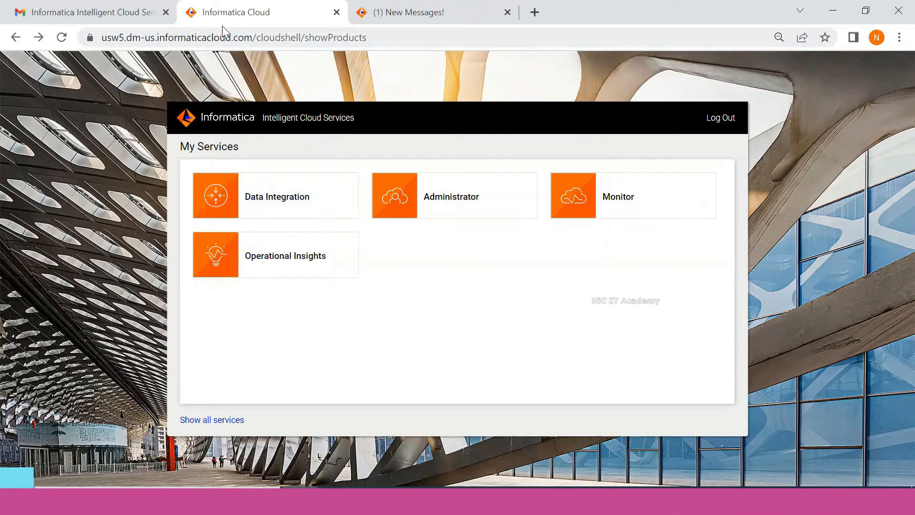
Step: Open Administrator's Runtime Environments page to confirm the Cloud Hosted Agent is Up and Running
{"action": "left_click", "coordinate": [465, 208]}
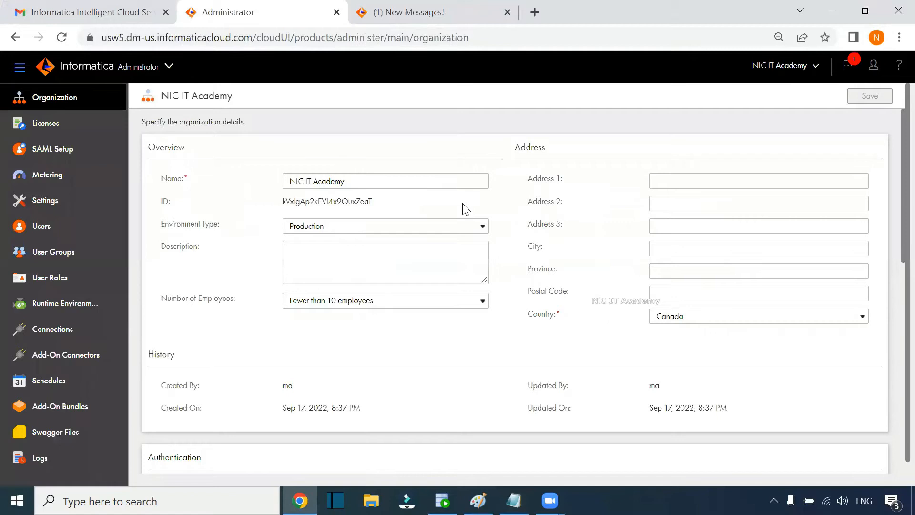
{"action": "left_click", "coordinate": [62, 307]}
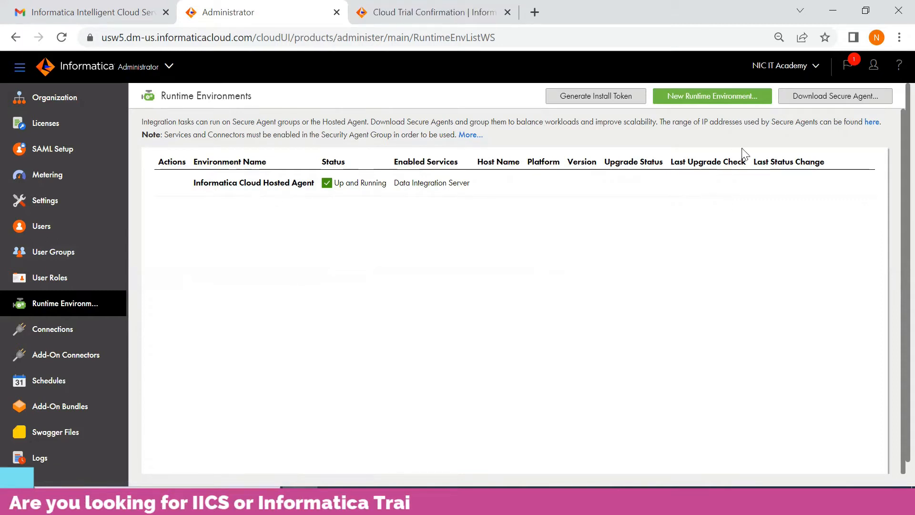
Step: Copy the Secure Agent install token, then download and run the Windows 64 installer
{"action": "left_click", "coordinate": [823, 101]}
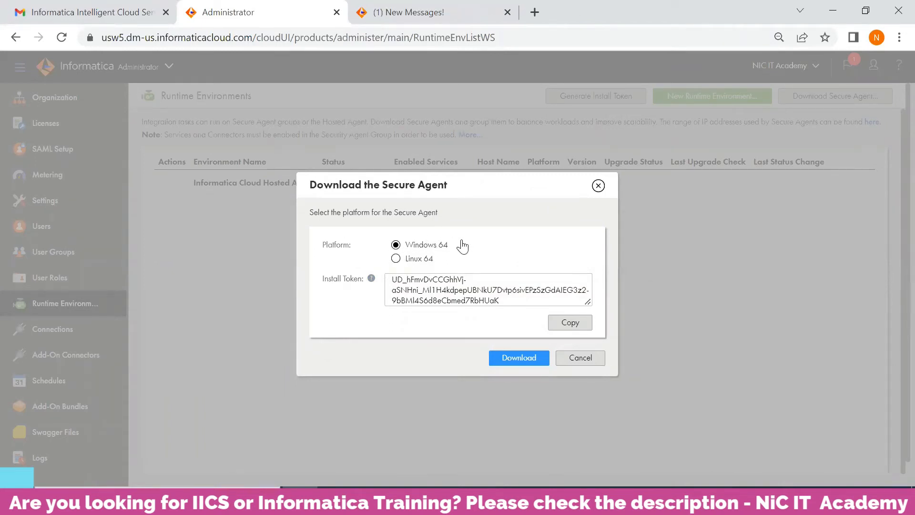
{"action": "left_click", "coordinate": [553, 323]}
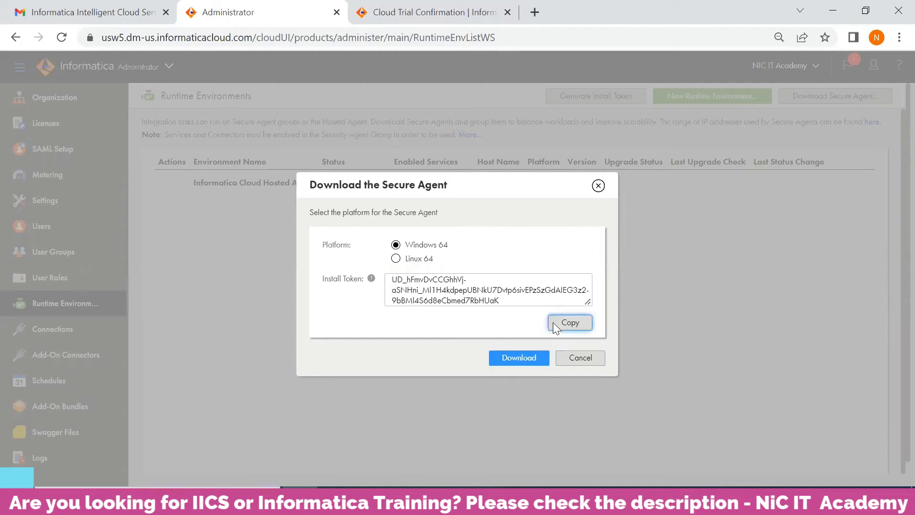
{"action": "left_click", "coordinate": [565, 324]}
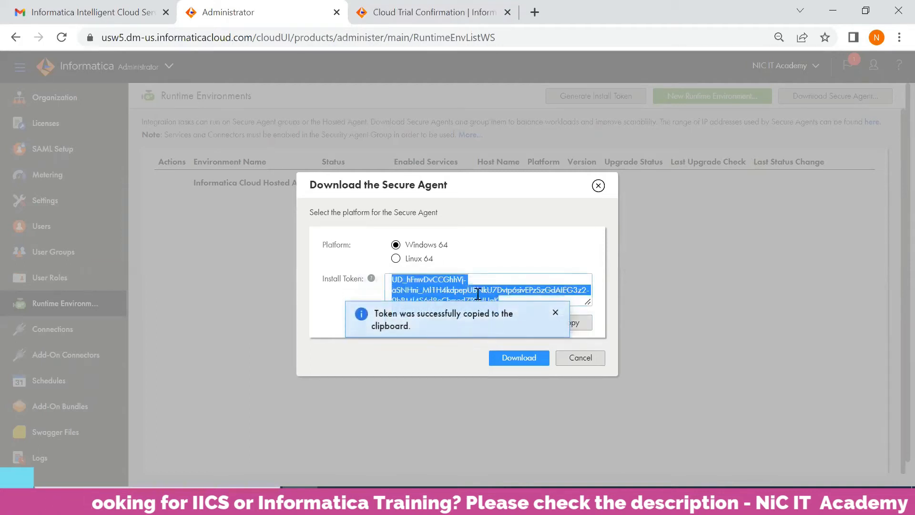
{"action": "left_click", "coordinate": [556, 315]}
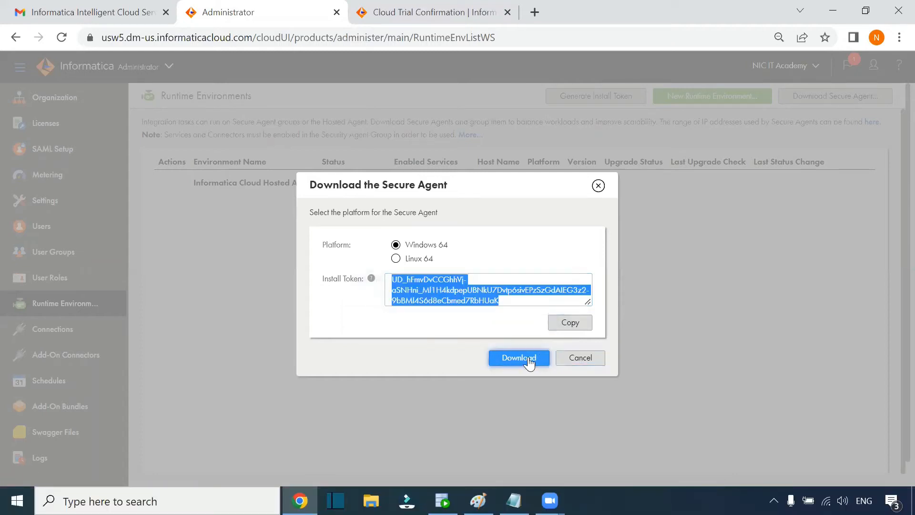
{"action": "left_click", "coordinate": [522, 358]}
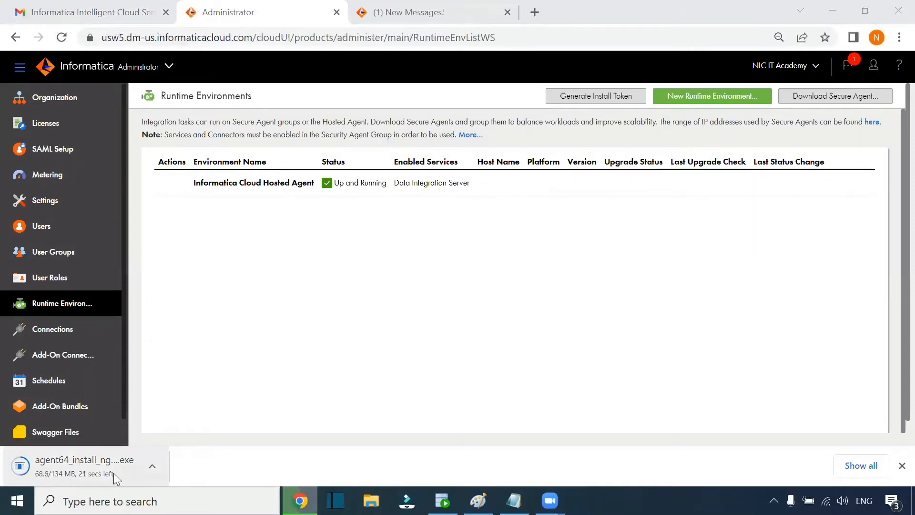
{"action": "left_click", "coordinate": [79, 470]}
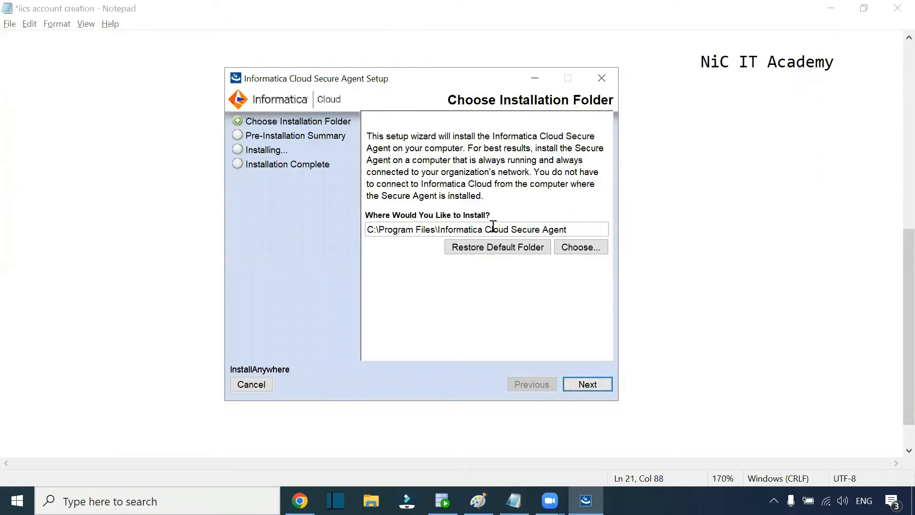
Step: Install the Secure Agent into the default C:\Program Files\Informatica Cloud Secure Agent folder
{"action": "triple_click", "coordinate": [517, 229]}
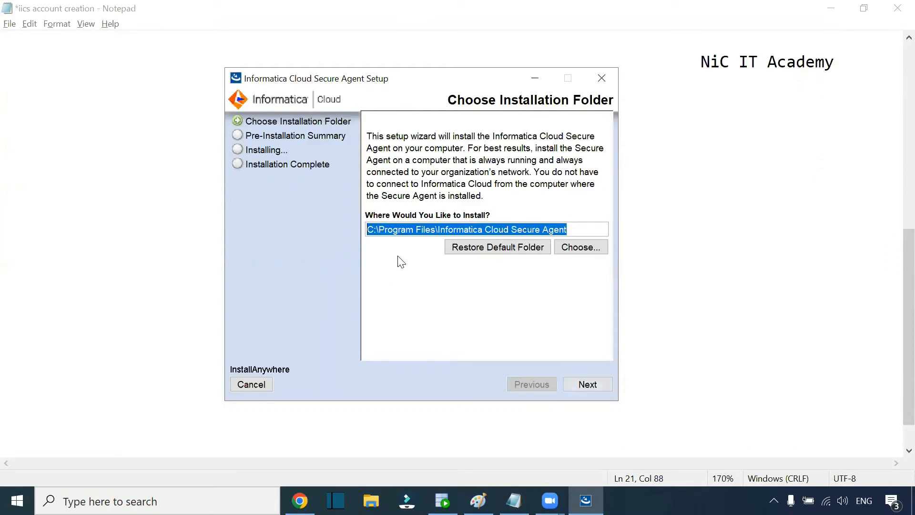
{"action": "left_click", "coordinate": [589, 385]}
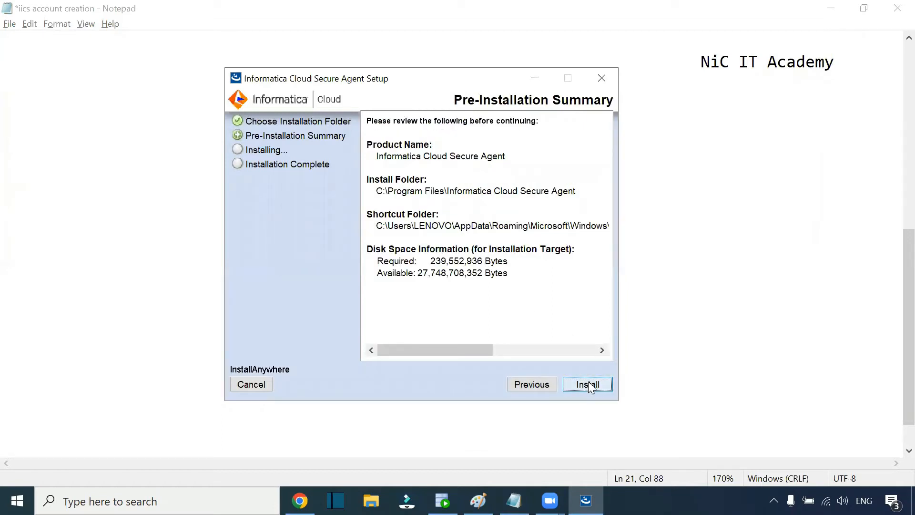
{"action": "left_click", "coordinate": [590, 385]}
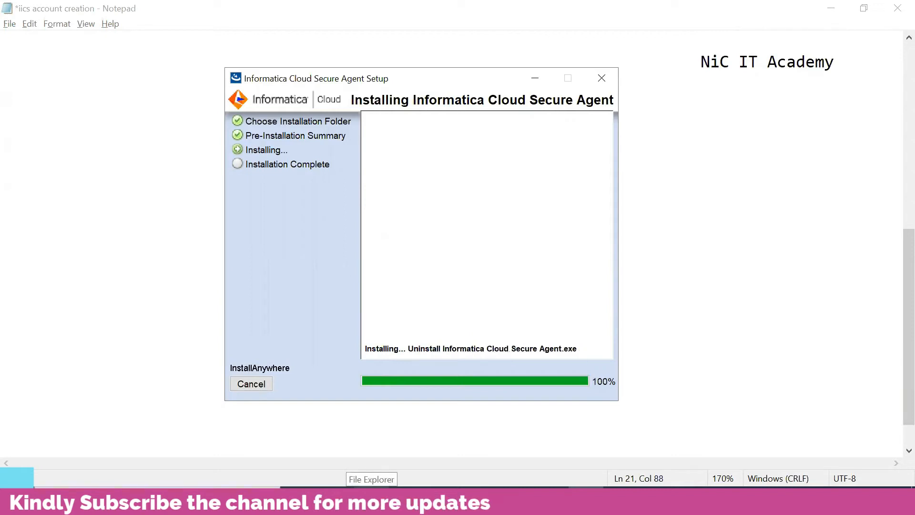
{"action": "left_click", "coordinate": [371, 501]}
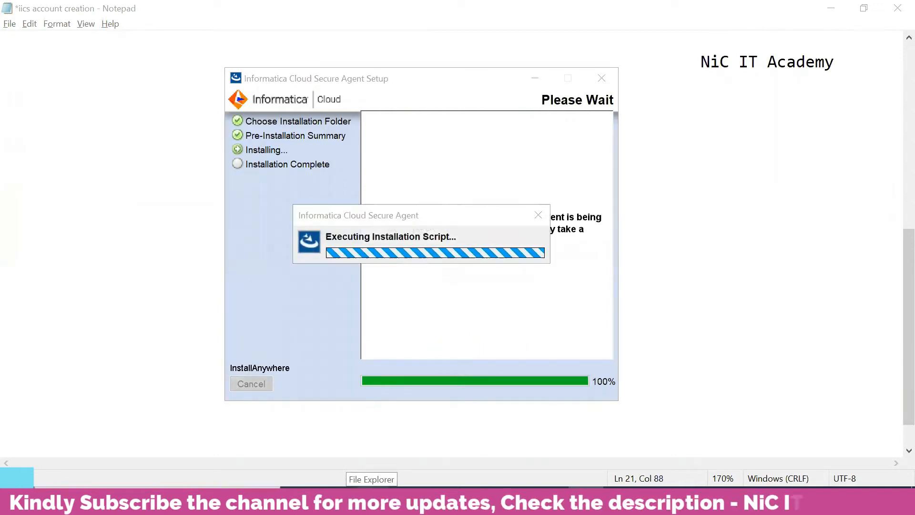
{"action": "left_click", "coordinate": [61, 404]}
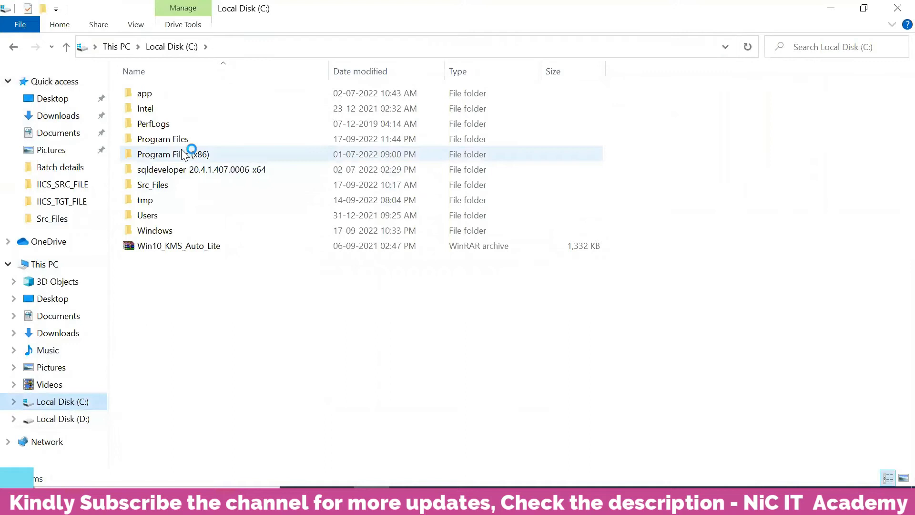
Step: Confirm the Informatica Cloud Secure Agent folder exists in C:\Program Files, then close Explorer
{"action": "double_click", "coordinate": [193, 139]}
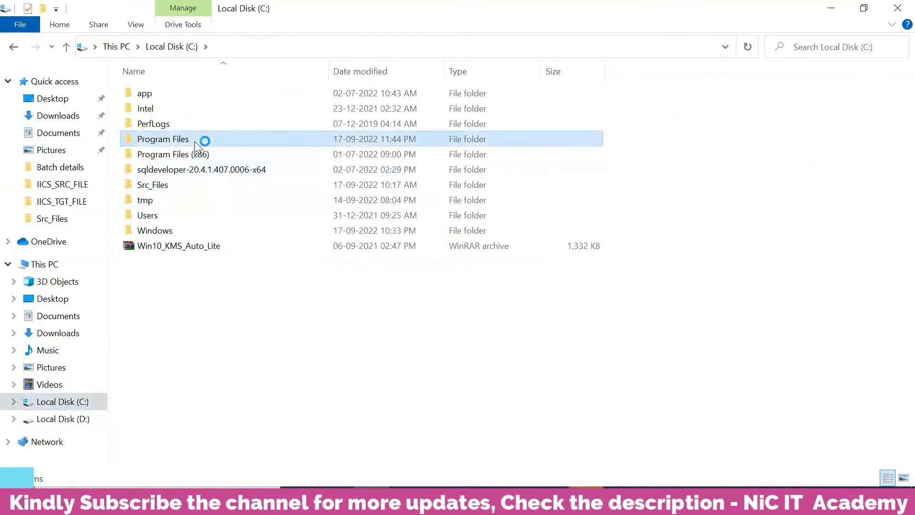
{"action": "left_click", "coordinate": [206, 160]}
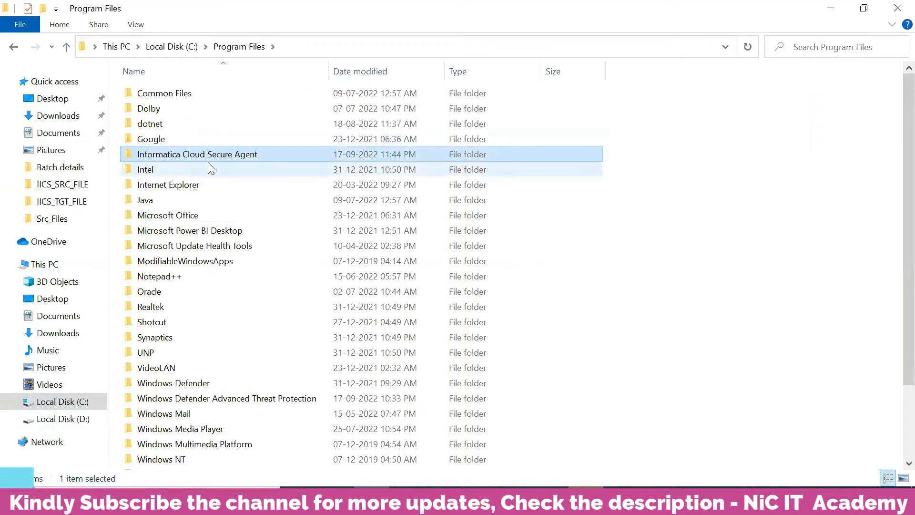
{"action": "left_click", "coordinate": [736, 323]}
{"action": "left_click", "coordinate": [895, 8]}
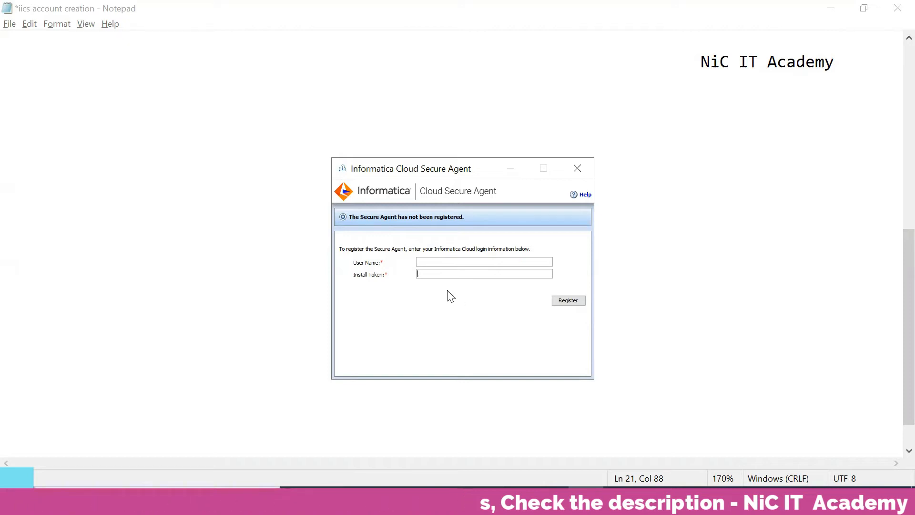
Step: Paste the install token and enter the IICS login e-mail as the User Name
{"action": "key", "text": "ctrl+v"}
{"action": "left_click", "coordinate": [478, 261]}
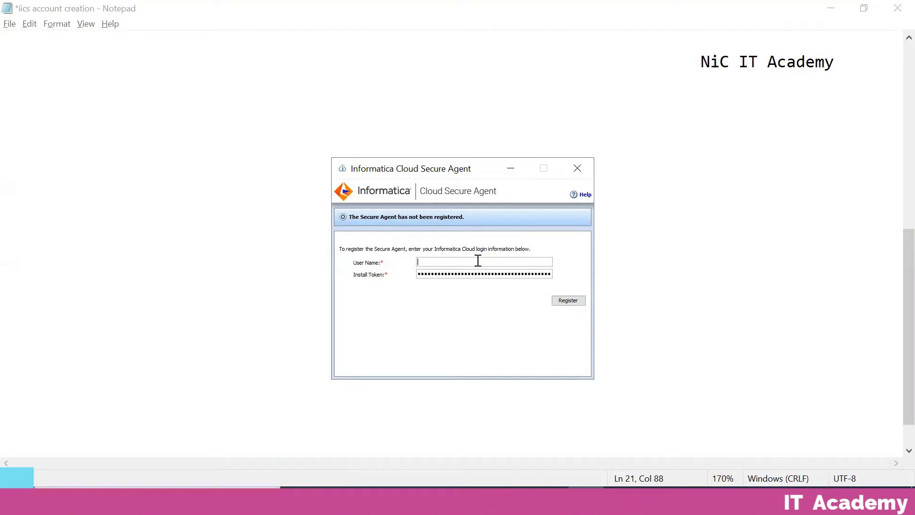
{"action": "type", "text": "iics."}
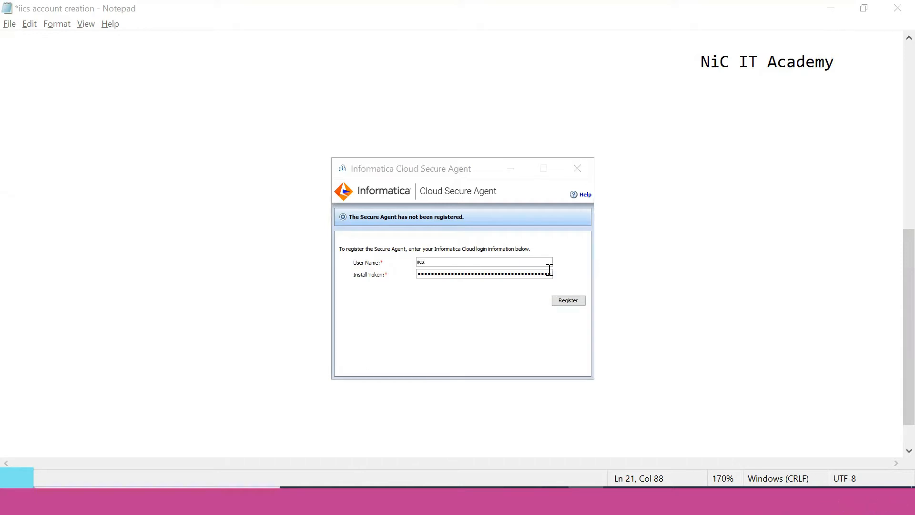
{"action": "left_click", "coordinate": [481, 263]}
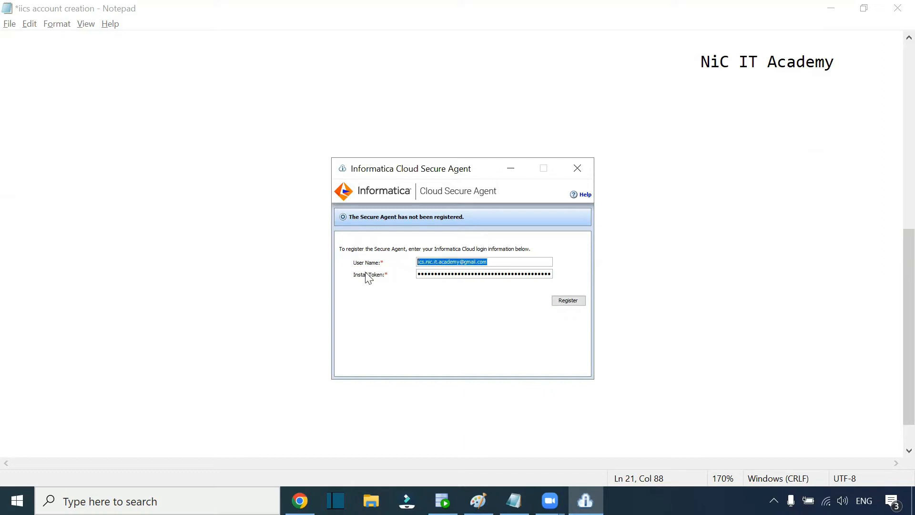
{"action": "left_click", "coordinate": [449, 262]}
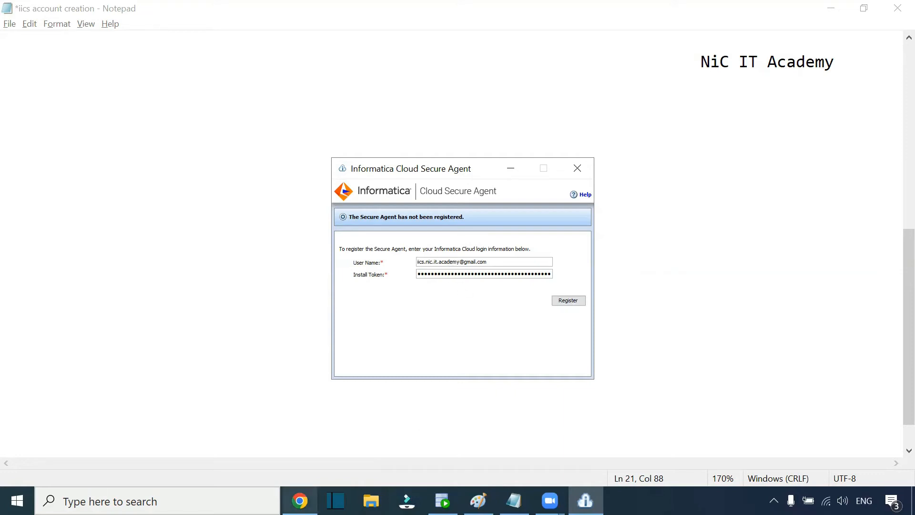
Step: Register the Secure Agent with the Informatica Cloud account
{"action": "left_click", "coordinate": [299, 501]}
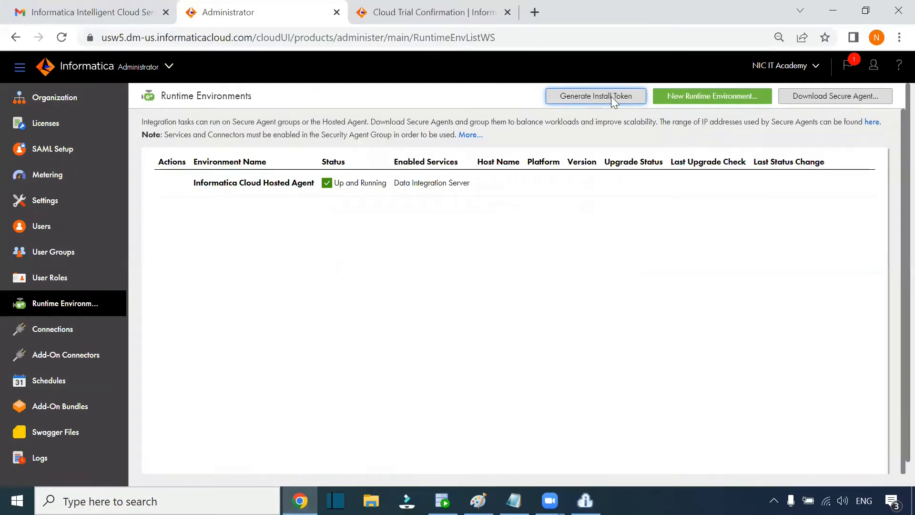
{"action": "key", "text": "alt+Tab"}
{"action": "left_click", "coordinate": [514, 500]}
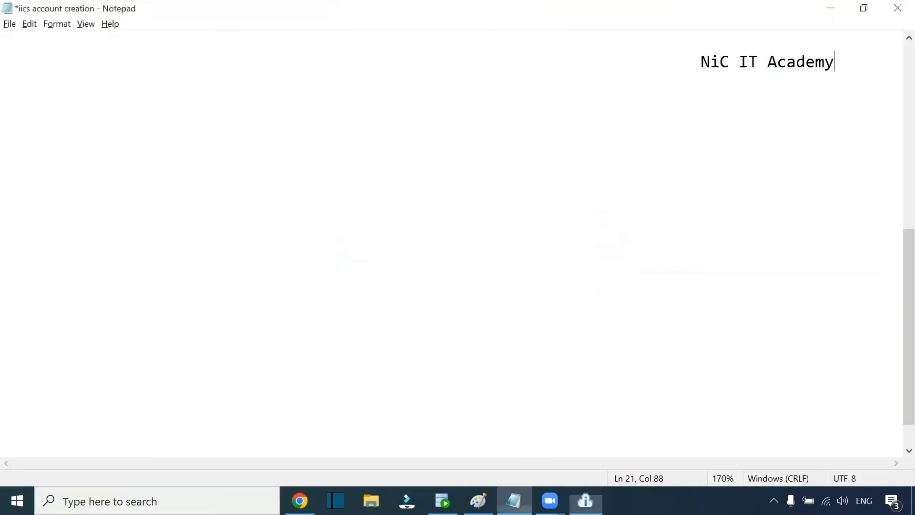
{"action": "left_click", "coordinate": [585, 500]}
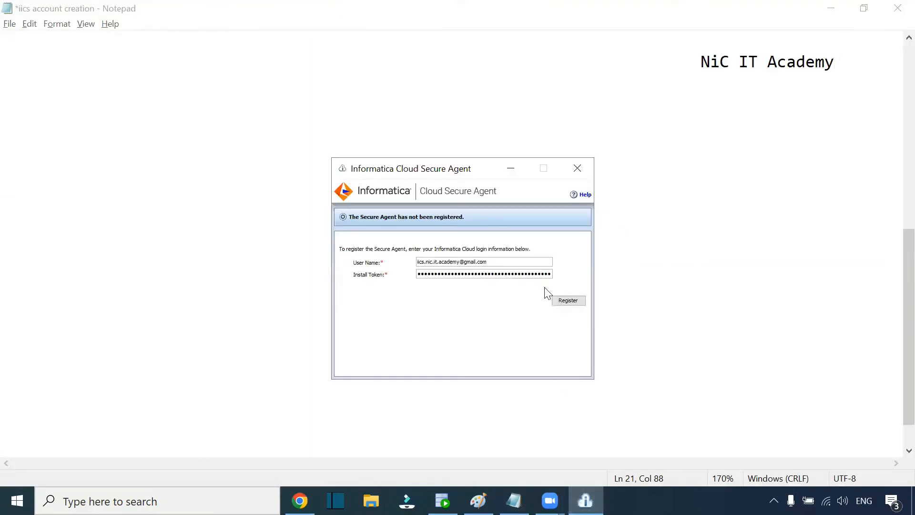
{"action": "left_click", "coordinate": [569, 301]}
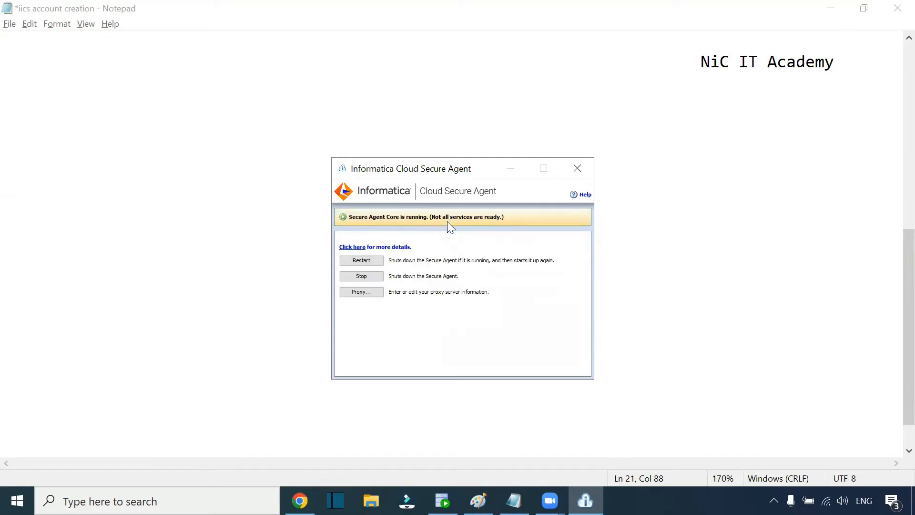
{"action": "left_click", "coordinate": [300, 500]}
{"action": "left_click", "coordinate": [297, 37]}
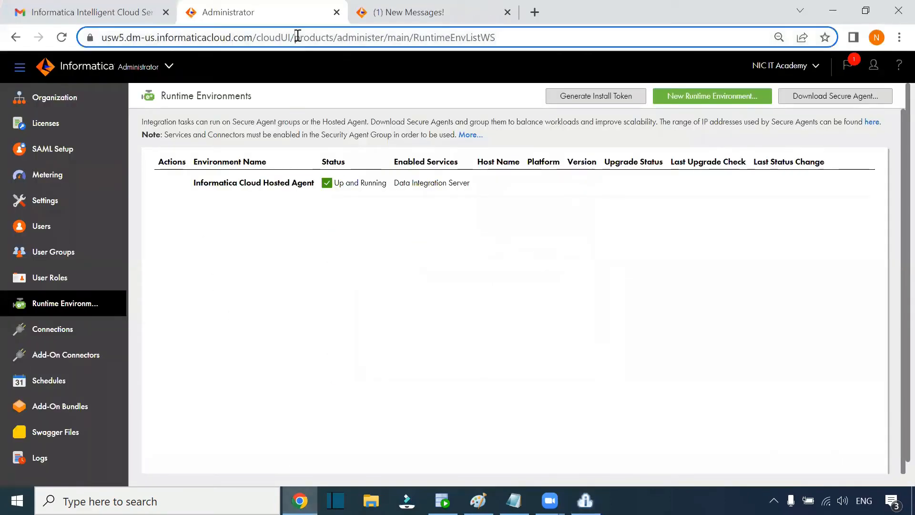
Step: Reload Runtime Environments and open the new DESKTOP-MS15842 agent, showing 'Not all the services are running'
{"action": "key", "text": "Return"}
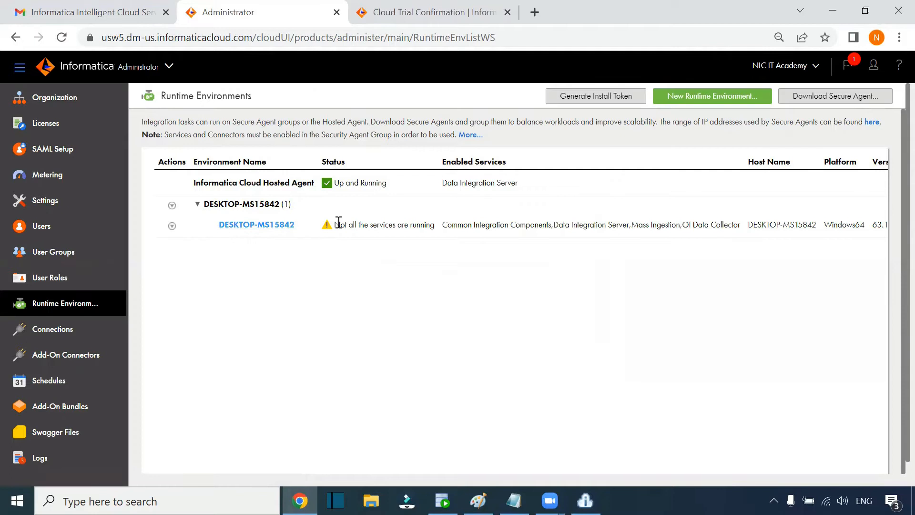
{"action": "left_click_drag", "start_coordinate": [335, 223], "coordinate": [431, 223]}
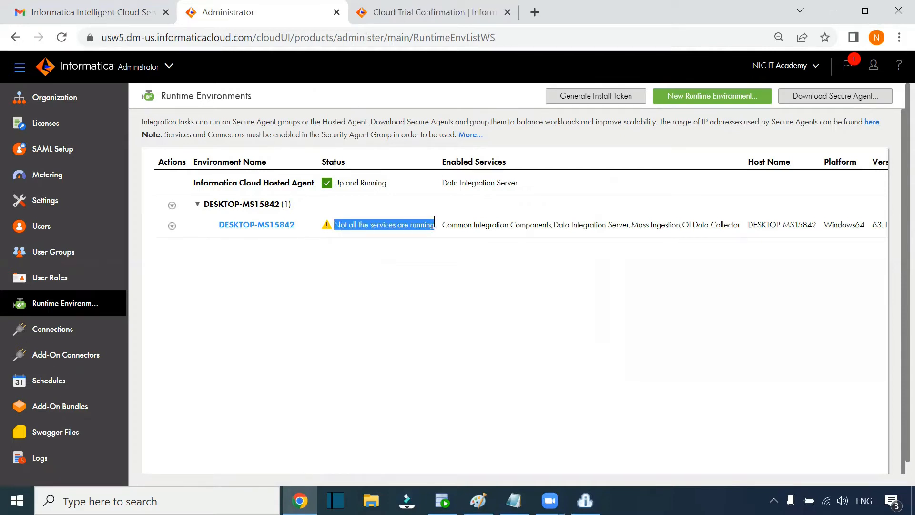
{"action": "left_click", "coordinate": [260, 225]}
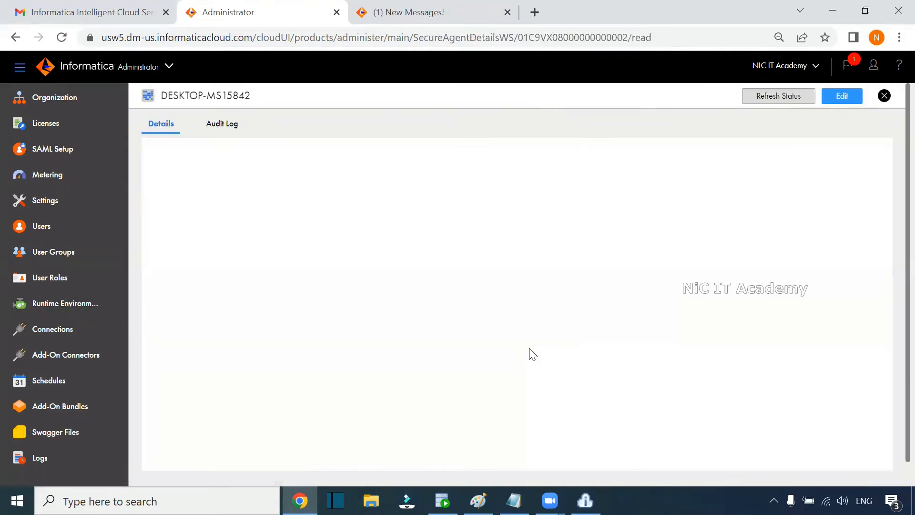
Step: Refresh the DESKTOP-MS15842 agent details page to update its service statuses
{"action": "scroll", "coordinate": [394, 245], "scroll_direction": "down", "scroll_amount": 3}
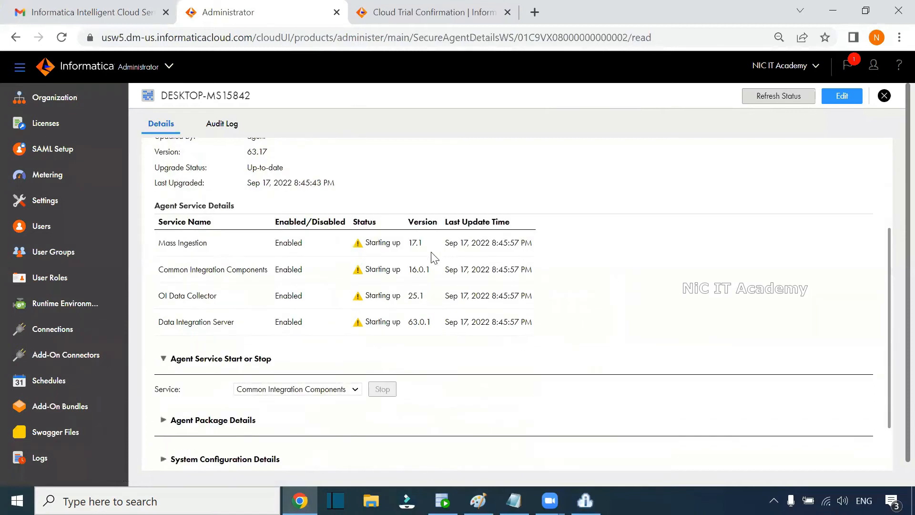
{"action": "left_click", "coordinate": [775, 100]}
{"action": "scroll", "coordinate": [480, 261], "scroll_direction": "down", "scroll_amount": 3}
{"action": "scroll", "coordinate": [352, 300], "scroll_direction": "down", "scroll_amount": 3}
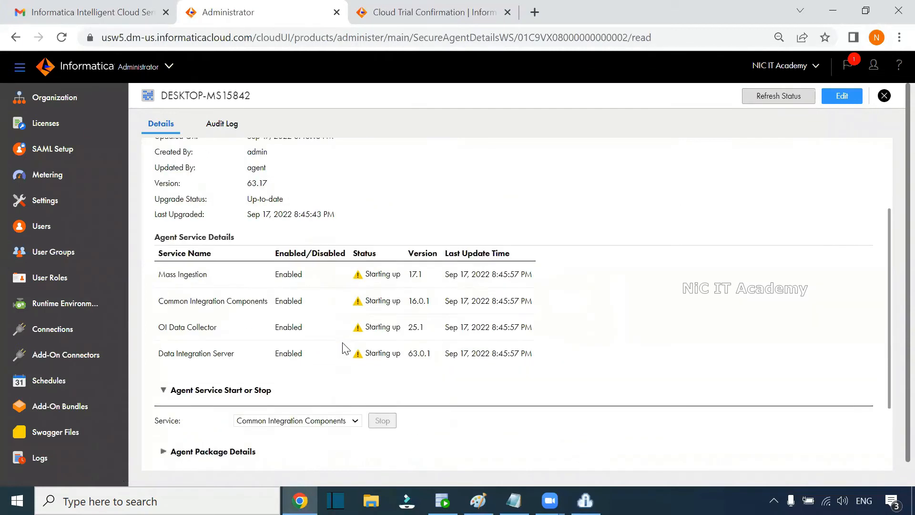
{"action": "left_click", "coordinate": [670, 40]}
{"action": "key", "text": "Return"}
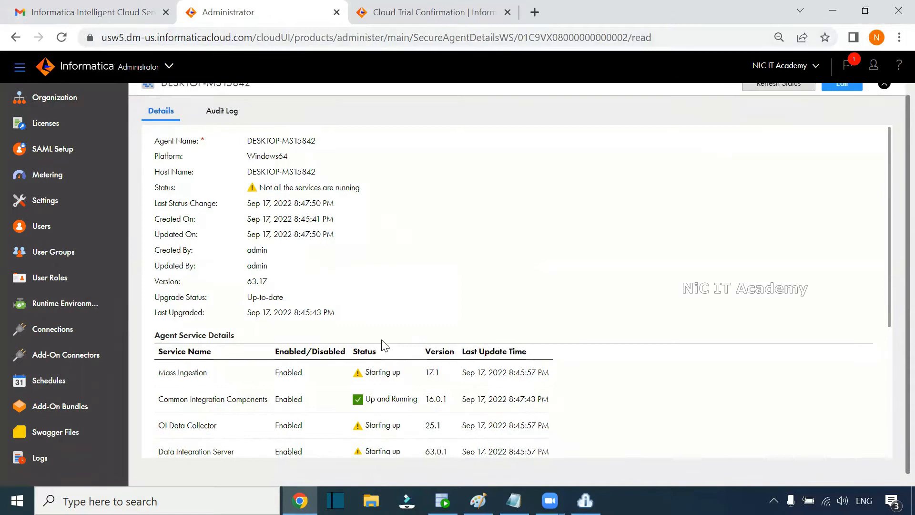
Step: Check the Agent Service Details until Data Integration Server shows Up and Running
{"action": "scroll", "coordinate": [297, 203], "scroll_direction": "down", "scroll_amount": 4}
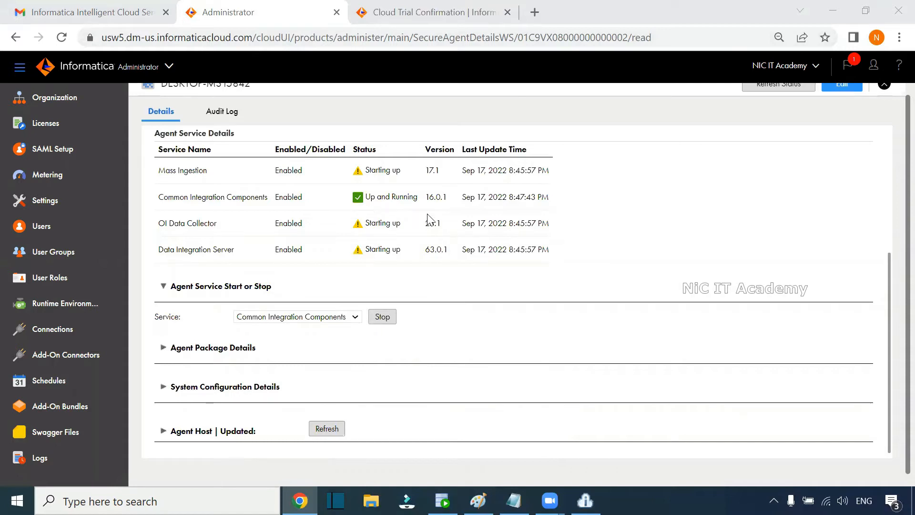
{"action": "scroll", "coordinate": [408, 246], "scroll_direction": "up", "scroll_amount": 3}
{"action": "left_click_drag", "start_coordinate": [160, 381], "coordinate": [236, 390]}
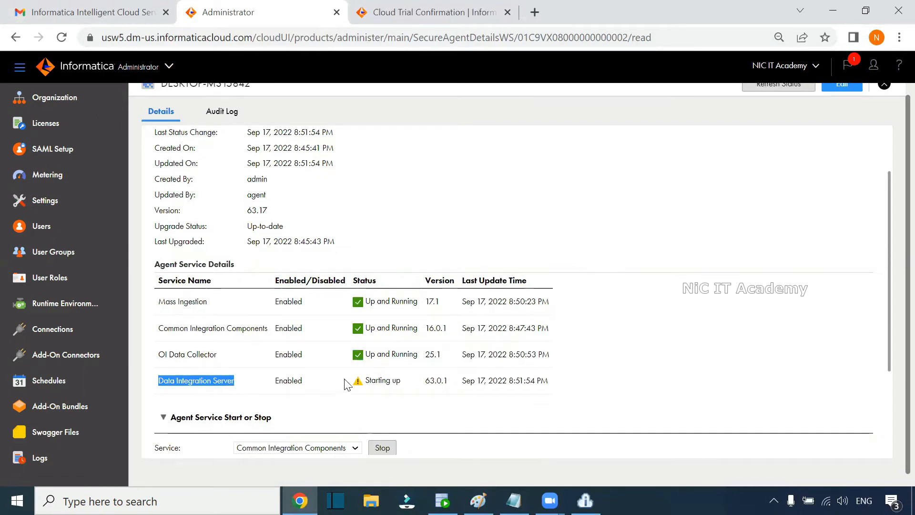
{"action": "scroll", "coordinate": [524, 363], "scroll_direction": "down", "scroll_amount": 2}
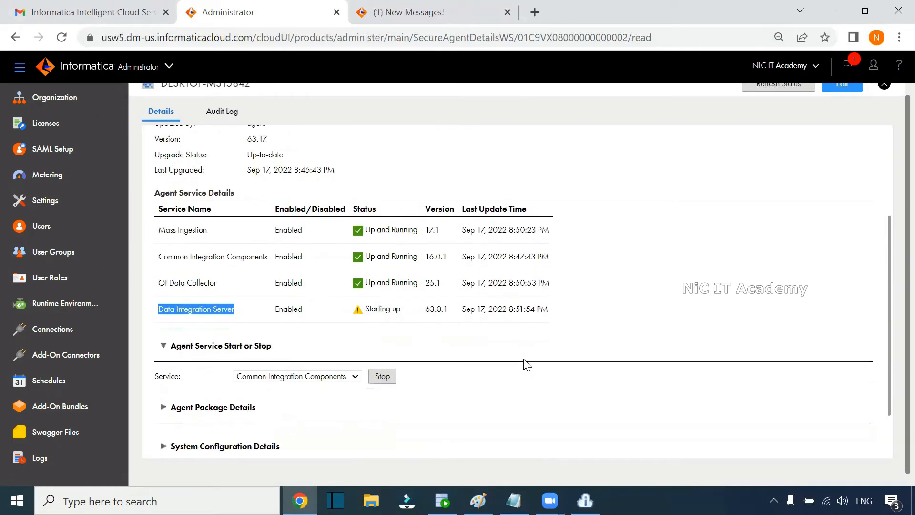
{"action": "scroll", "coordinate": [481, 329], "scroll_direction": "down", "scroll_amount": 1}
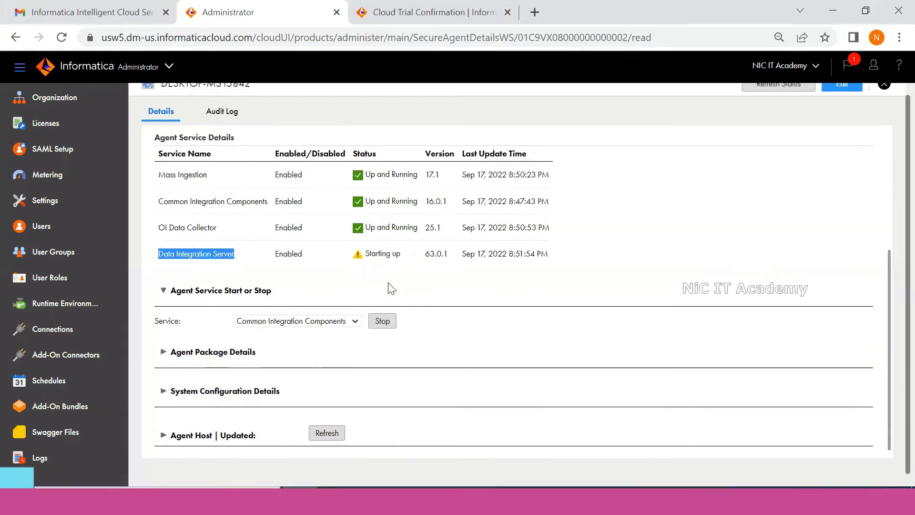
{"action": "scroll", "coordinate": [388, 317], "scroll_direction": "up", "scroll_amount": 1}
{"action": "left_click", "coordinate": [408, 307]}
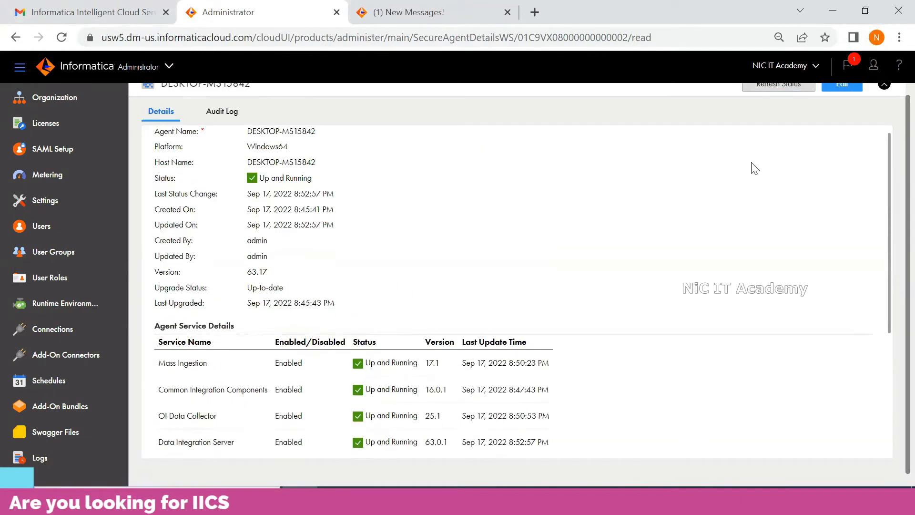
{"action": "scroll", "coordinate": [751, 162], "scroll_direction": "down", "scroll_amount": 2}
{"action": "scroll", "coordinate": [751, 162], "scroll_direction": "up", "scroll_amount": 2}
{"action": "scroll", "coordinate": [754, 168], "scroll_direction": "up", "scroll_amount": 2}
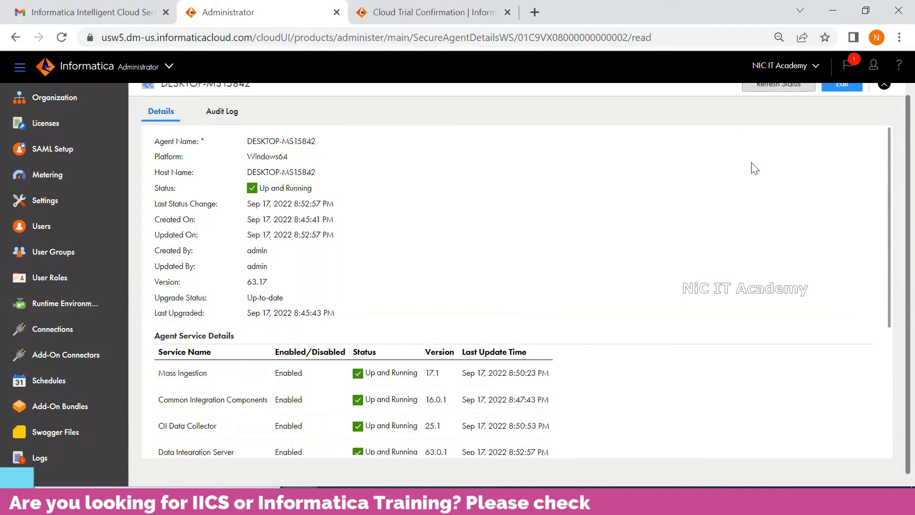
{"action": "scroll", "coordinate": [756, 167], "scroll_direction": "down", "scroll_amount": 2}
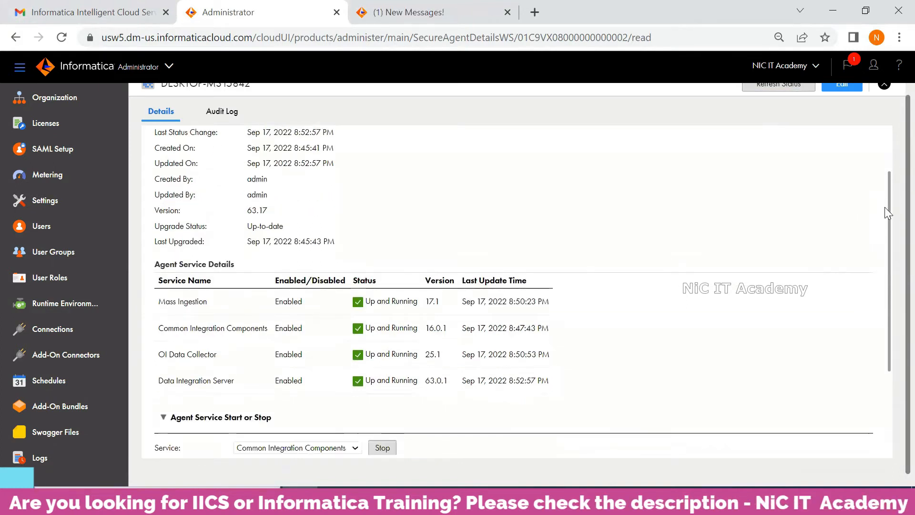
{"action": "scroll", "coordinate": [890, 201], "scroll_direction": "up", "scroll_amount": 1}
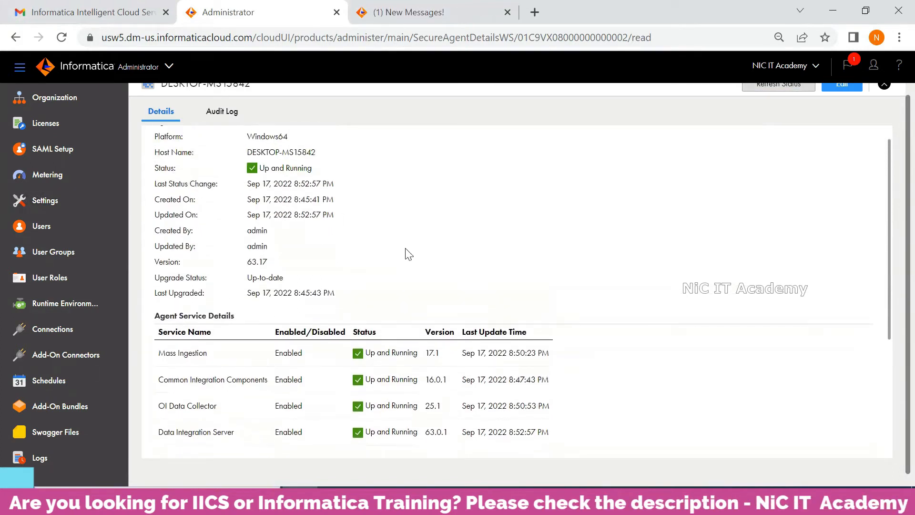
{"action": "scroll", "coordinate": [441, 208], "scroll_direction": "up", "scroll_amount": 1}
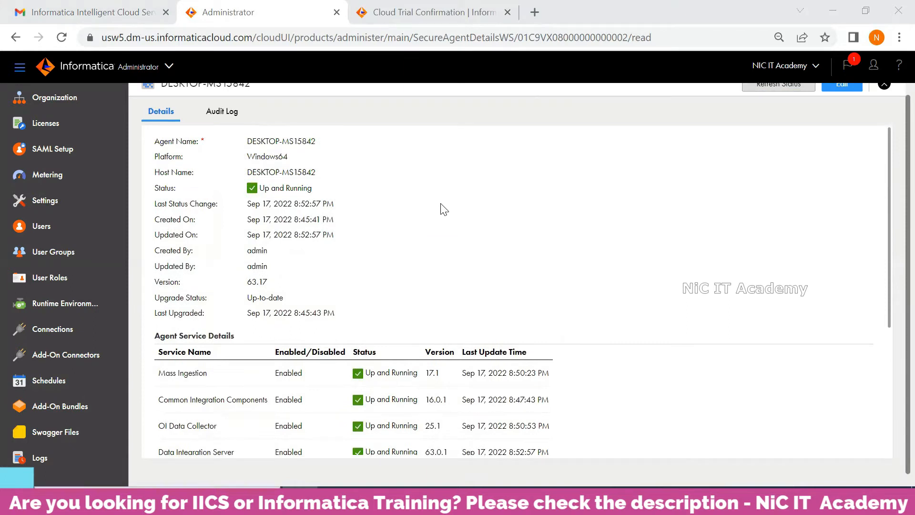
{"action": "left_click", "coordinate": [85, 308]}
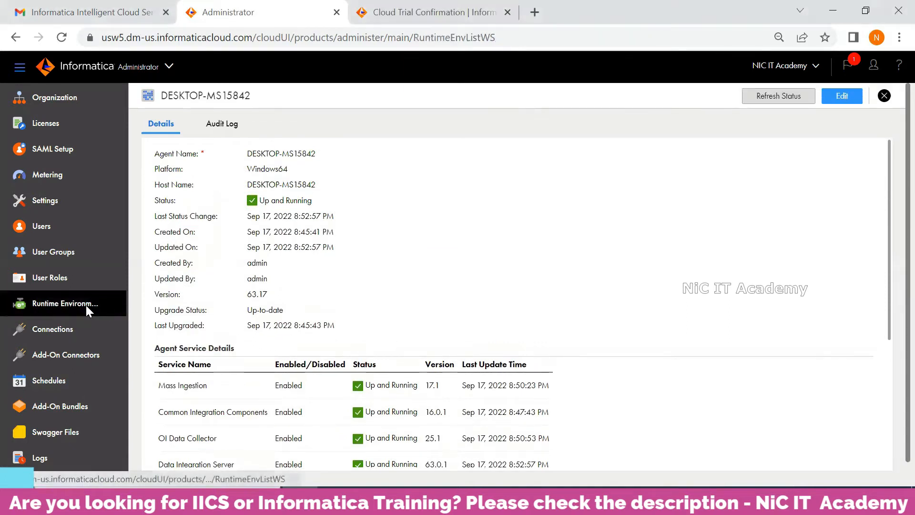
Step: Review the Runtime Environments list, including the Informatica Cloud Hosted Agent entry
{"action": "triple_click", "coordinate": [260, 187]}
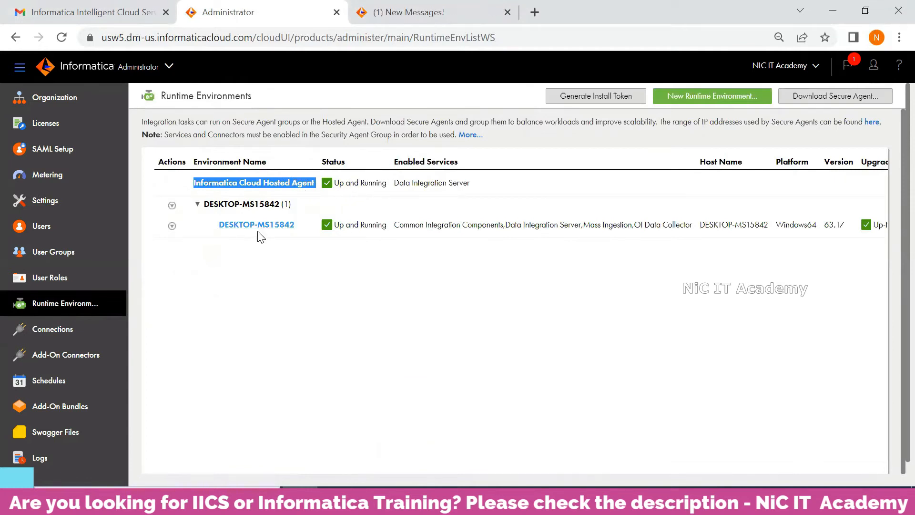
{"action": "left_click", "coordinate": [296, 241]}
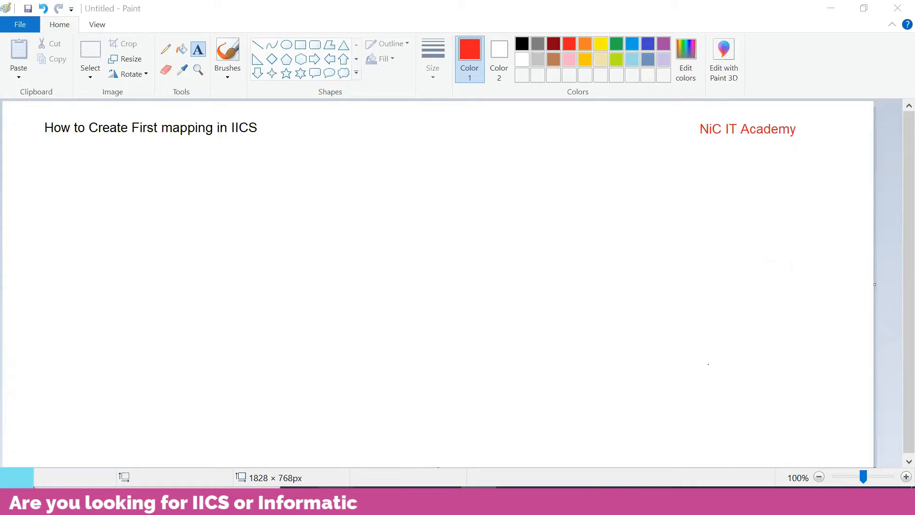
Step: Draw a blue rounded rectangle on the left of the Paint canvas with a thicker outline
{"action": "mouse_move", "coordinate": [299, 501]}
{"action": "left_click", "coordinate": [288, 228]}
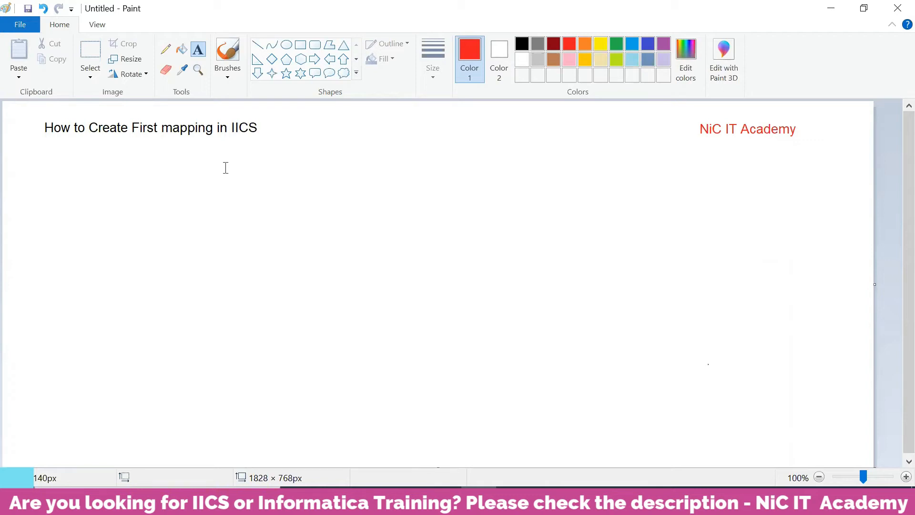
{"action": "left_click", "coordinate": [315, 45]}
{"action": "left_click_drag", "start_coordinate": [128, 232], "coordinate": [141, 250]}
{"action": "left_click_drag", "start_coordinate": [169, 290], "coordinate": [233, 360]}
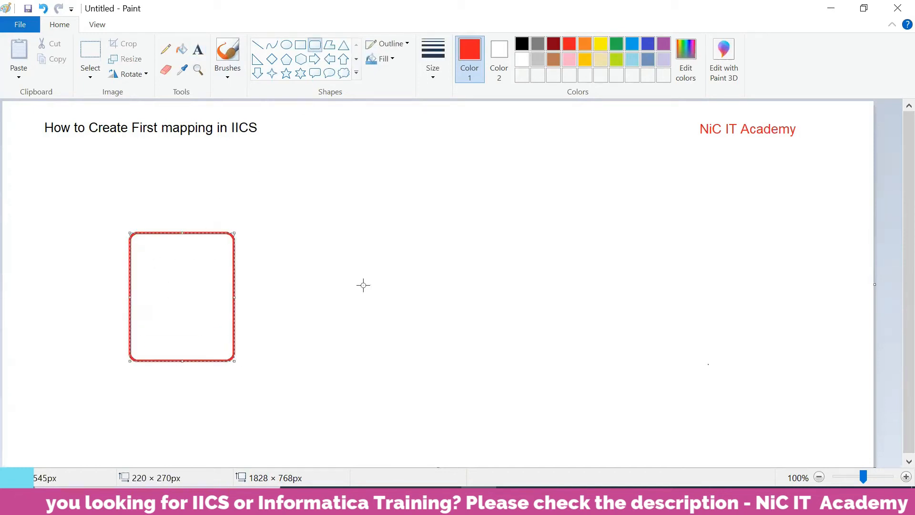
{"action": "left_click", "coordinate": [632, 44]}
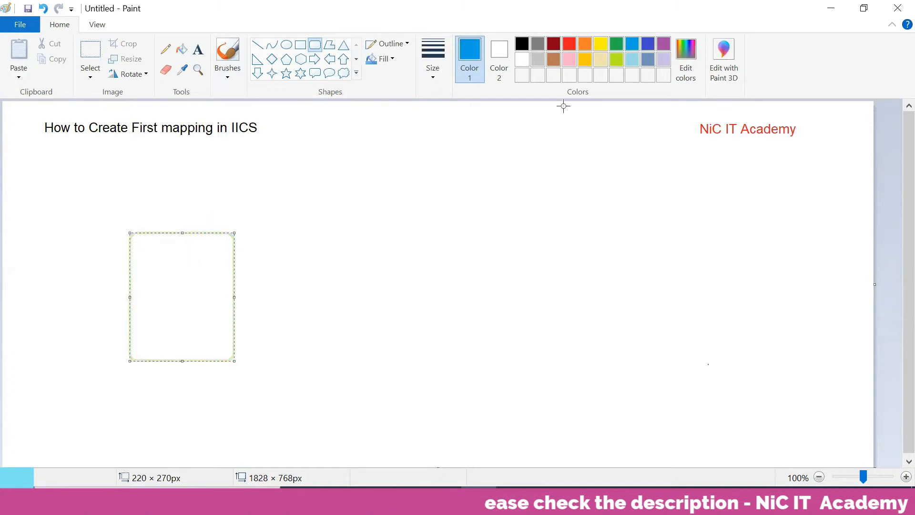
{"action": "left_click", "coordinate": [427, 64]}
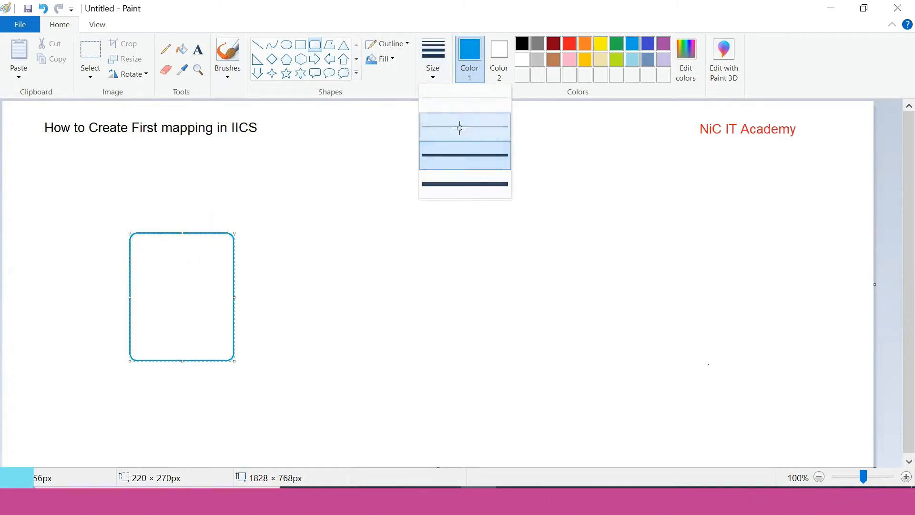
{"action": "left_click", "coordinate": [457, 127]}
{"action": "left_click_drag", "start_coordinate": [190, 292], "coordinate": [187, 276]}
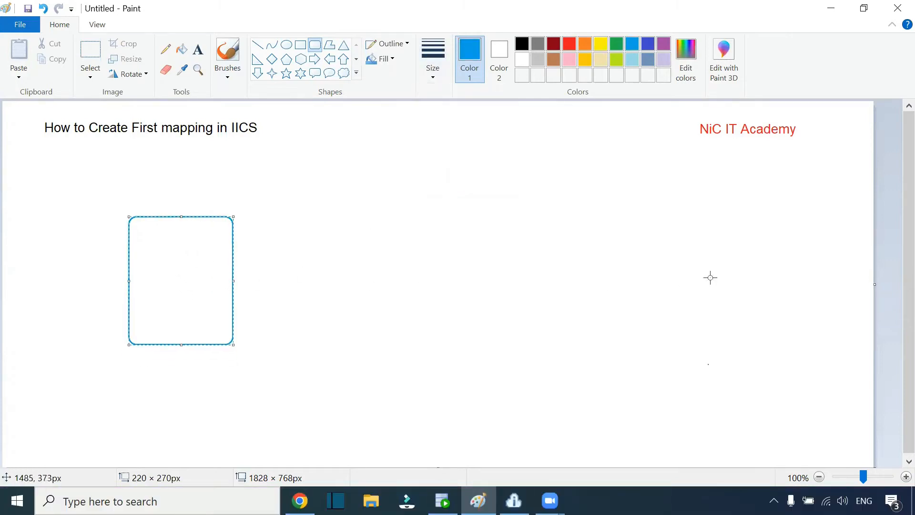
Step: Draw an orange rounded rectangle on the right and begin a text label
{"action": "left_click_drag", "start_coordinate": [596, 201], "coordinate": [718, 348]}
{"action": "left_click_drag", "start_coordinate": [687, 282], "coordinate": [687, 286]}
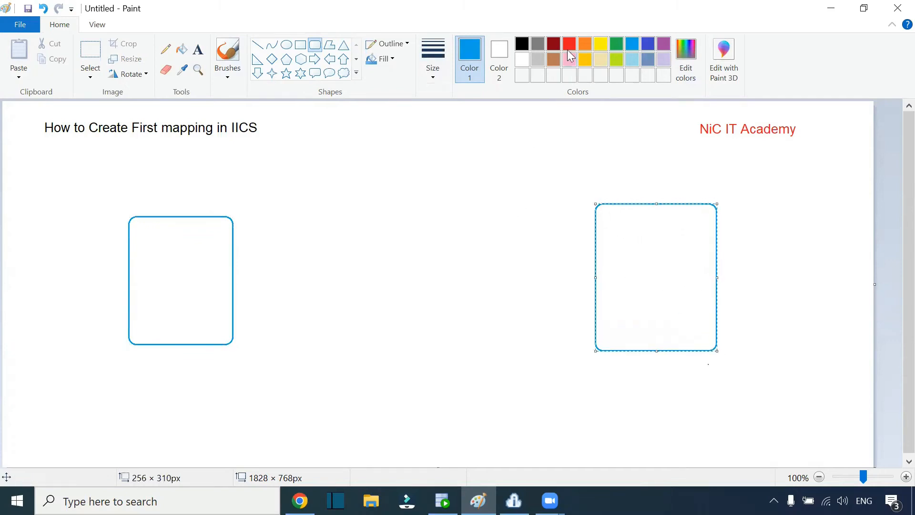
{"action": "left_click", "coordinate": [585, 43]}
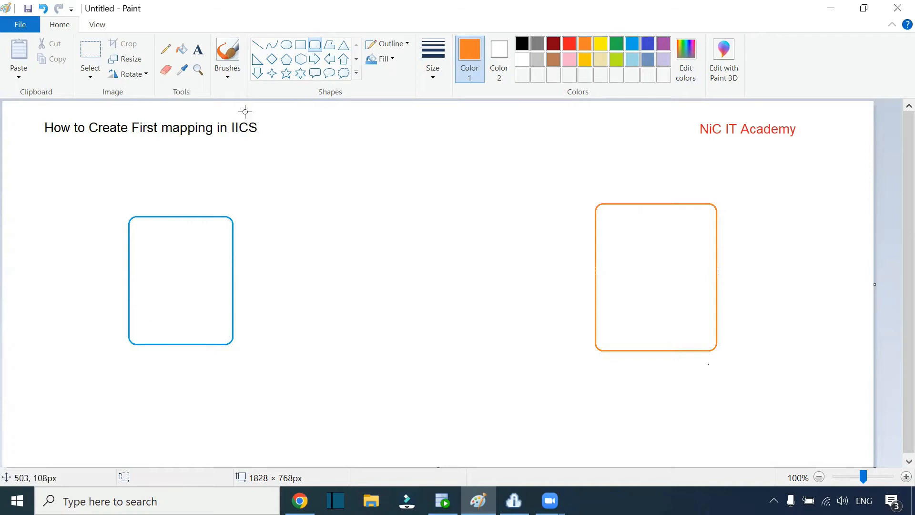
{"action": "left_click", "coordinate": [198, 50]}
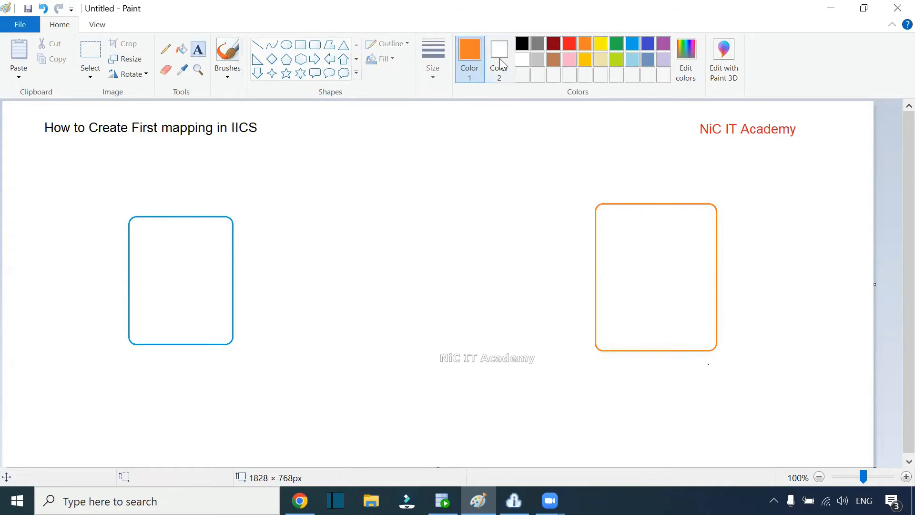
{"action": "type", "text": "e"}
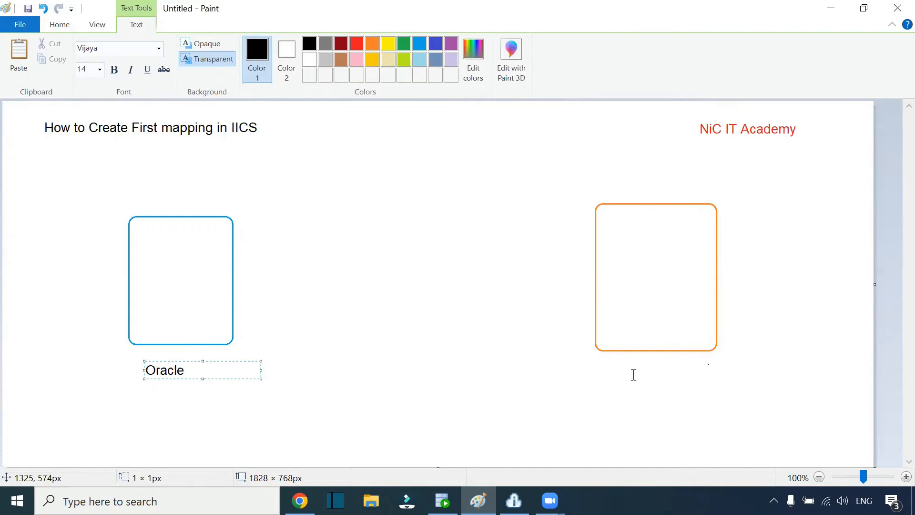
Step: Write the label 'Oracle' under the orange box
{"action": "left_click", "coordinate": [624, 362]}
{"action": "type", "text": "Oracle"}
{"action": "left_click", "coordinate": [233, 335]}
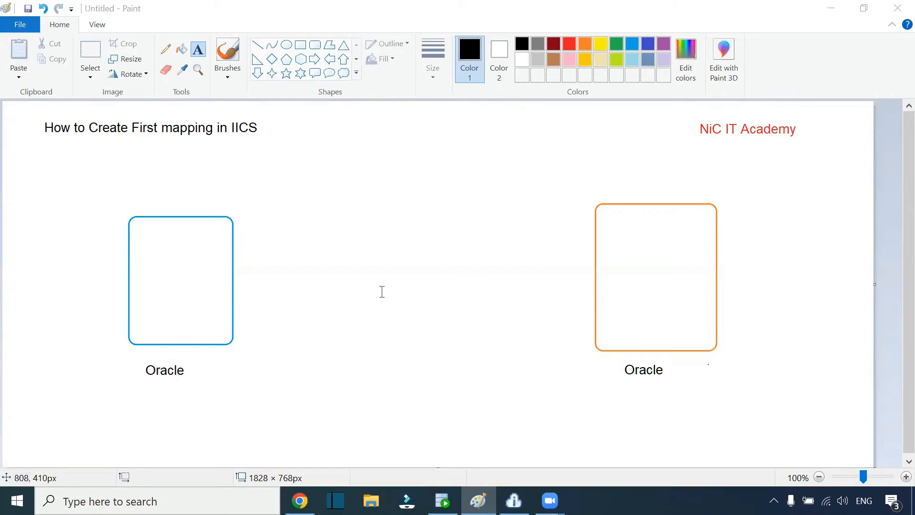
Step: Draw a middle rounded box and a green arrow from the blue box to it
{"action": "left_click", "coordinate": [315, 45]}
{"action": "mouse_move", "coordinate": [378, 257]}
{"action": "left_mouse_down"}
{"action": "mouse_move", "coordinate": [414, 308]}
{"action": "mouse_move", "coordinate": [468, 315]}
{"action": "left_mouse_up"}
{"action": "left_click_drag", "start_coordinate": [439, 286], "coordinate": [430, 277]}
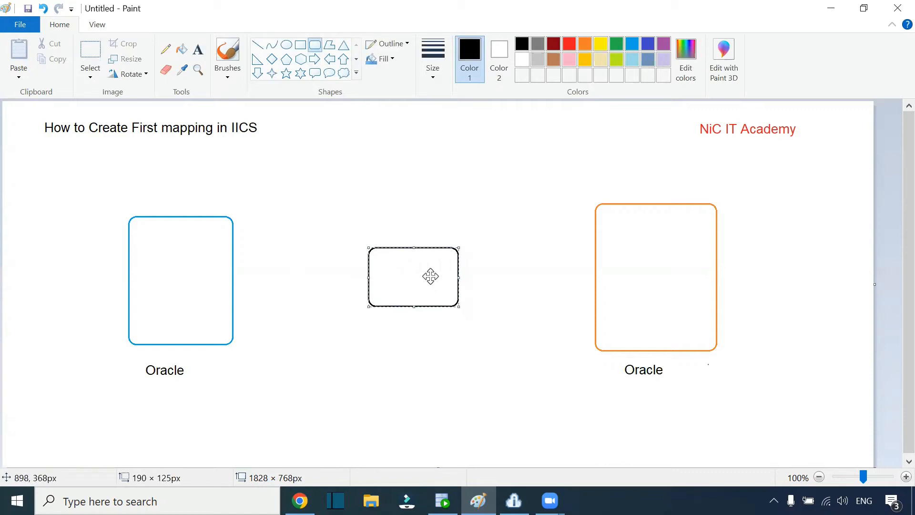
{"action": "left_click", "coordinate": [531, 166]}
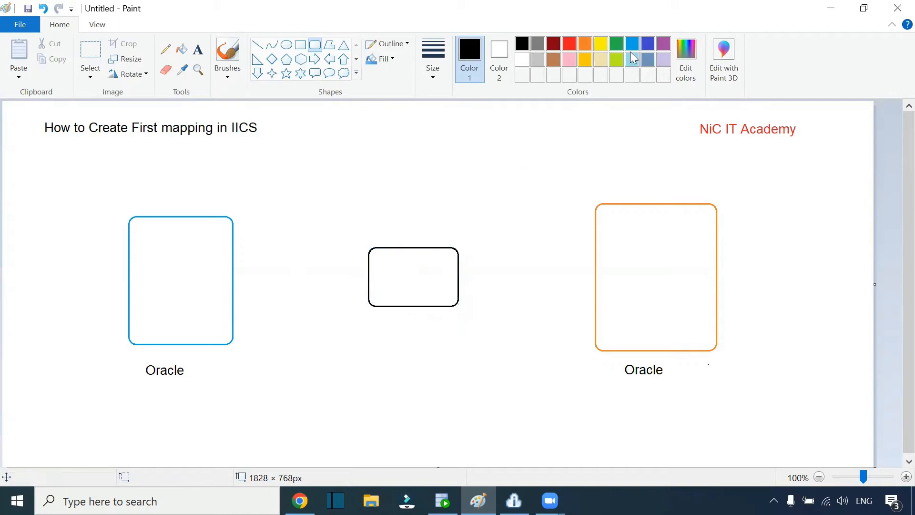
{"action": "left_click", "coordinate": [616, 45]}
{"action": "left_click", "coordinate": [165, 49]}
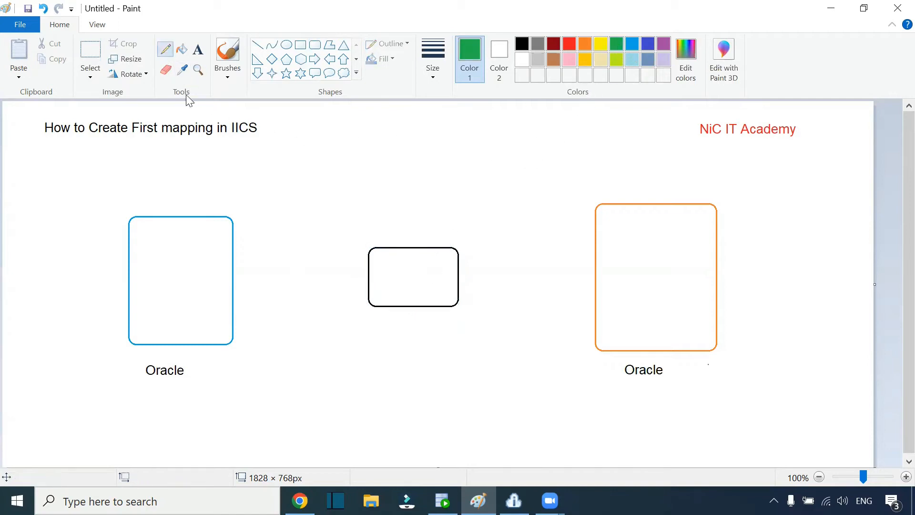
{"action": "left_click_drag", "start_coordinate": [256, 273], "coordinate": [368, 272]}
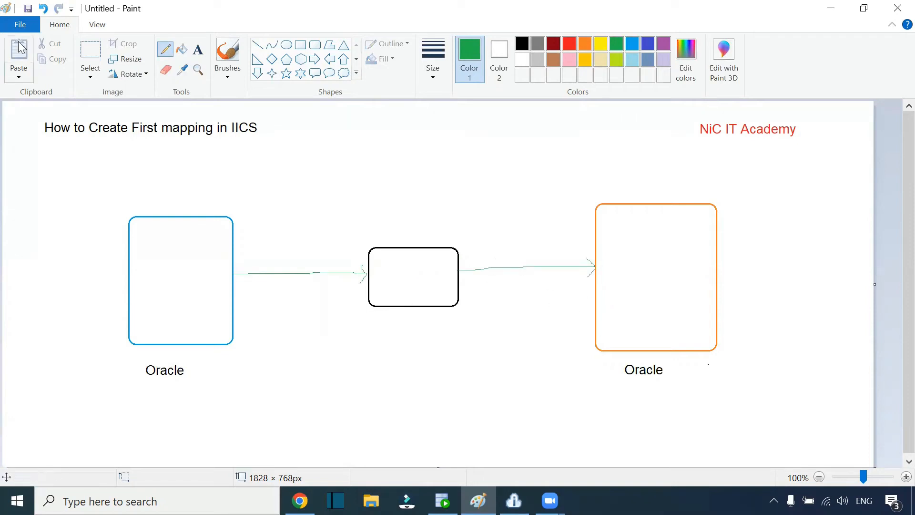
Step: Add black 'HR' and 'Employees' labels above the blue box
{"action": "left_click", "coordinate": [203, 52]}
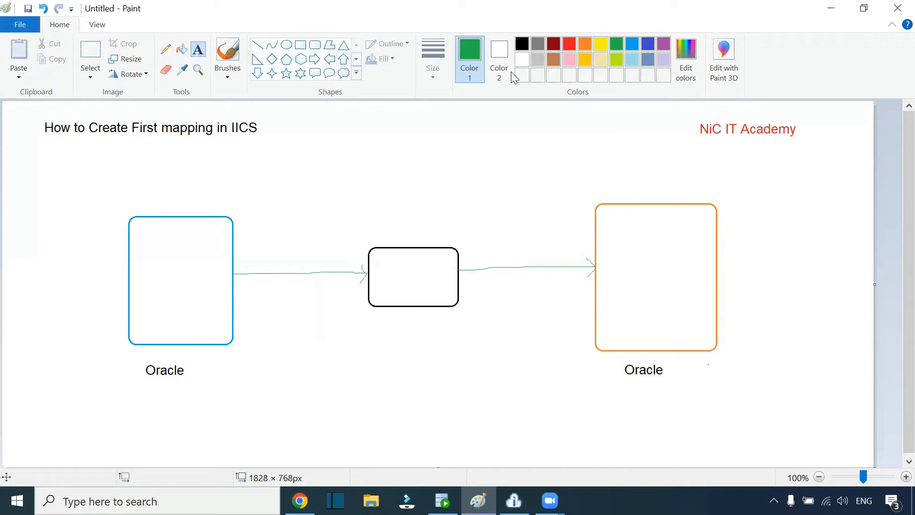
{"action": "left_click", "coordinate": [522, 43]}
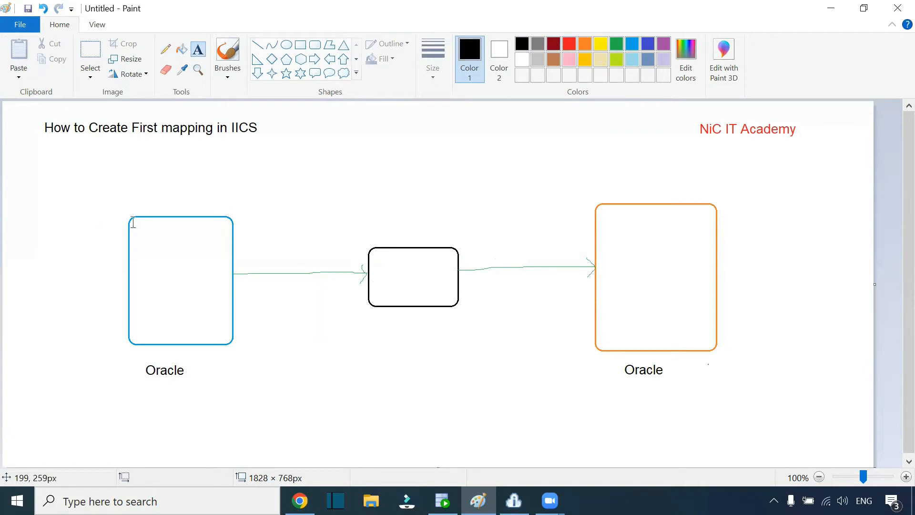
{"action": "left_click", "coordinate": [163, 197]}
{"action": "type", "text": "HR"}
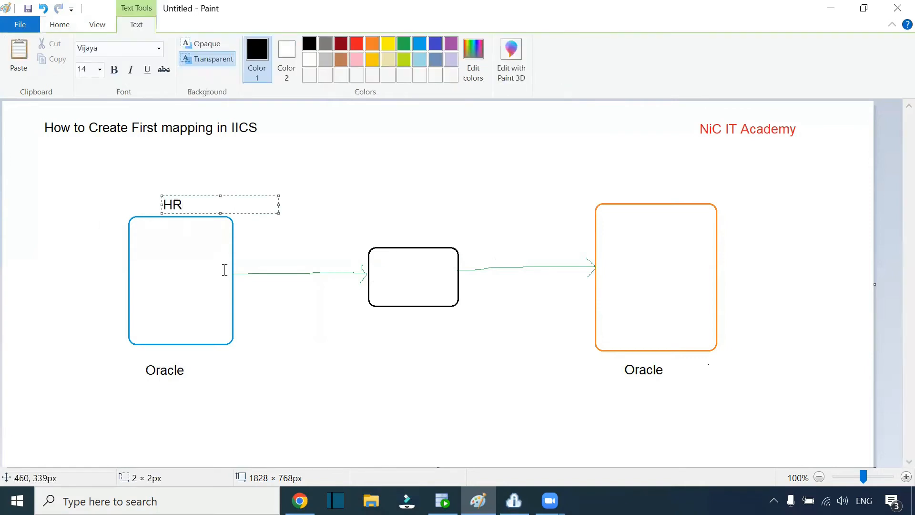
{"action": "type", "text": "Employees"}
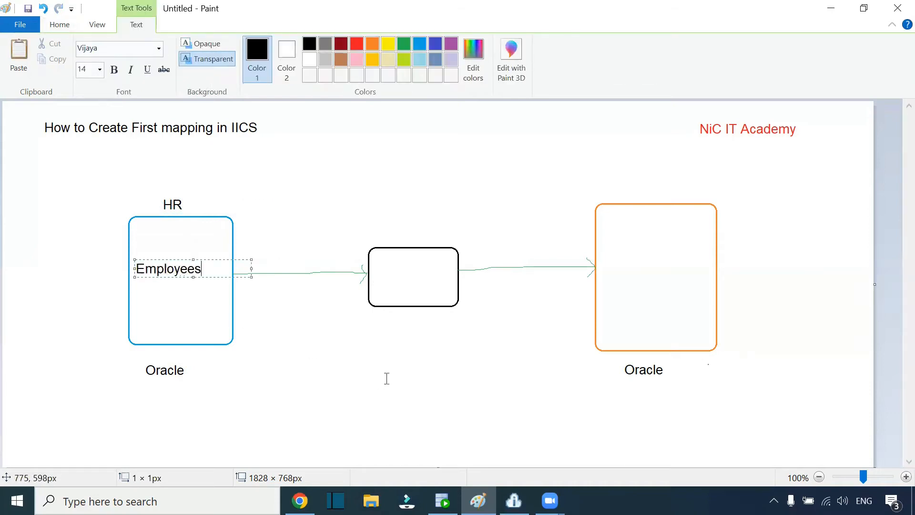
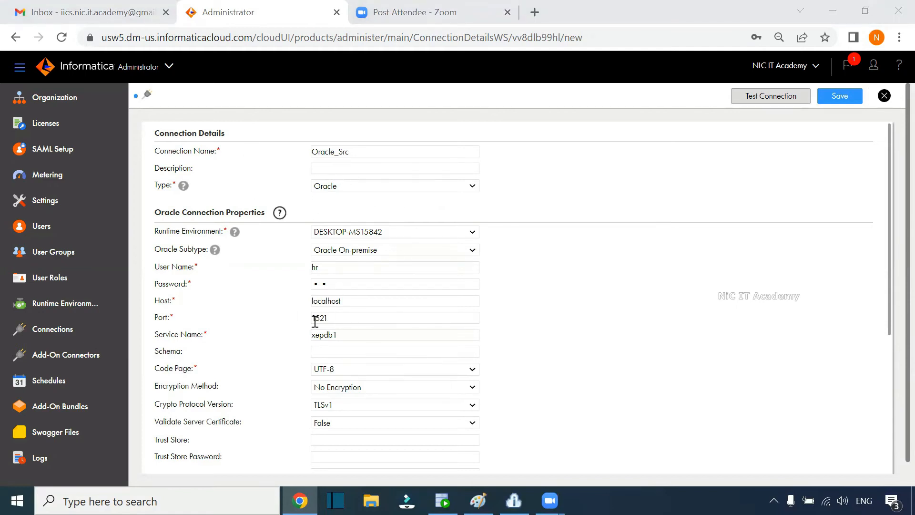
Step: Test and save the Oracle_Src connection, decline Chrome's password prompt, and return to Connections
{"action": "left_click", "coordinate": [769, 97]}
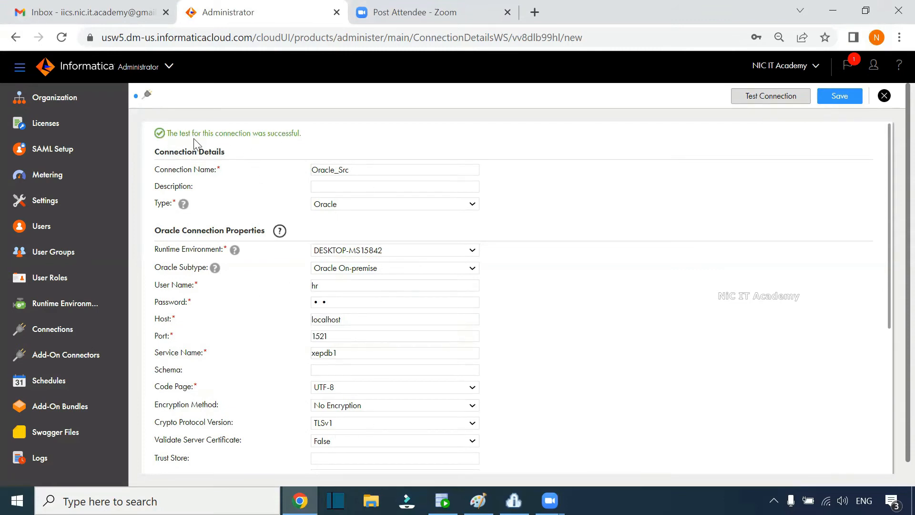
{"action": "left_click_drag", "start_coordinate": [176, 135], "coordinate": [351, 141]}
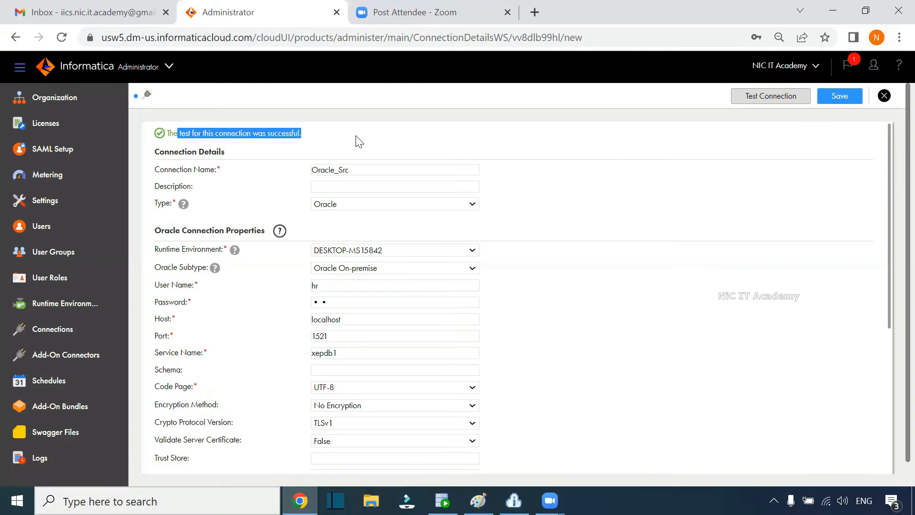
{"action": "left_click", "coordinate": [359, 141]}
{"action": "left_click", "coordinate": [850, 99]}
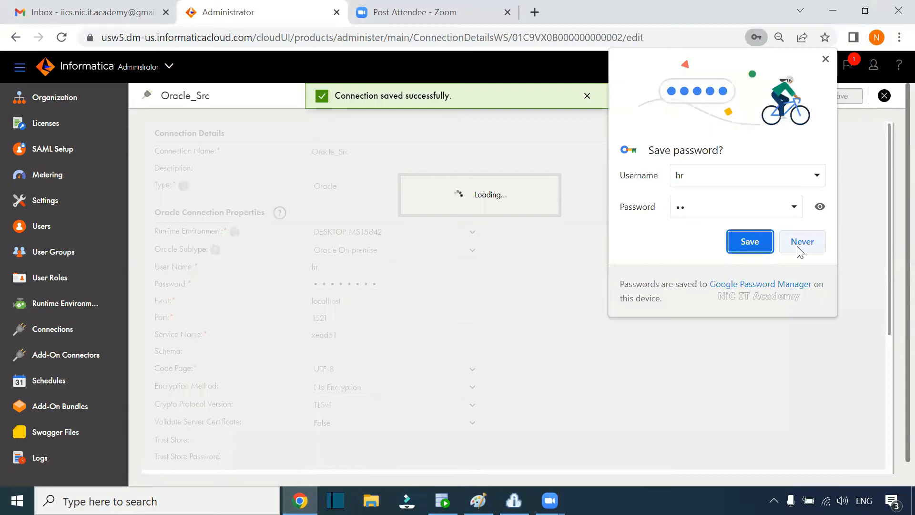
{"action": "left_click", "coordinate": [799, 248]}
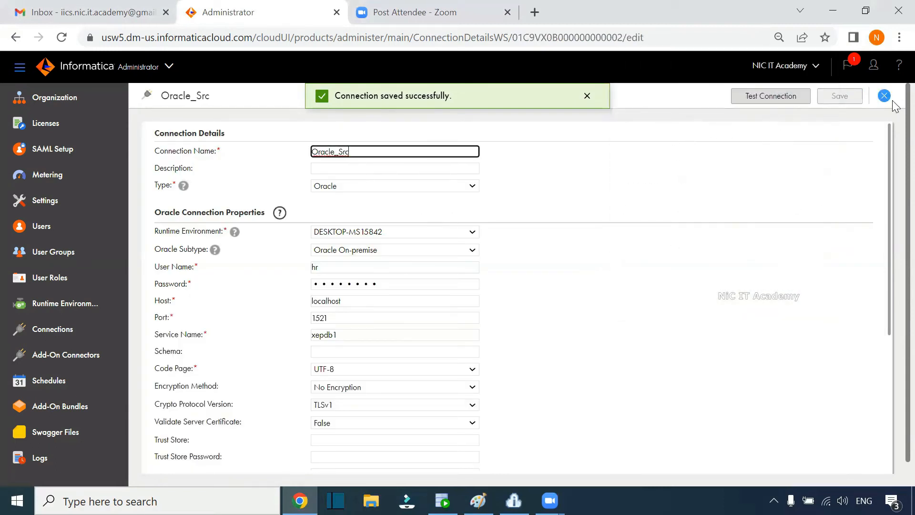
{"action": "left_click", "coordinate": [60, 328]}
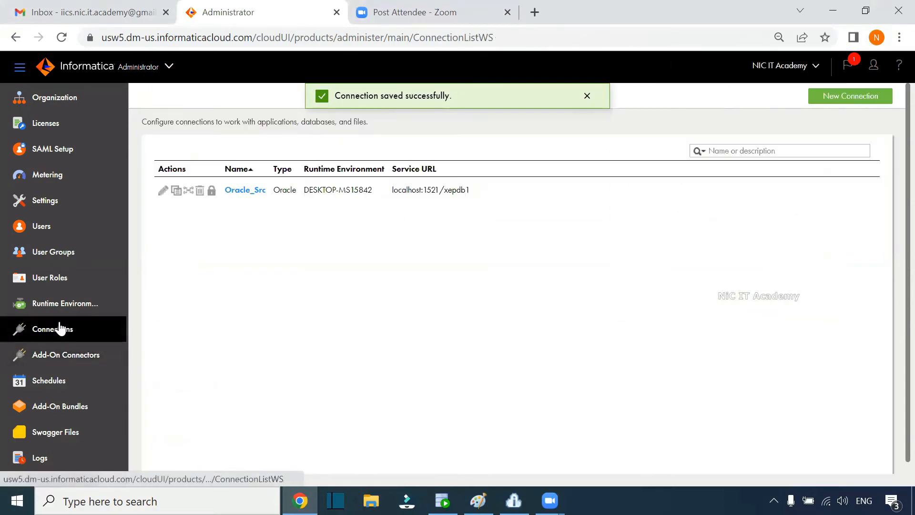
Step: Start a new connection named Oracle_Tgt of type Oracle on runtime DESKTOP-MS15842
{"action": "left_click", "coordinate": [852, 97]}
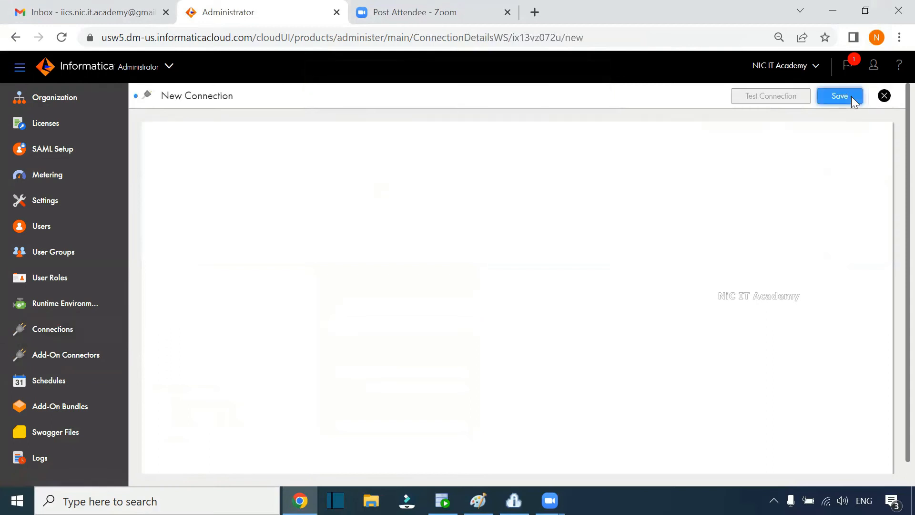
{"action": "type", "text": "Oracle_Tgt"}
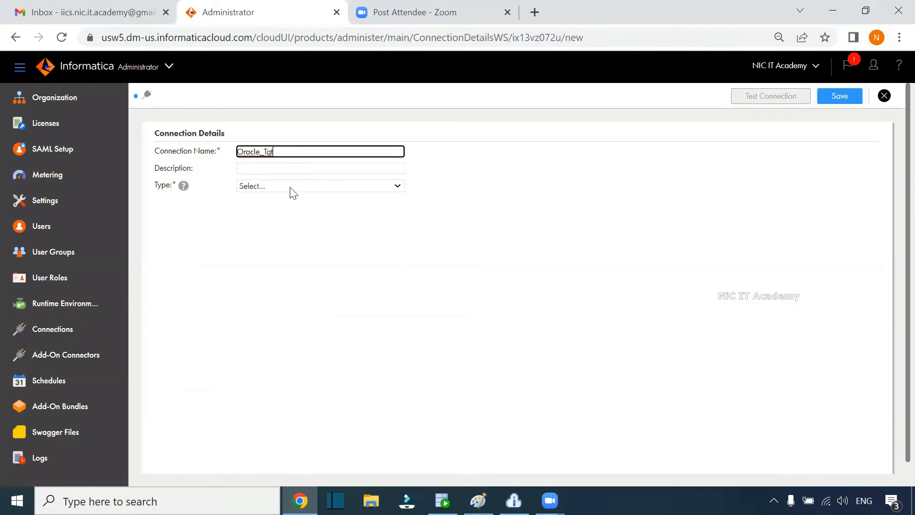
{"action": "left_click", "coordinate": [261, 185]}
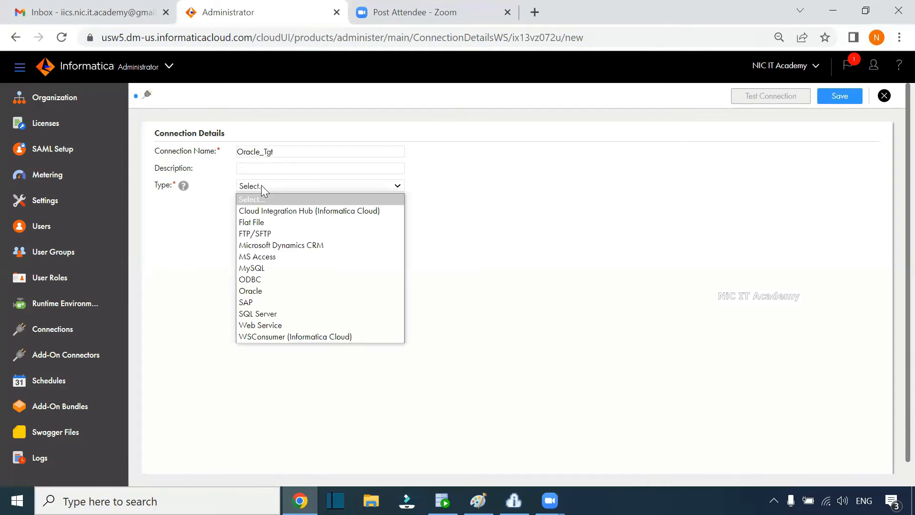
{"action": "left_click", "coordinate": [257, 291]}
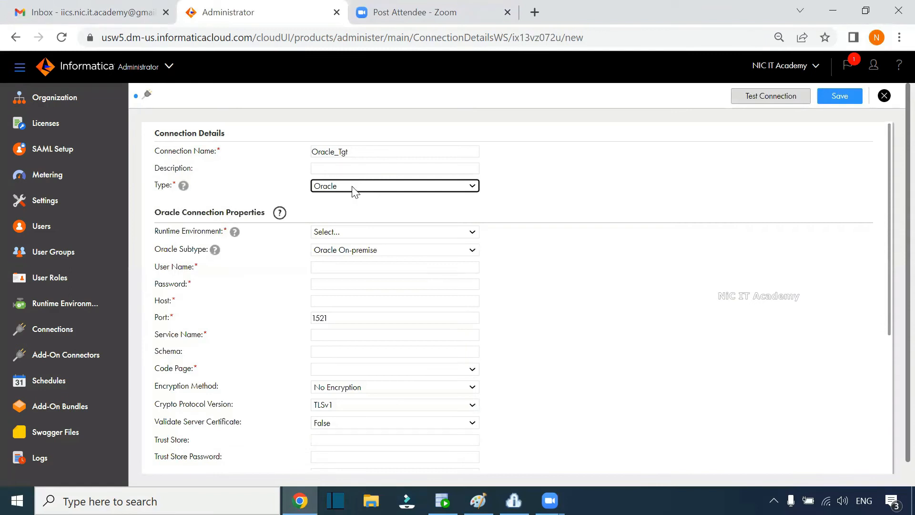
{"action": "left_click", "coordinate": [338, 232]}
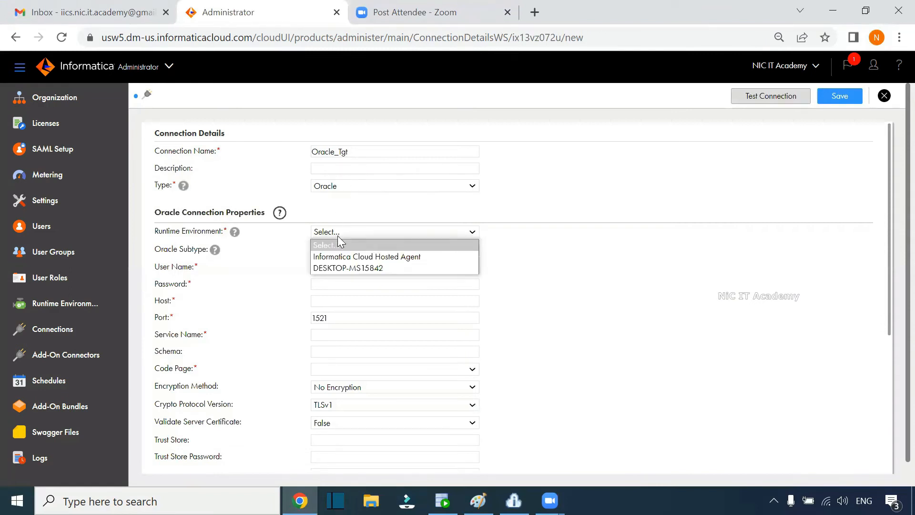
{"action": "left_click", "coordinate": [337, 268]}
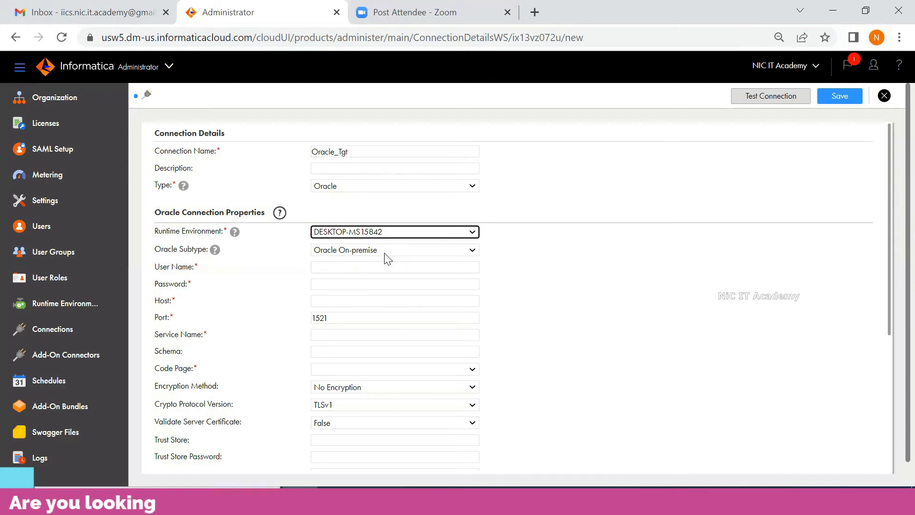
Step: Enter user name core and its password, host localhost, and service name xepdb1
{"action": "left_click", "coordinate": [317, 265]}
{"action": "type", "text": "core"}
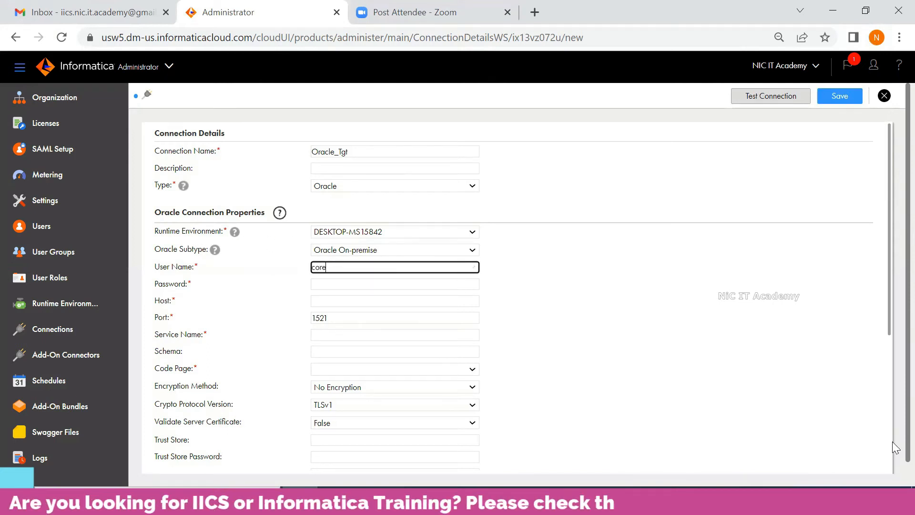
{"action": "key", "text": "Tab"}
{"action": "type", "text": "core"}
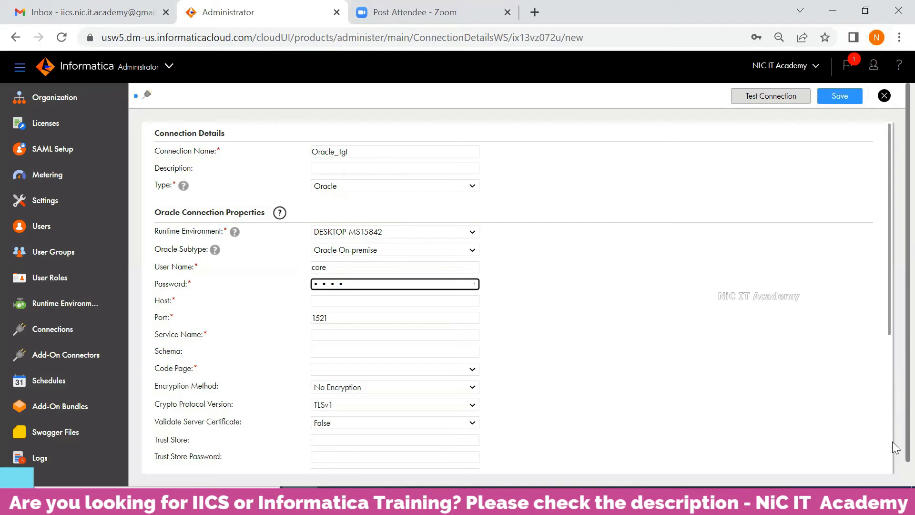
{"action": "left_click", "coordinate": [321, 302]}
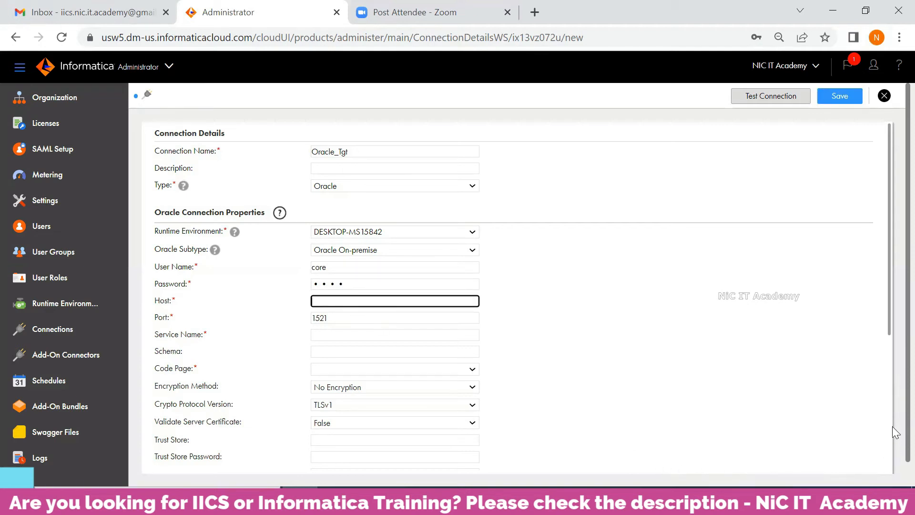
{"action": "type", "text": "localhost"}
{"action": "left_click", "coordinate": [336, 332]}
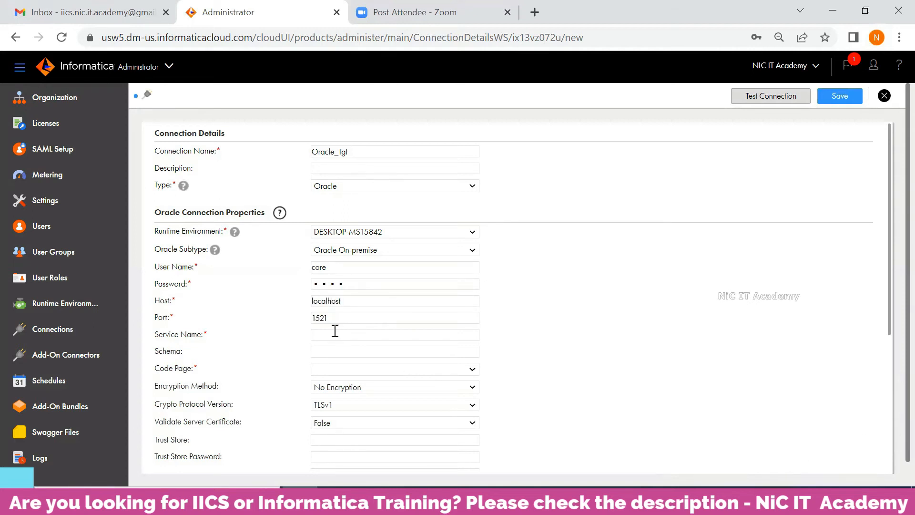
{"action": "type", "text": "xepdb1"}
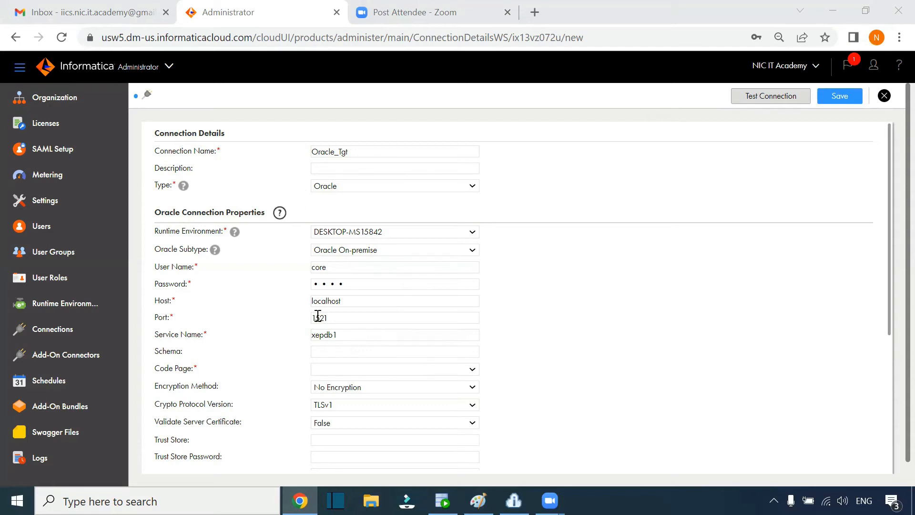
Step: Set the code page to UTF-8, then test and save the Oracle_Tgt connection
{"action": "left_click", "coordinate": [322, 371]}
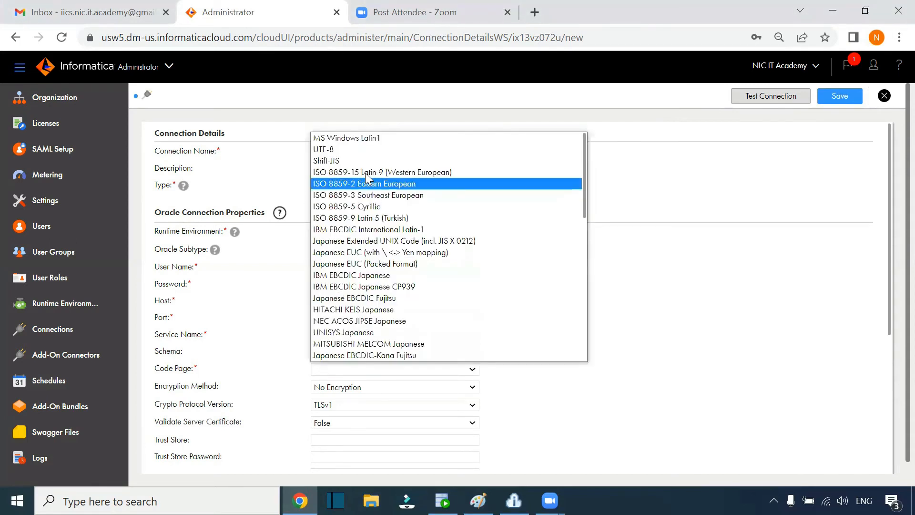
{"action": "left_click", "coordinate": [358, 149]}
{"action": "scroll", "coordinate": [634, 315], "scroll_direction": "down", "scroll_amount": 5}
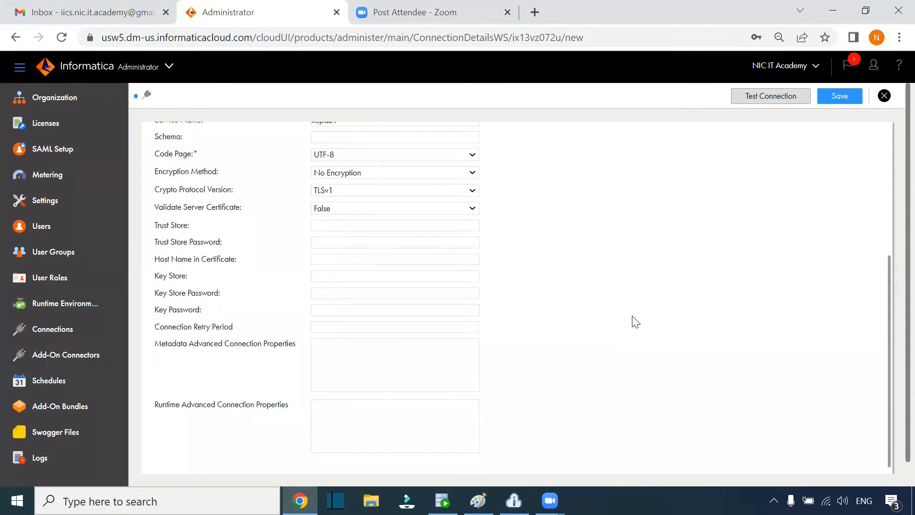
{"action": "scroll", "coordinate": [685, 272], "scroll_direction": "up", "scroll_amount": 5}
{"action": "left_click", "coordinate": [771, 96]}
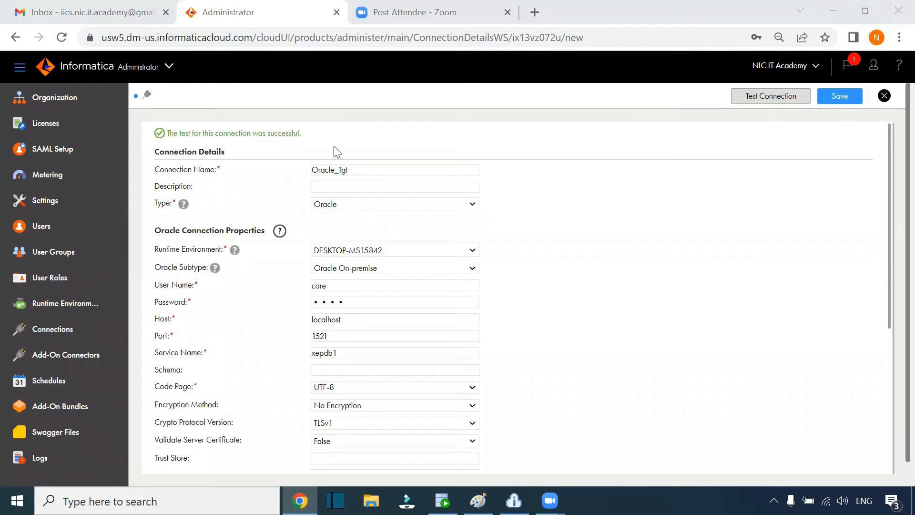
{"action": "left_click", "coordinate": [841, 97]}
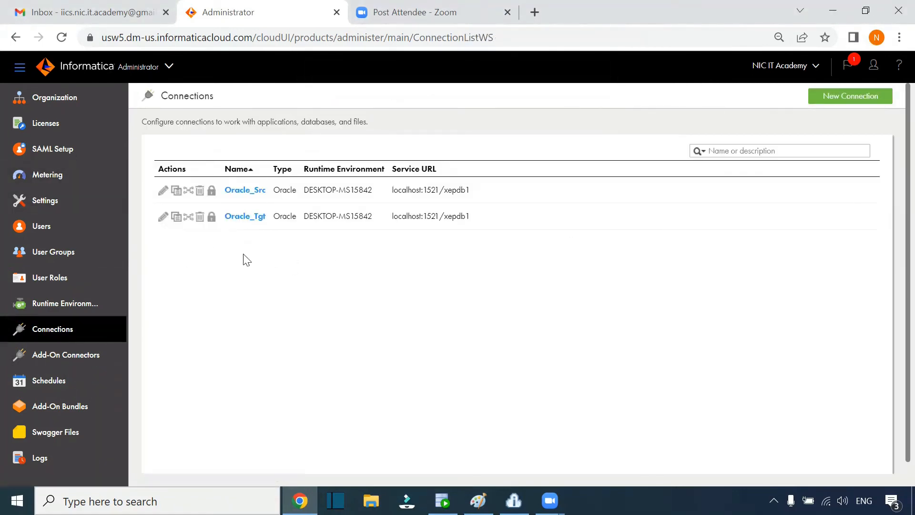
{"action": "left_click", "coordinate": [478, 500]}
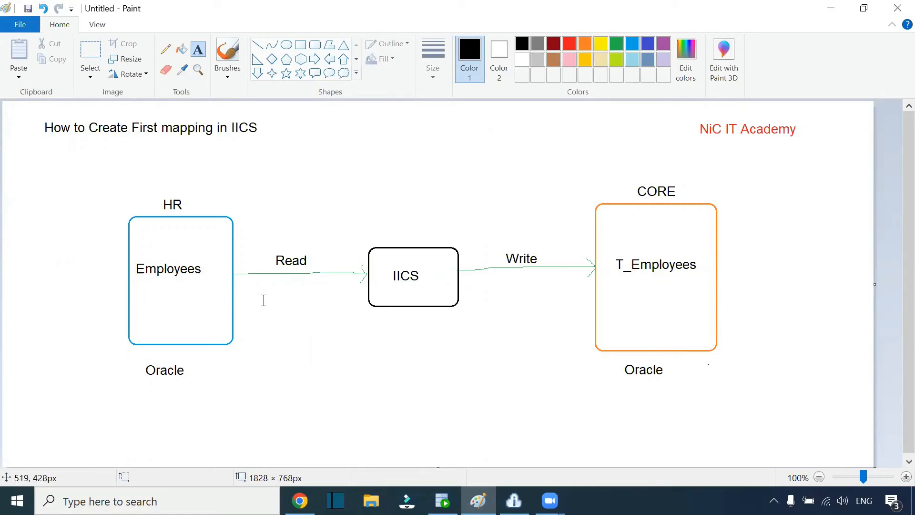
Step: Add green text labels 'Oracle-Src' under the Read arrow and 'Oracle_Tgt' under Write
{"action": "left_click", "coordinate": [271, 283]}
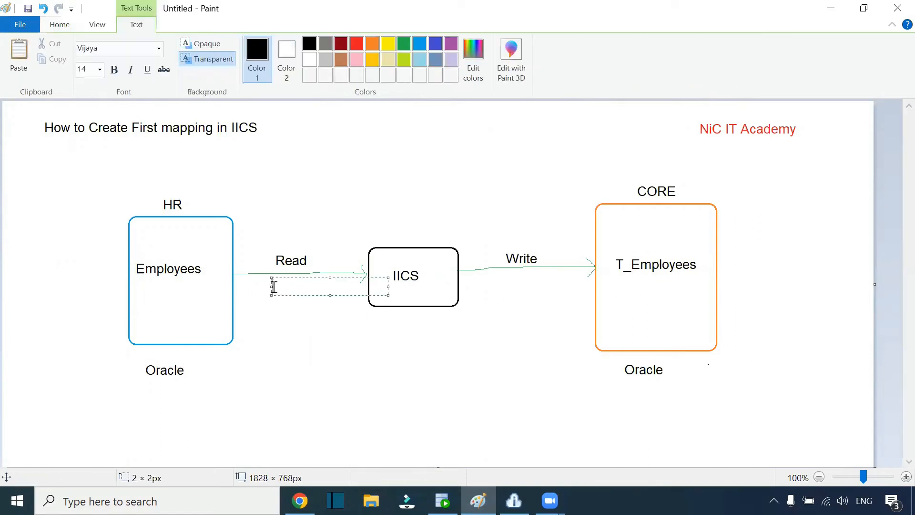
{"action": "left_click", "coordinate": [403, 45]}
{"action": "type", "text": "Oracle-Src"}
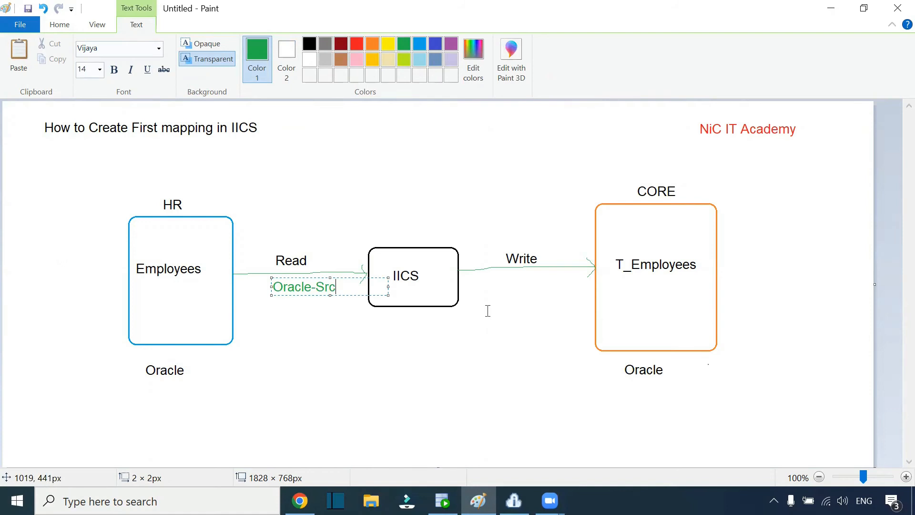
{"action": "left_click", "coordinate": [491, 275]}
{"action": "left_click", "coordinate": [492, 272]}
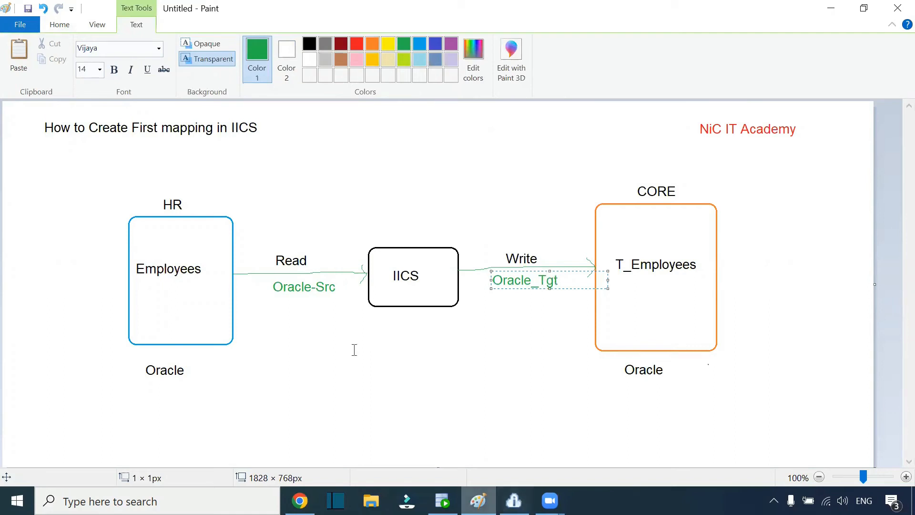
{"action": "left_click", "coordinate": [257, 293]}
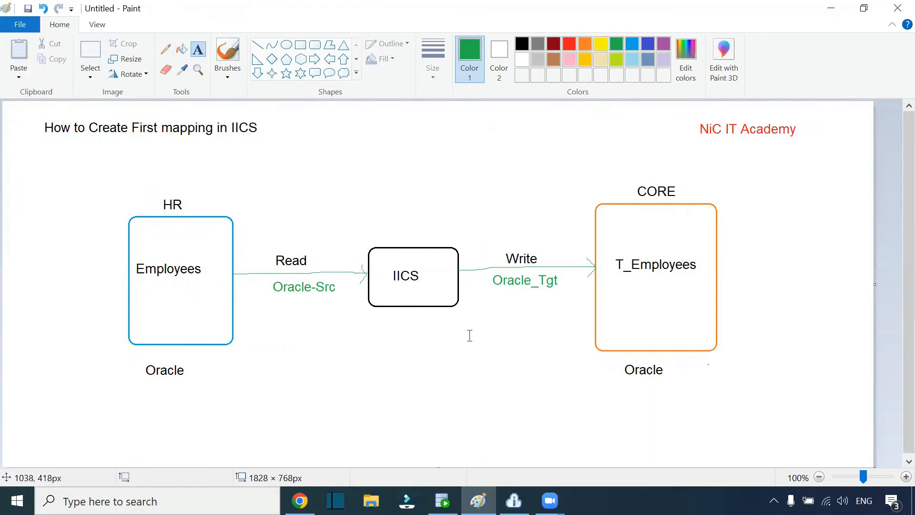
{"action": "key", "text": "alt+Tab"}
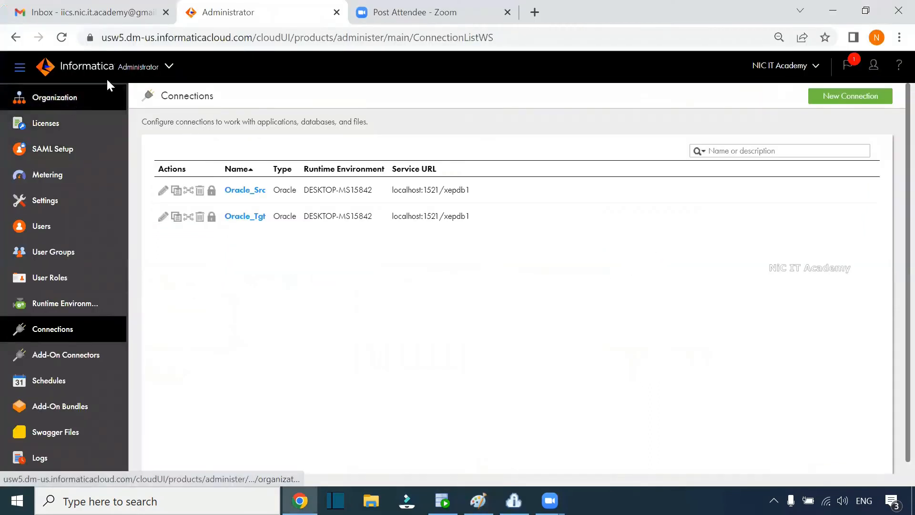
Step: Switch to the Data Integration service and browse all projects
{"action": "left_click", "coordinate": [137, 65]}
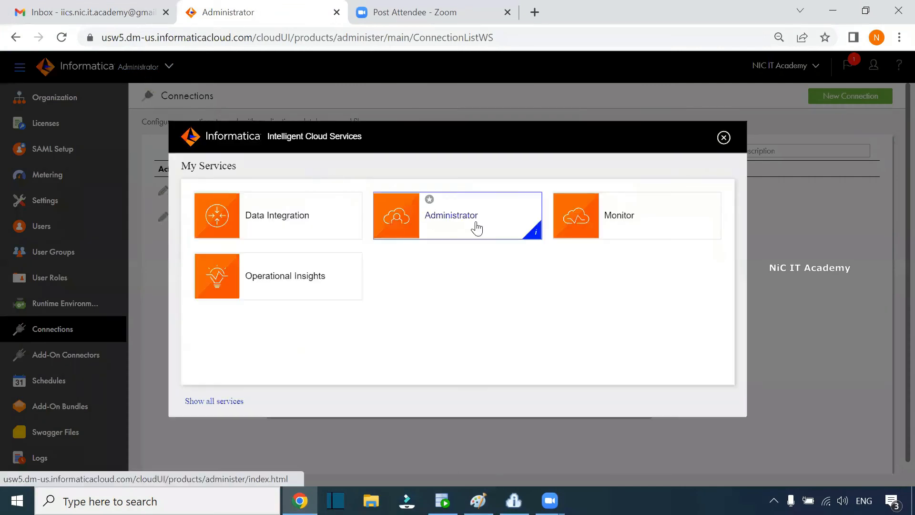
{"action": "left_click", "coordinate": [327, 224]}
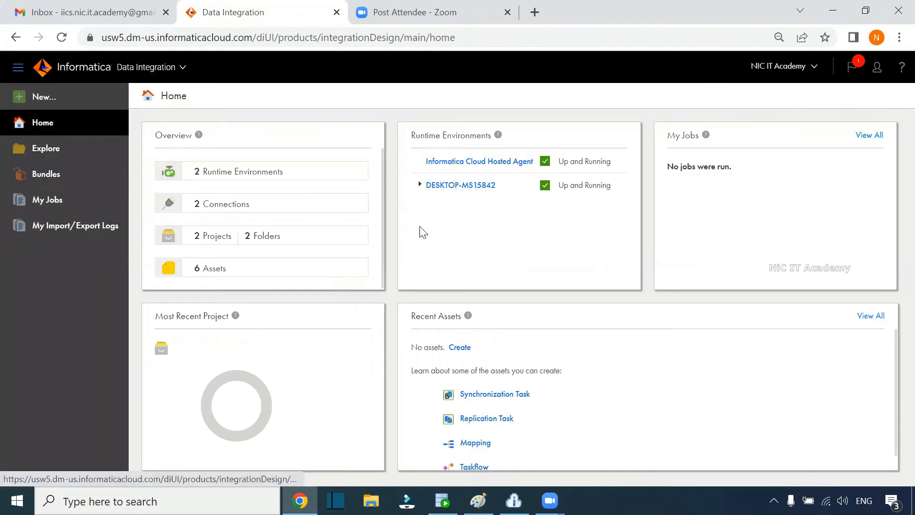
{"action": "left_click", "coordinate": [43, 155]}
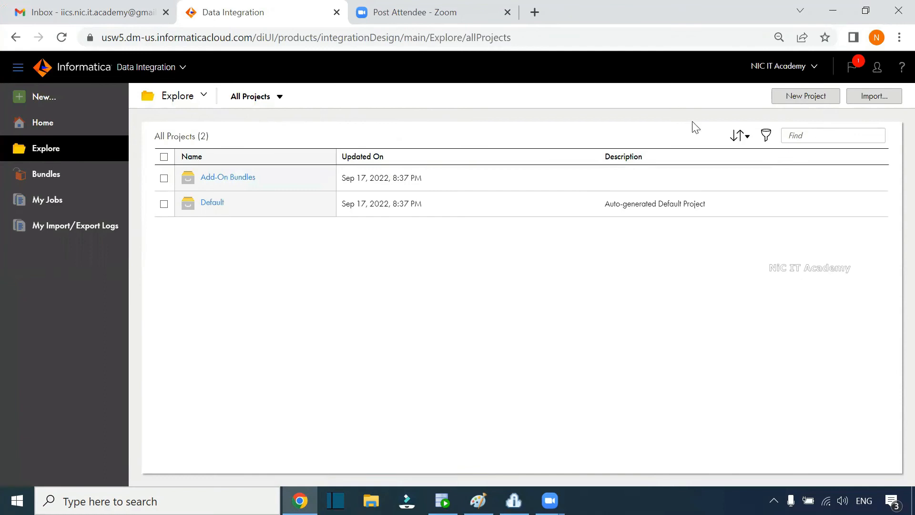
Step: Create the project 'NiC IT Academy' and open it
{"action": "left_click", "coordinate": [794, 97]}
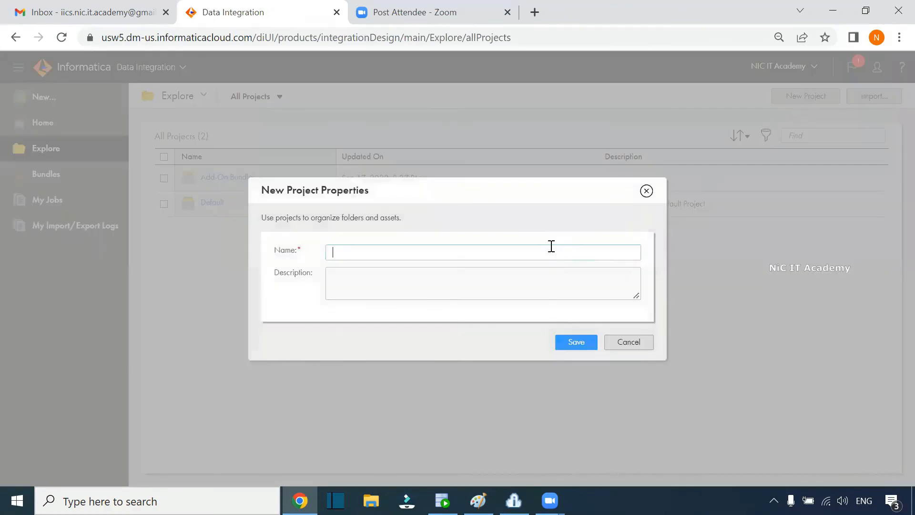
{"action": "type", "text": "NiC IT Academy"}
{"action": "left_click", "coordinate": [565, 344]}
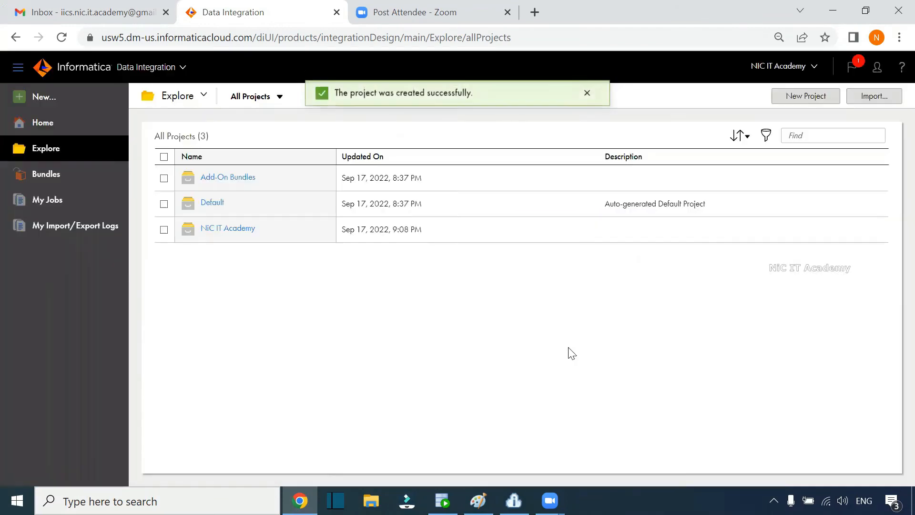
{"action": "left_click", "coordinate": [236, 228]}
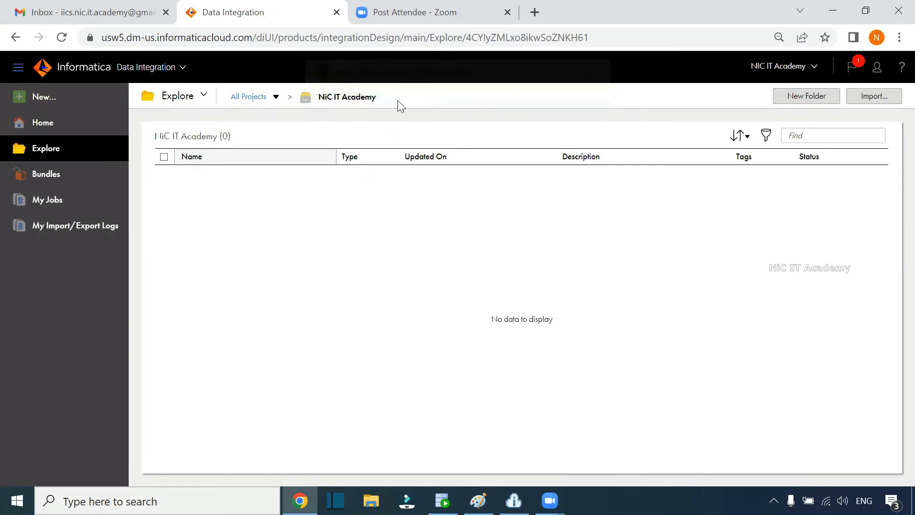
Step: Create a new blank mapping in the NiC IT Academy project
{"action": "left_click", "coordinate": [46, 98]}
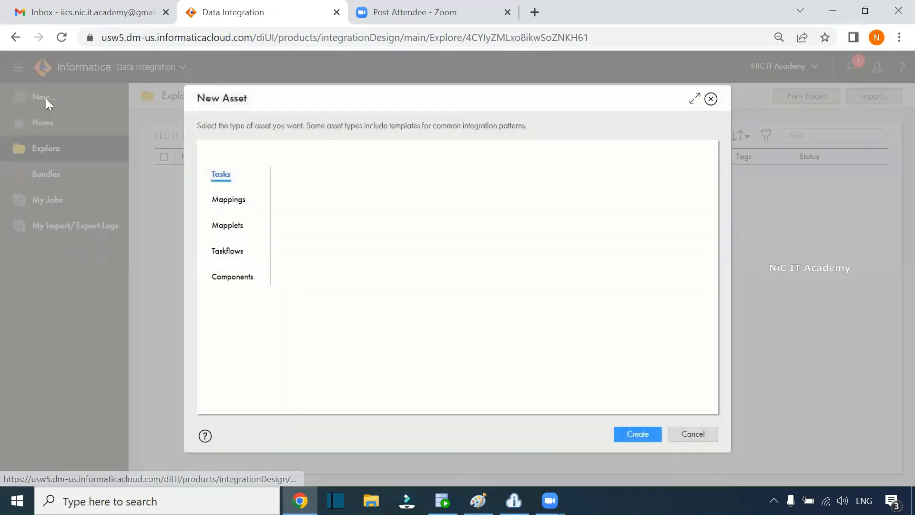
{"action": "left_click", "coordinate": [240, 201]}
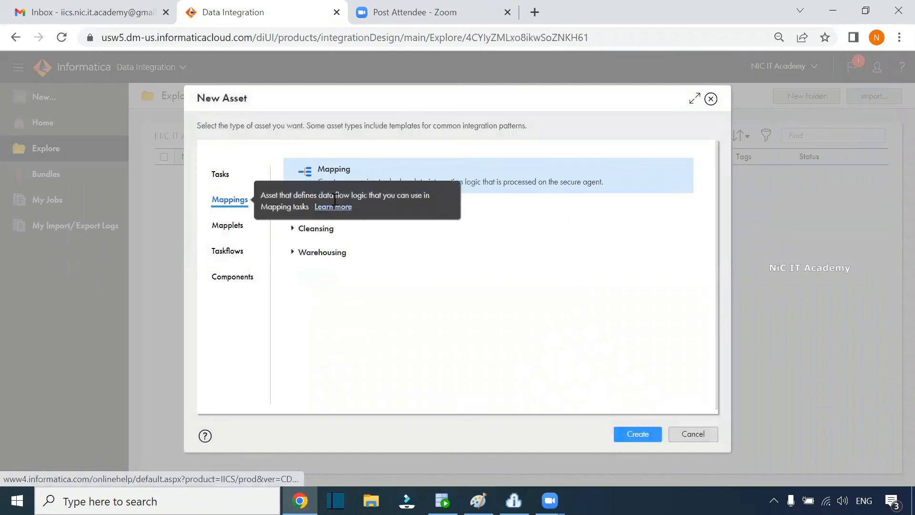
{"action": "left_click", "coordinate": [638, 433]}
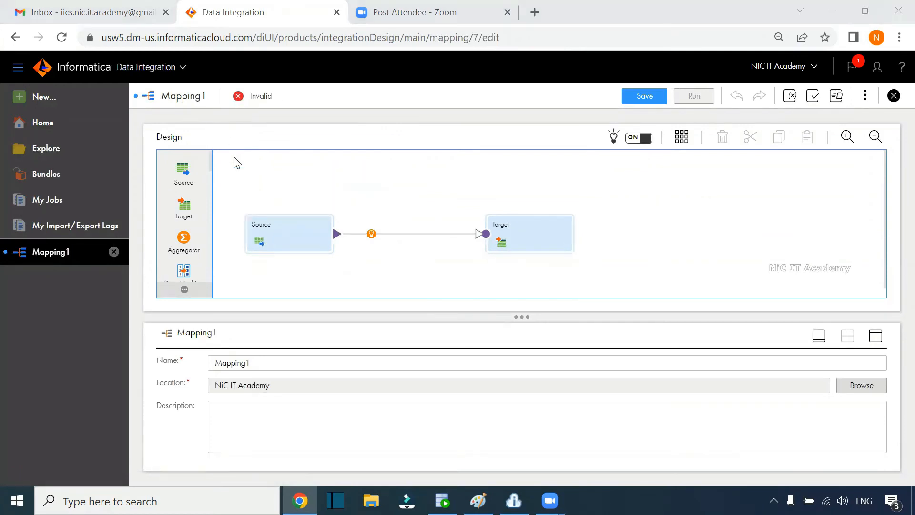
Step: Rename the mapping from Mapping1 to m_Employees_Details
{"action": "double_click", "coordinate": [241, 363]}
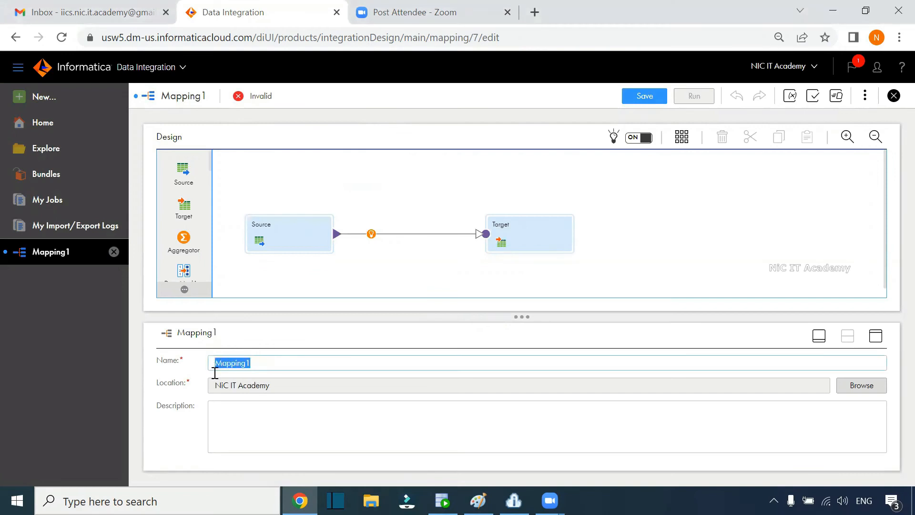
{"action": "mouse_move", "coordinate": [299, 501]}
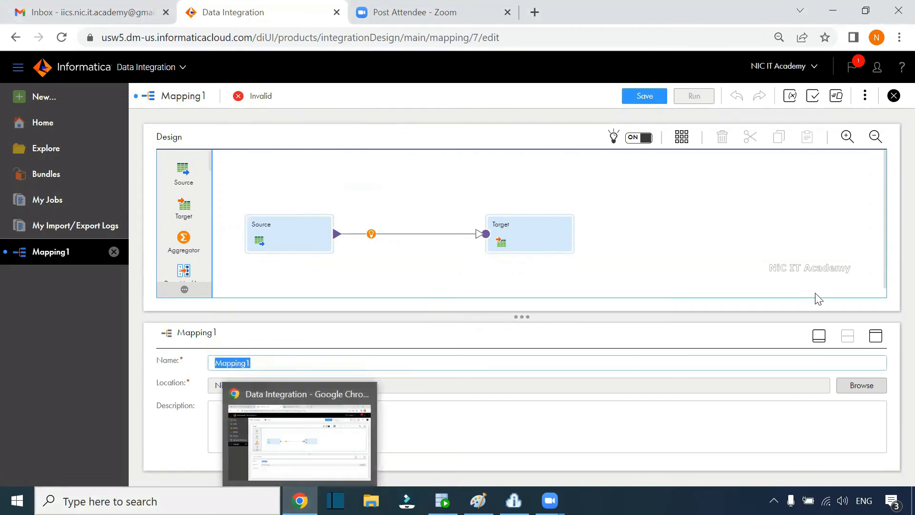
{"action": "type", "text": "m_Test_m"}
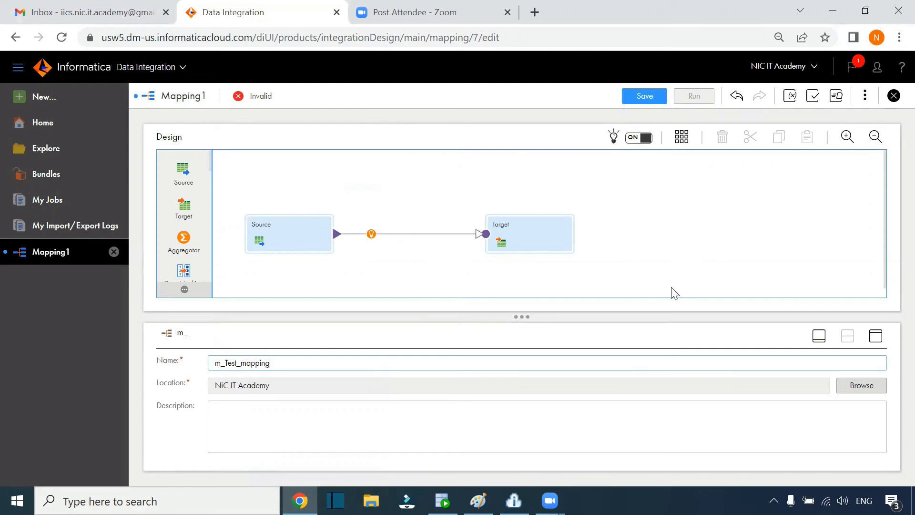
{"action": "left_click_drag", "start_coordinate": [270, 365], "coordinate": [232, 363]}
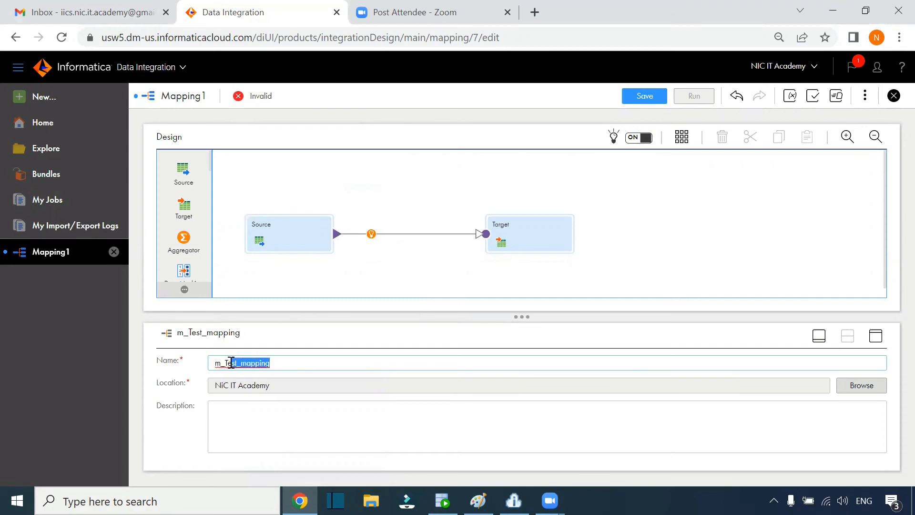
{"action": "type", "text": "Emplo"}
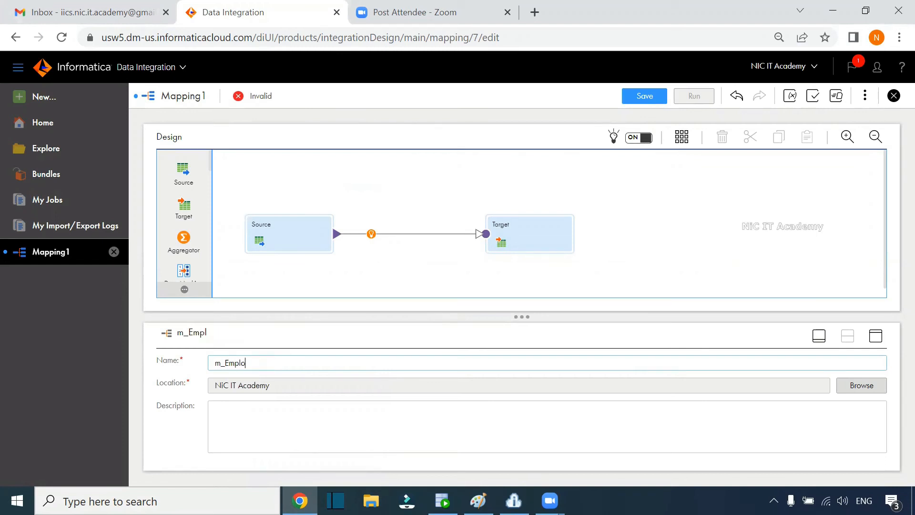
{"action": "type", "text": "yees_Detrails"}
{"action": "key", "text": "BackSpace"}
{"action": "key", "text": "BackSpace"}
{"action": "key", "text": "BackSpace"}
{"action": "key", "text": "BackSpace"}
{"action": "key", "text": "BackSpace"}
{"action": "type", "text": "ails"}
Step: Describe the mapping as reading data from hr.Employees and loading it into core.t_employees
{"action": "left_click", "coordinate": [425, 421]}
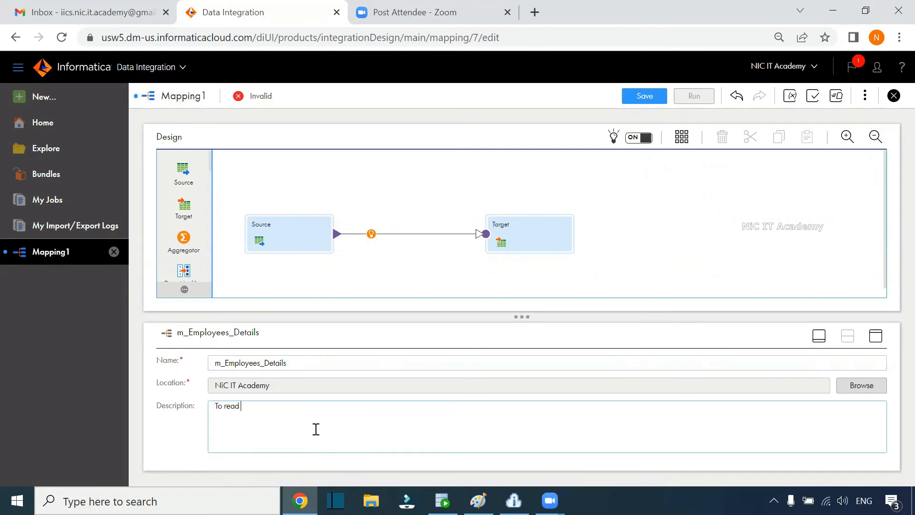
{"action": "type", "text": "de"}
{"action": "type", "text": "ata from hr"}
{"action": "type", "text": "."}
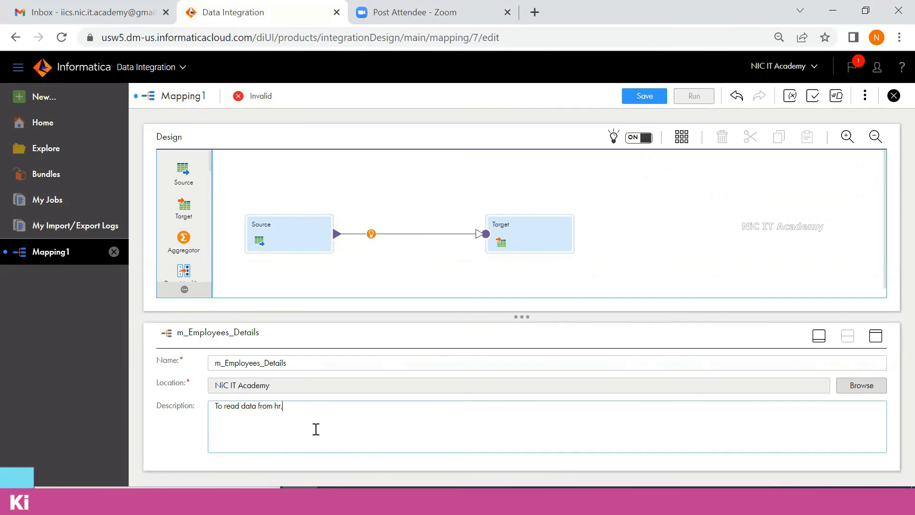
{"action": "type", "text": "Emplo"}
{"action": "type", "text": "yees and load "}
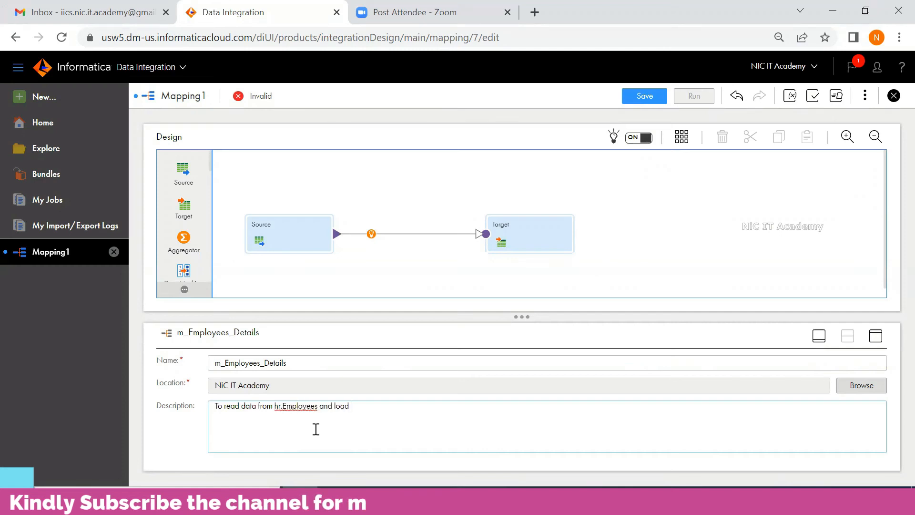
{"action": "type", "text": "it into core.t_employees"}
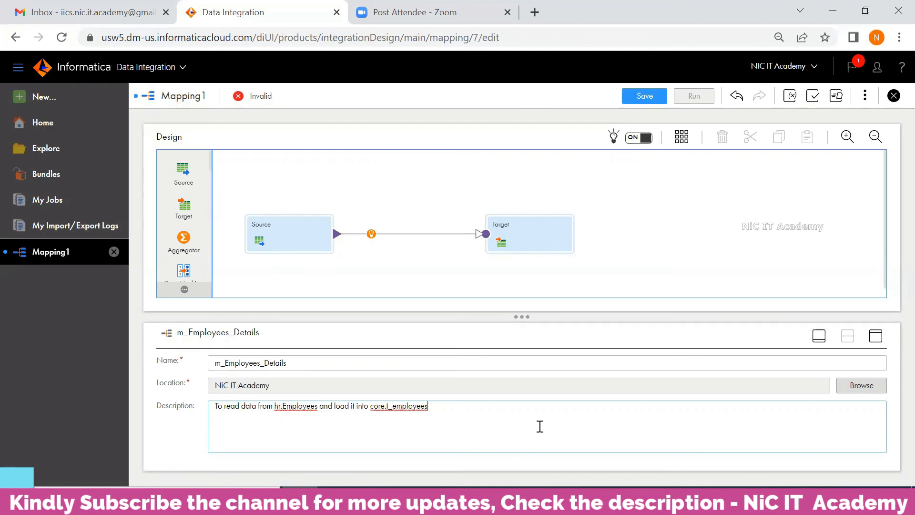
{"action": "left_click", "coordinate": [282, 224]}
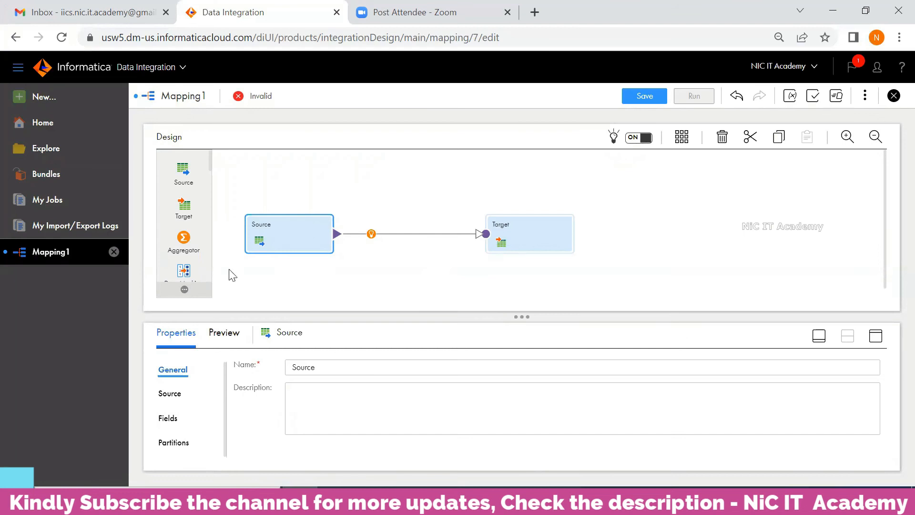
Step: Rename the mapping's source to Employees
{"action": "left_click_drag", "start_coordinate": [343, 362], "coordinate": [282, 374]}
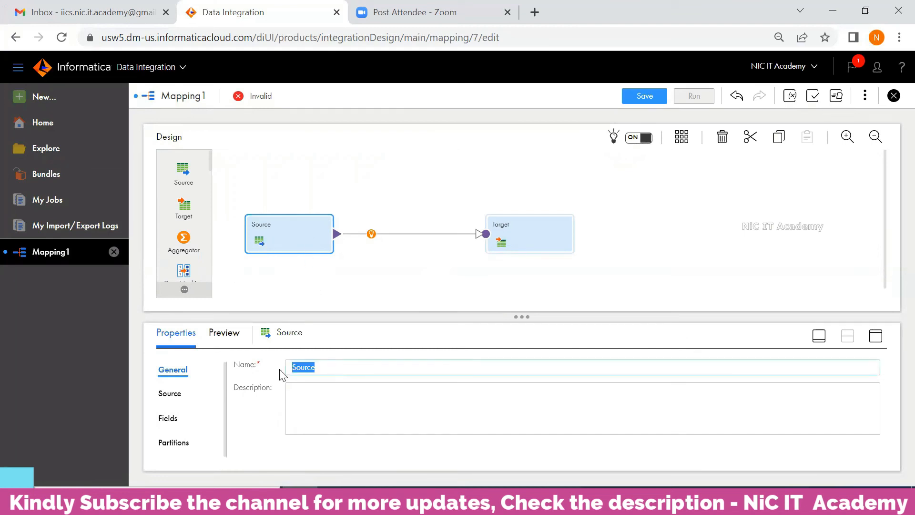
{"action": "type", "text": "Employees"}
{"action": "left_click", "coordinate": [397, 284]}
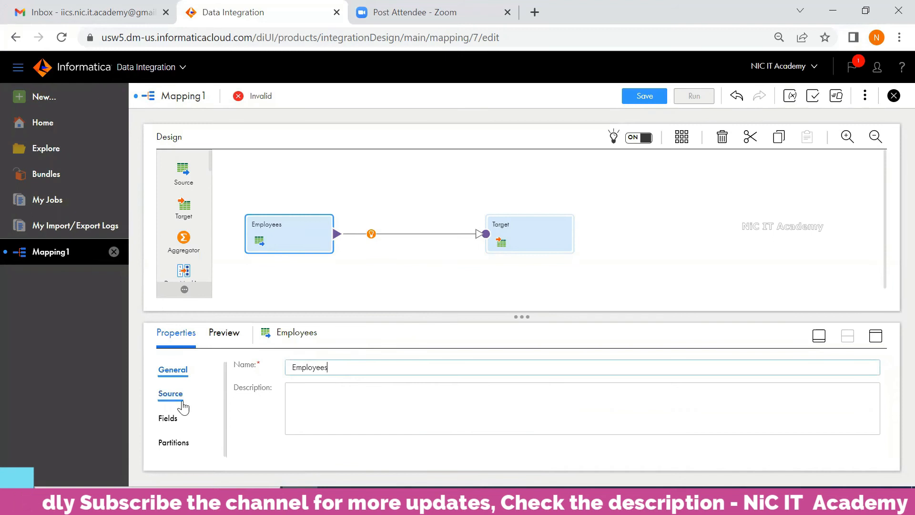
Step: Set the source connection to Oracle_Src and the source object to the EMPLOYEES table
{"action": "left_click", "coordinate": [877, 336]}
{"action": "left_click", "coordinate": [177, 196]}
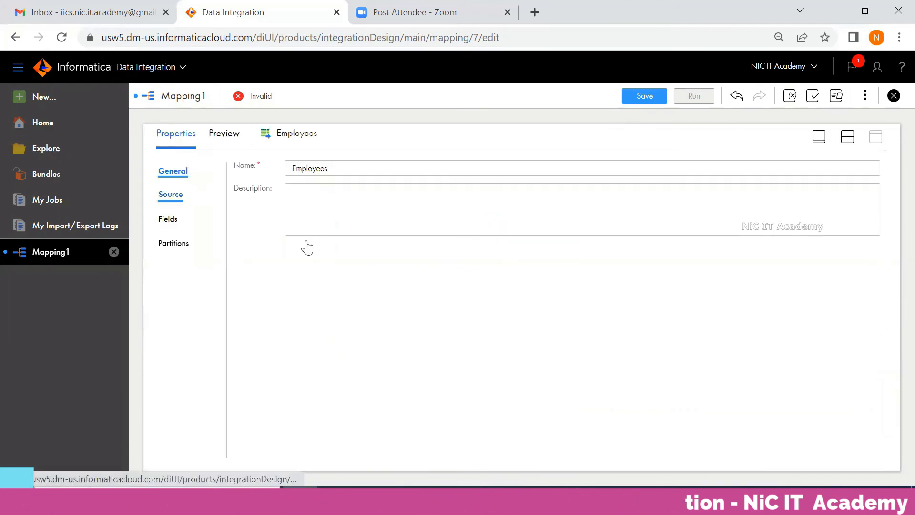
{"action": "left_click", "coordinate": [333, 199]}
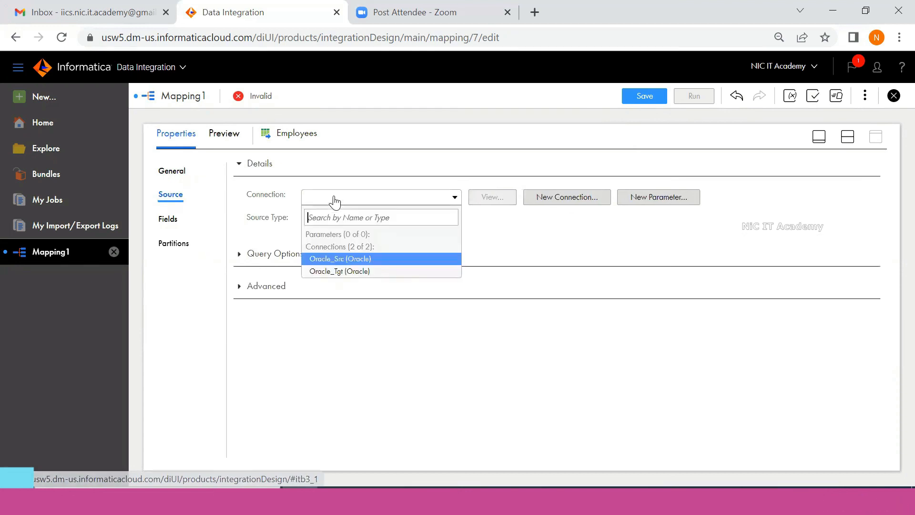
{"action": "left_click", "coordinate": [336, 261]}
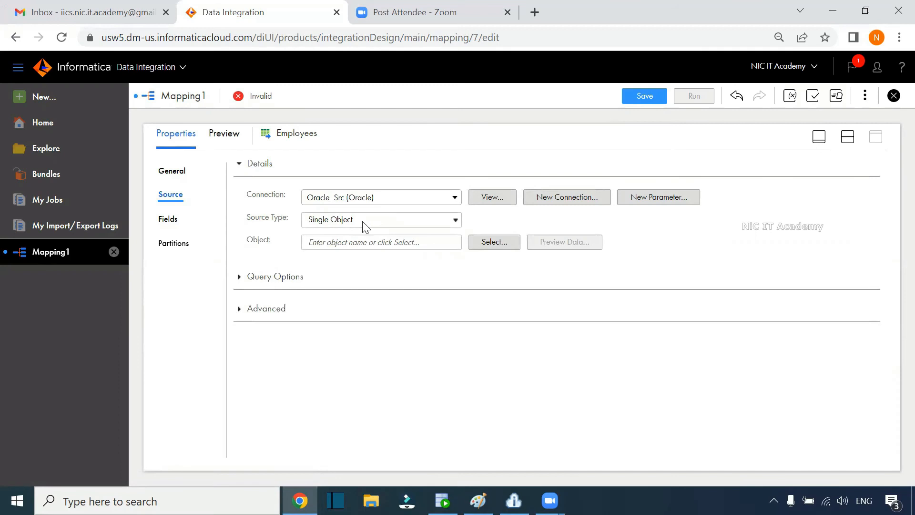
{"action": "left_click", "coordinate": [500, 249]}
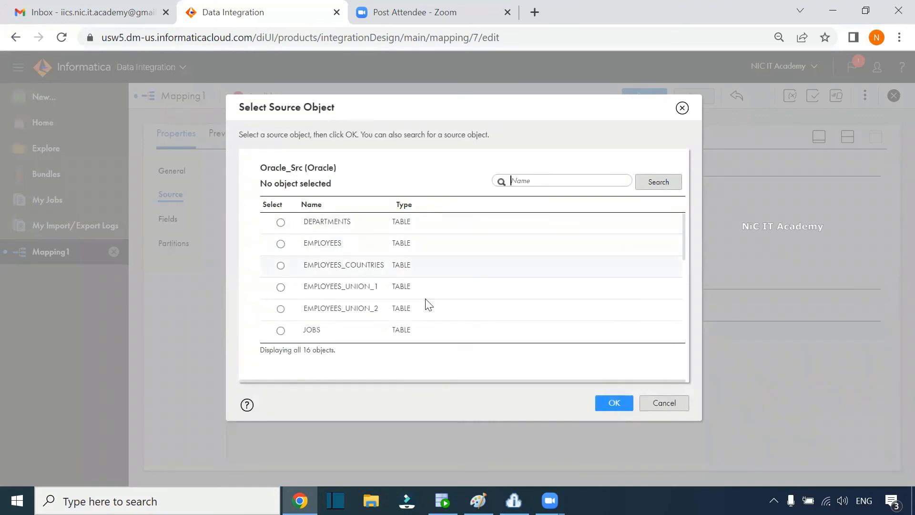
{"action": "left_click", "coordinate": [324, 244]}
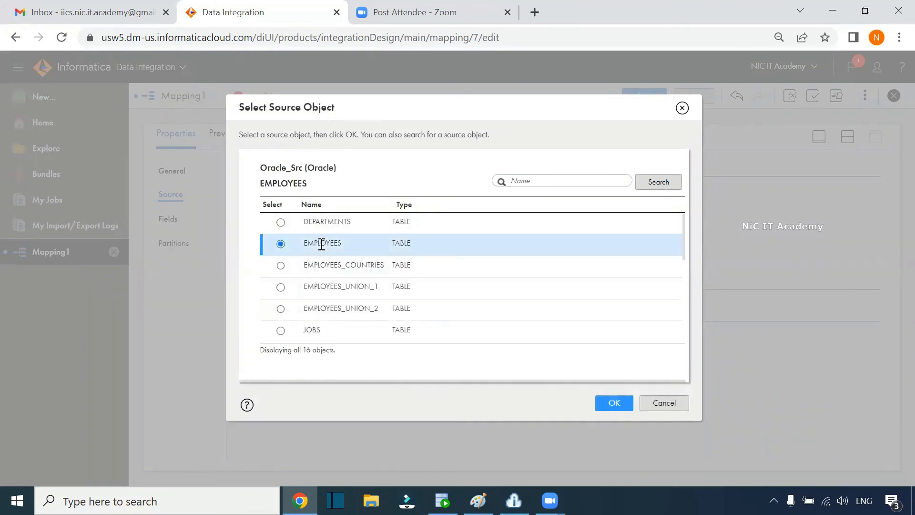
{"action": "left_click", "coordinate": [618, 404]}
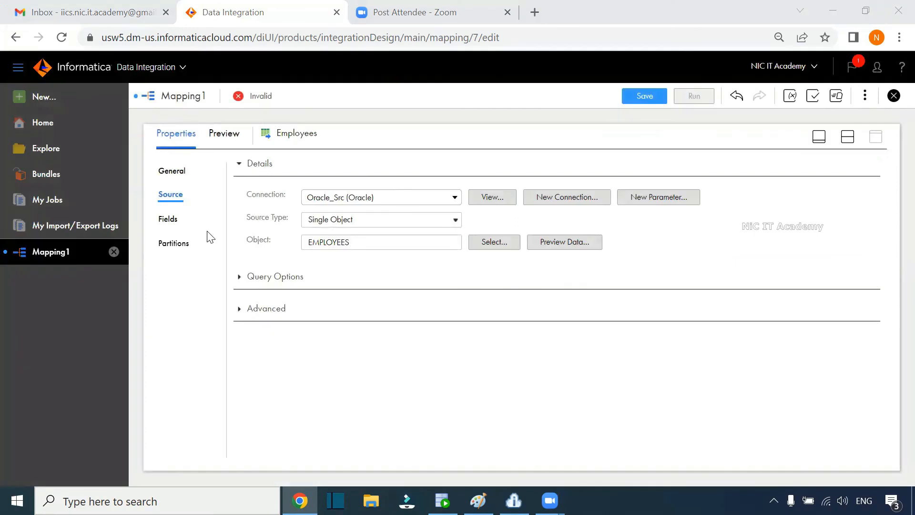
Step: Review the 11 EMPLOYEES fields and the source's query and advanced options
{"action": "left_click", "coordinate": [172, 221]}
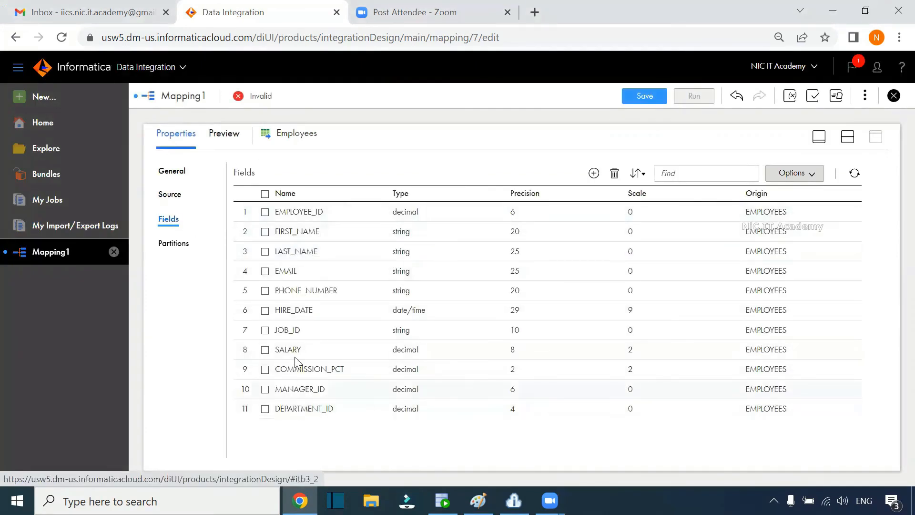
{"action": "left_click", "coordinate": [170, 195]}
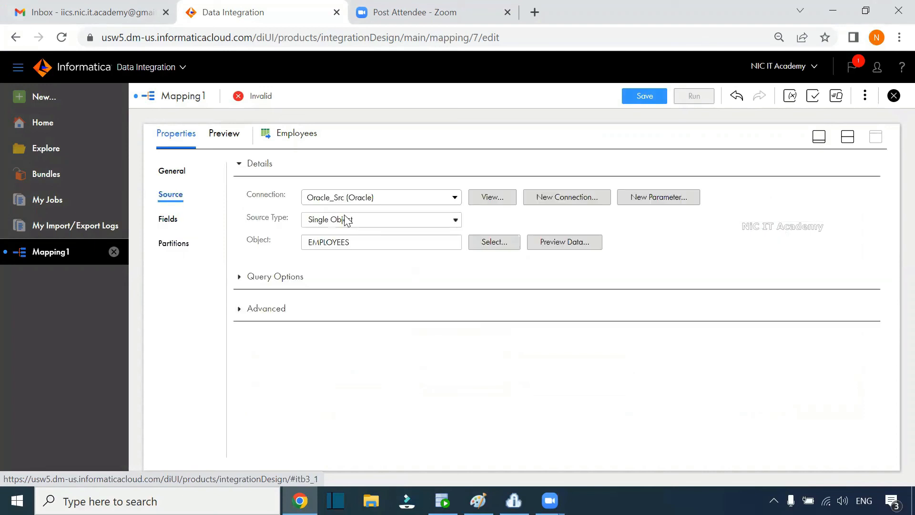
{"action": "left_click", "coordinate": [241, 280]}
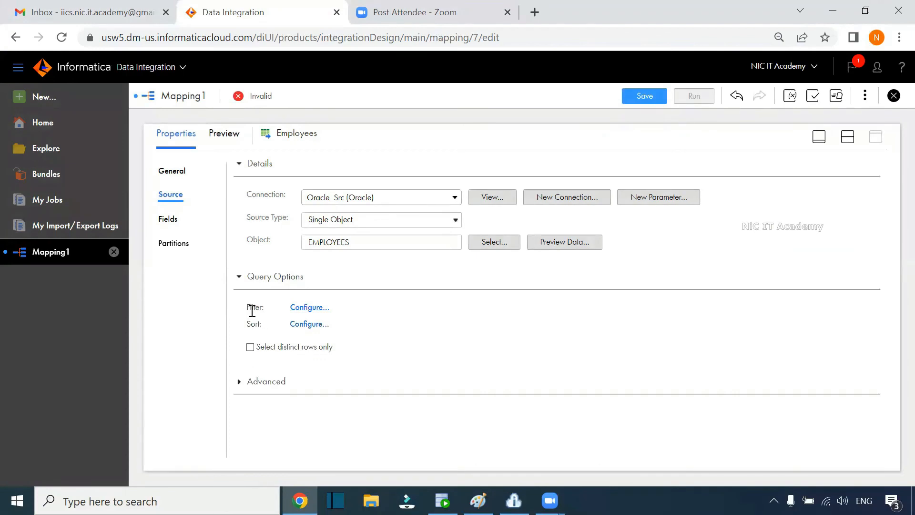
{"action": "left_click", "coordinate": [239, 385]}
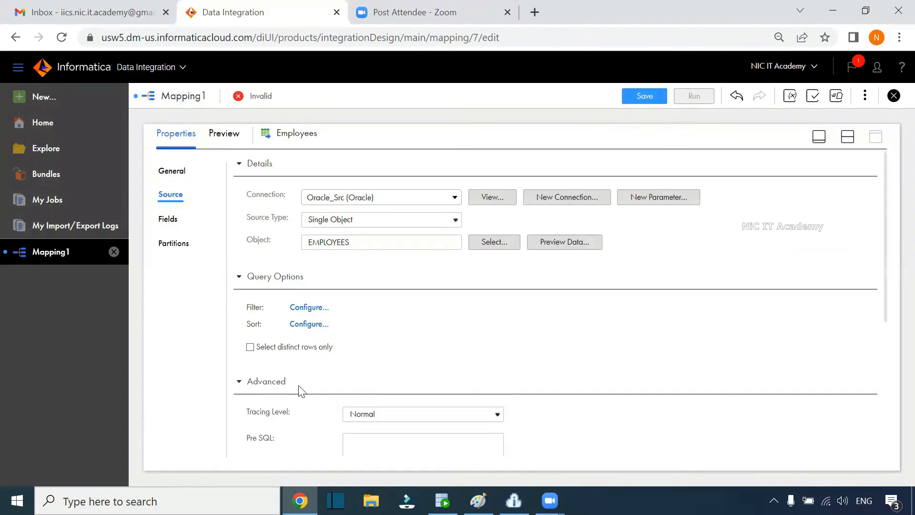
{"action": "scroll", "coordinate": [497, 353], "scroll_direction": "down", "scroll_amount": 3}
{"action": "scroll", "coordinate": [498, 354], "scroll_direction": "up", "scroll_amount": 3}
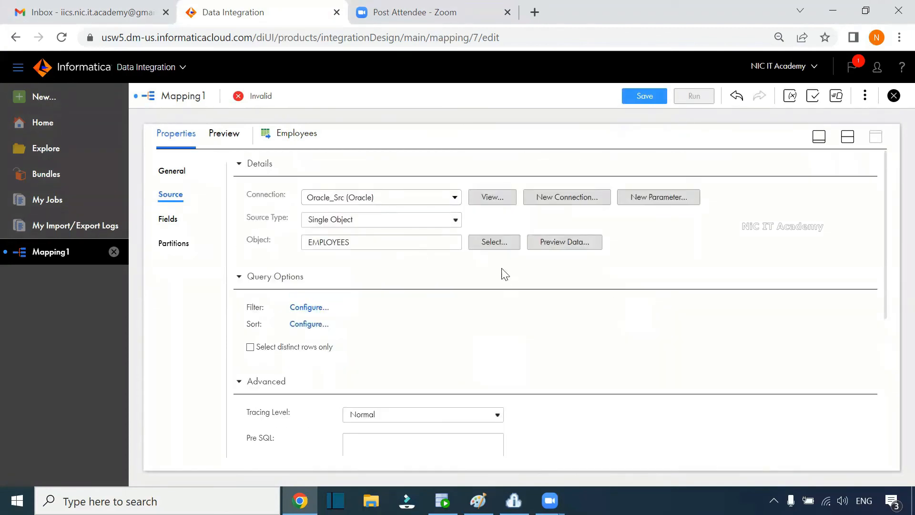
{"action": "left_click", "coordinate": [848, 137]}
Step: Rename the mapping's target to T_Employees
{"action": "left_click", "coordinate": [537, 238]}
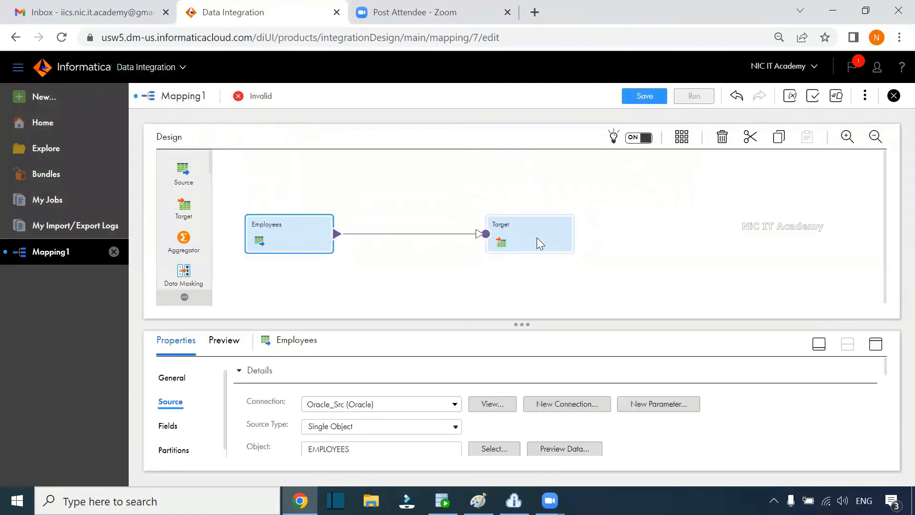
{"action": "left_click_drag", "start_coordinate": [329, 381], "coordinate": [292, 385]}
{"action": "type", "text": "T_Employees"}
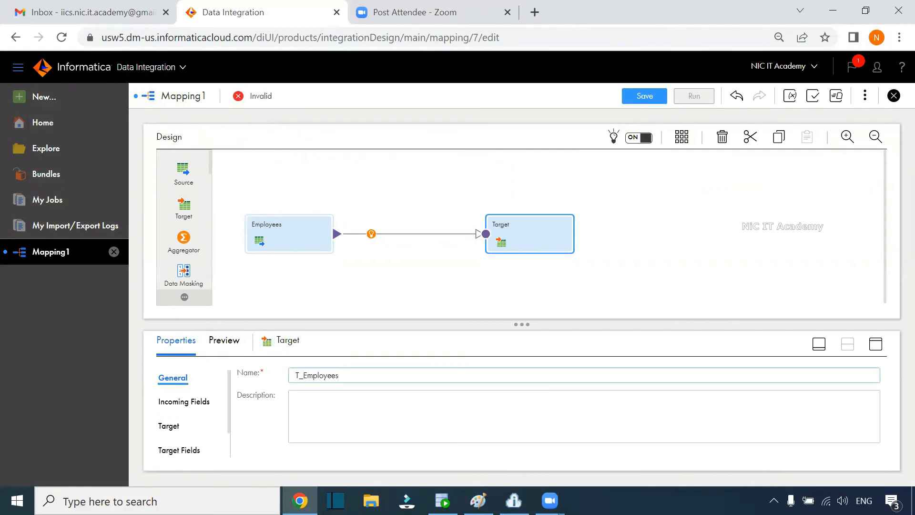
Step: Set the target connection to Oracle_Tgt and the target object to the T_EMPLOYEES table
{"action": "left_click", "coordinate": [876, 344]}
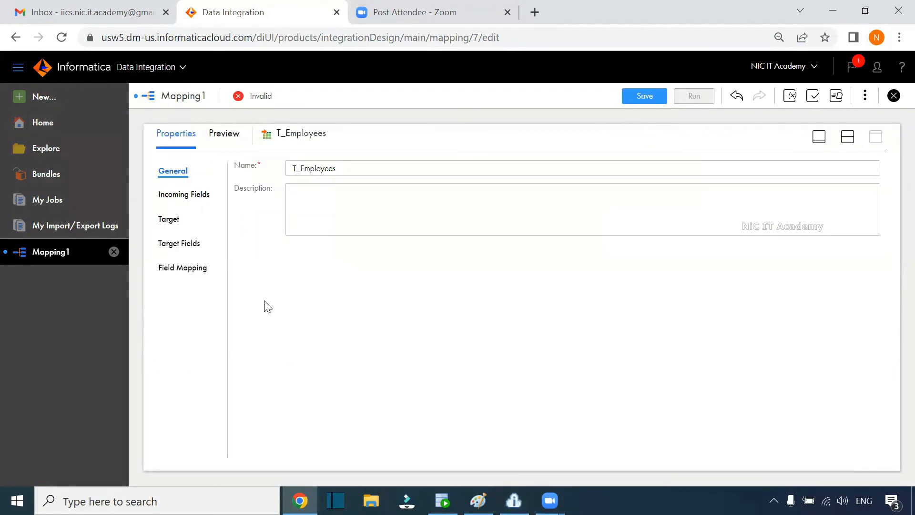
{"action": "left_click", "coordinate": [168, 219]}
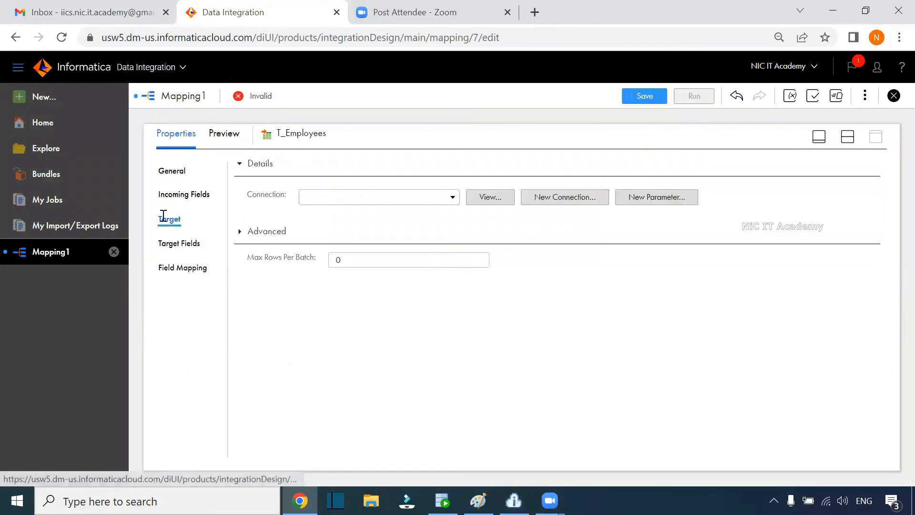
{"action": "left_click", "coordinate": [348, 205]}
{"action": "left_click", "coordinate": [357, 272]}
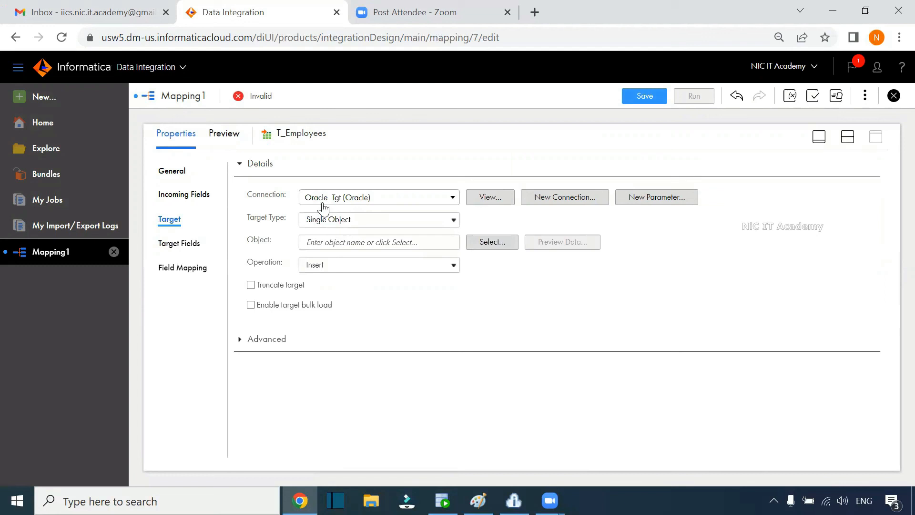
{"action": "left_click", "coordinate": [488, 248]}
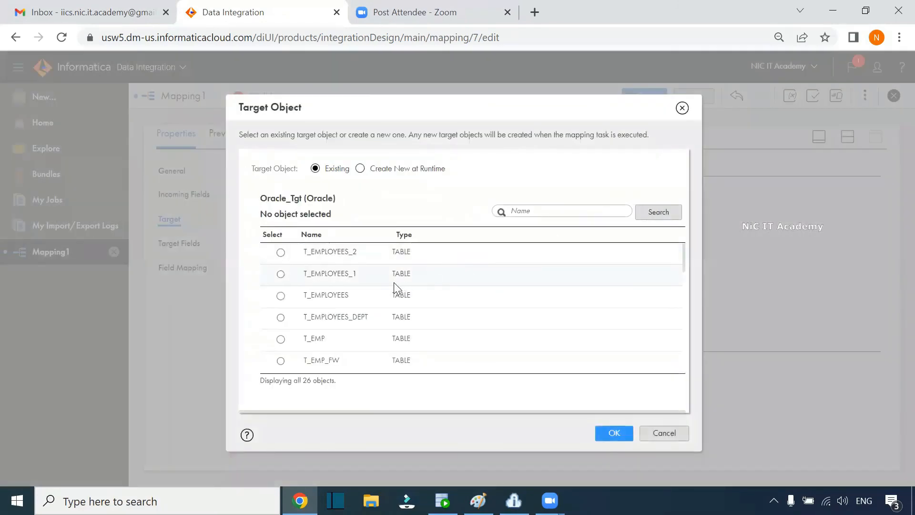
{"action": "left_click", "coordinate": [306, 296]}
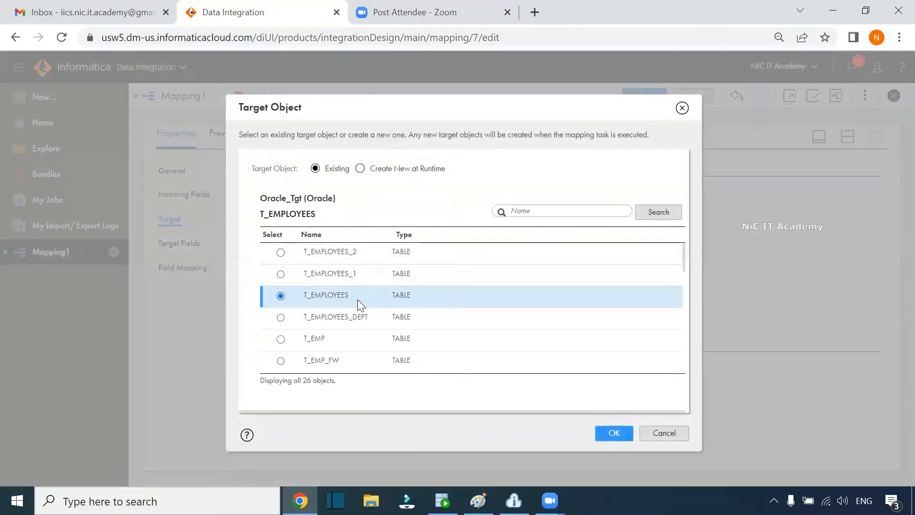
{"action": "left_click", "coordinate": [608, 440]}
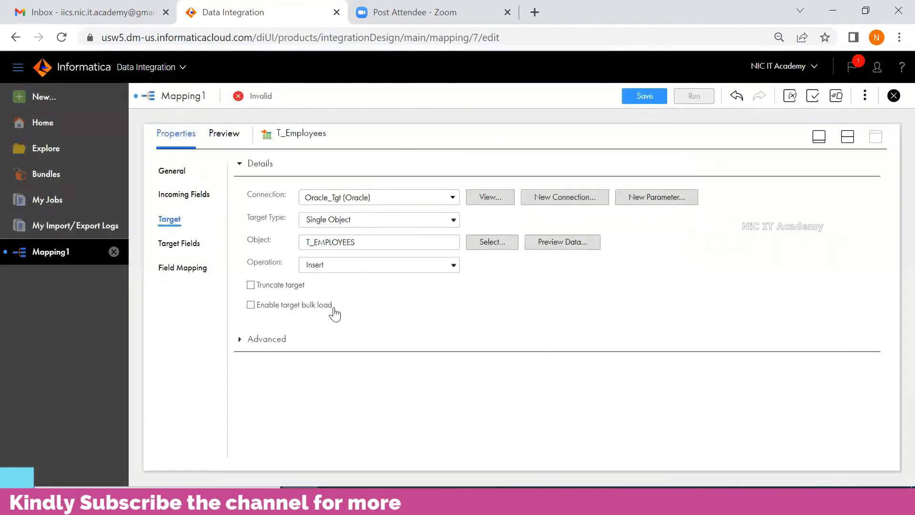
Step: Enable Truncate target and review the target fields and field mapping
{"action": "left_click", "coordinate": [250, 285]}
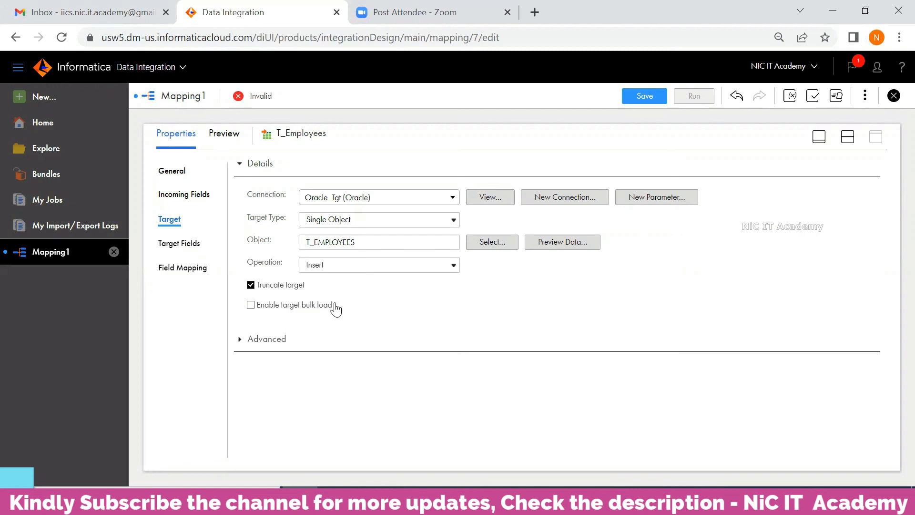
{"action": "left_click", "coordinate": [193, 270]}
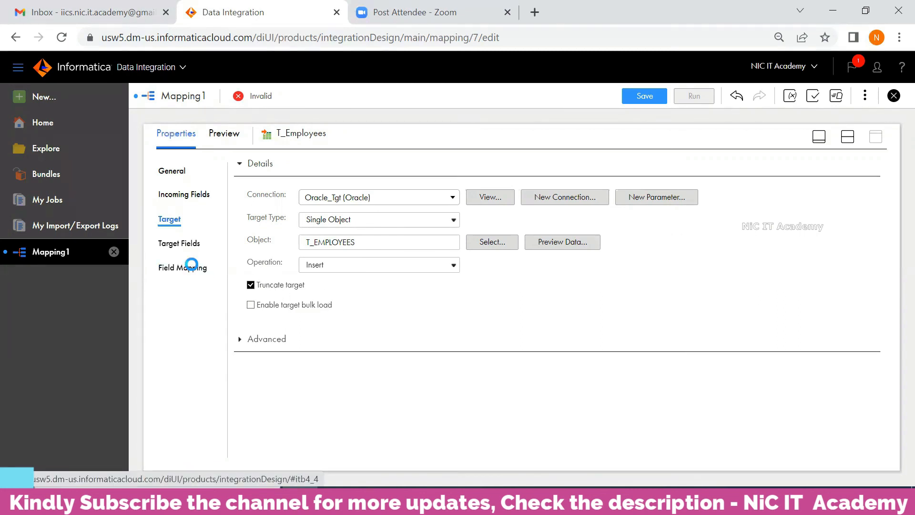
{"action": "left_click", "coordinate": [189, 244]}
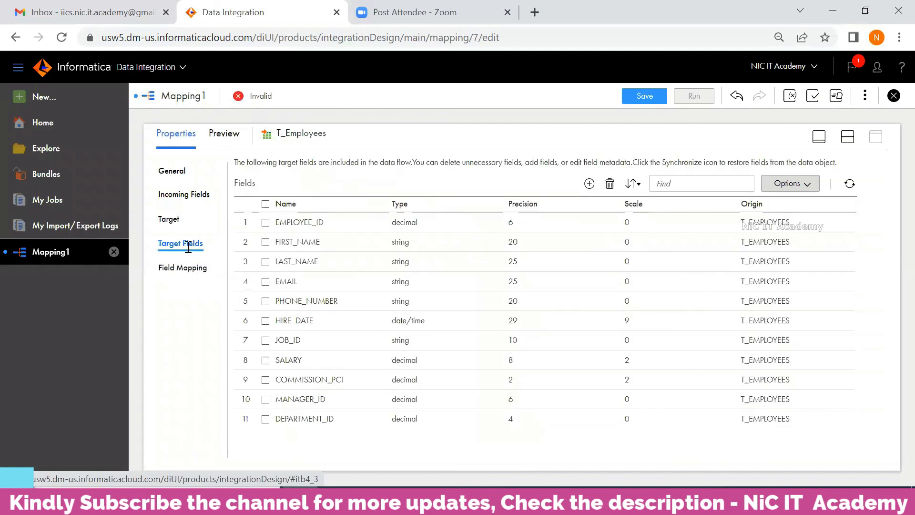
{"action": "left_click", "coordinate": [189, 270]}
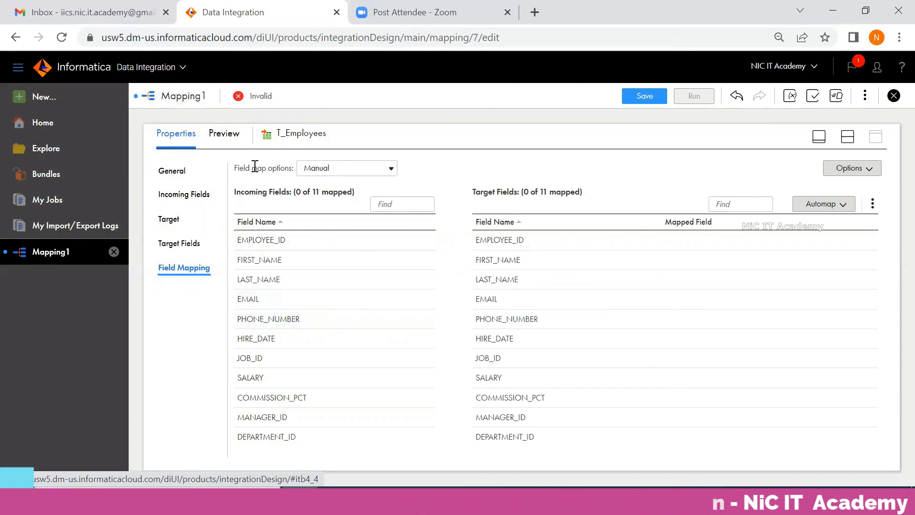
Step: Smart Map all 11 incoming fields onto the T_EMPLOYEES target fields
{"action": "left_click", "coordinate": [317, 170]}
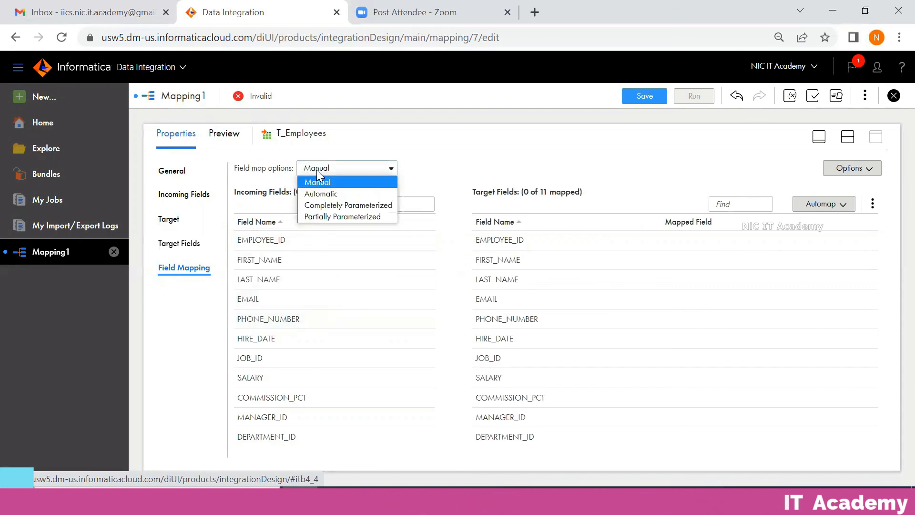
{"action": "left_click", "coordinate": [270, 169]}
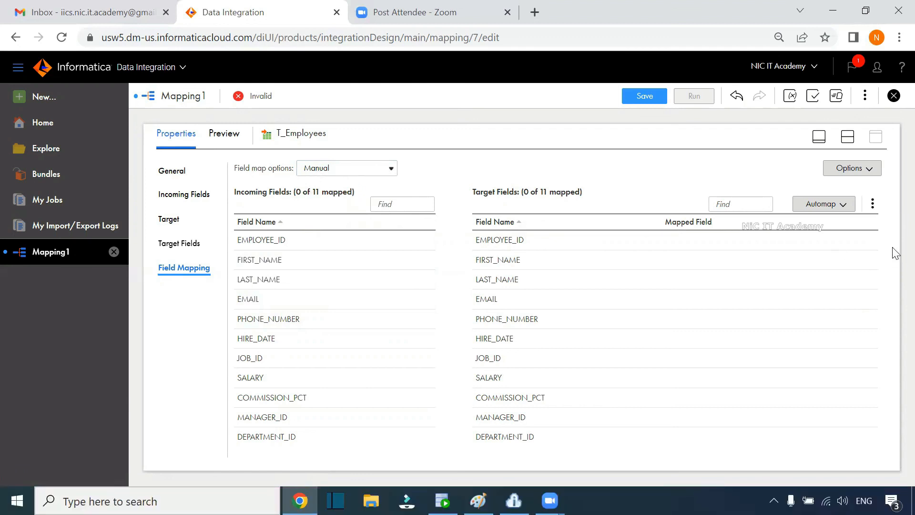
{"action": "left_click", "coordinate": [830, 204]}
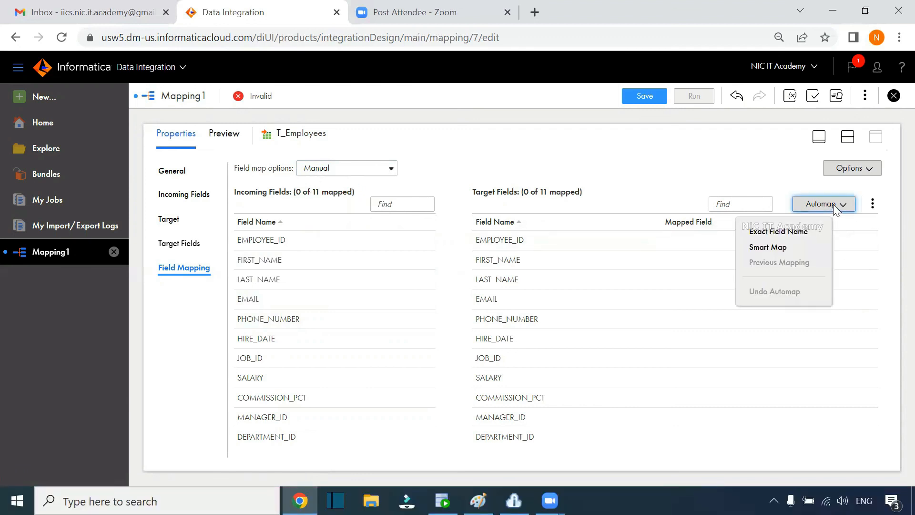
{"action": "left_click", "coordinate": [792, 254]}
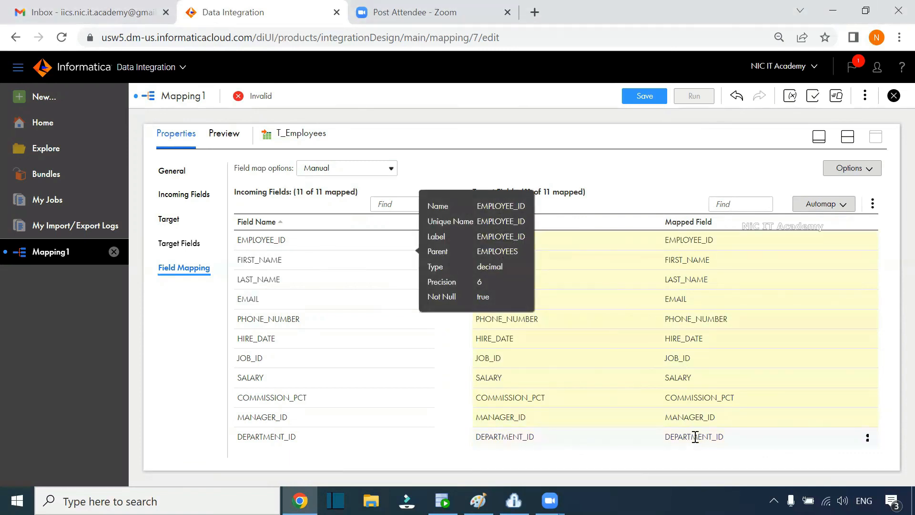
Step: Save the m_Employees_Details mapping and restore the canvas view
{"action": "left_click", "coordinate": [646, 95]}
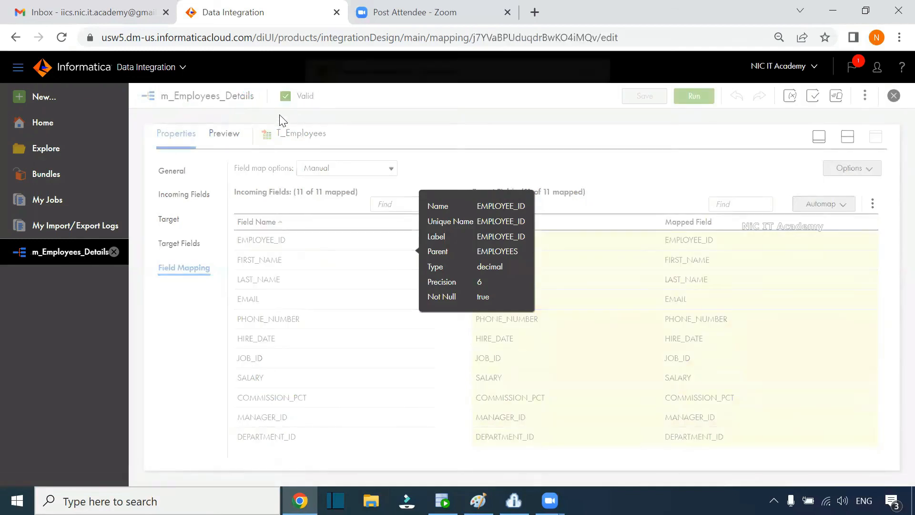
{"action": "left_click", "coordinate": [846, 138]}
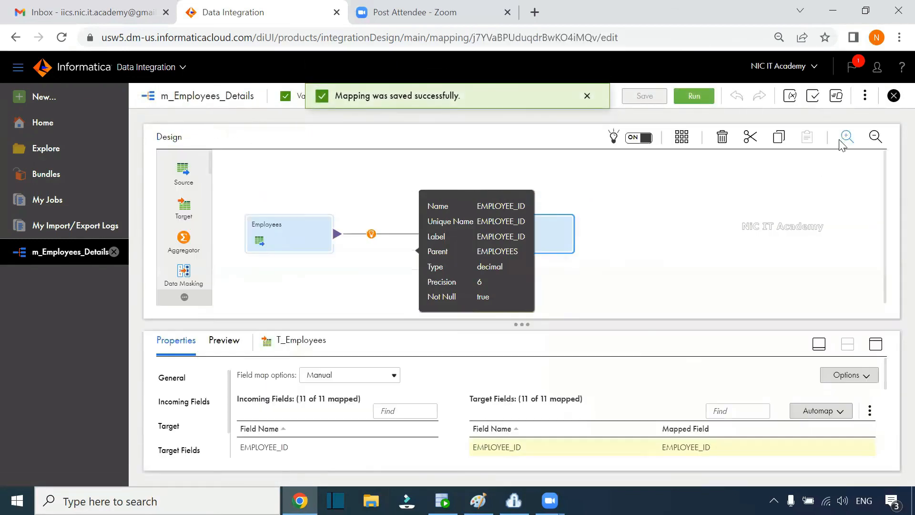
{"action": "left_click", "coordinate": [695, 242]}
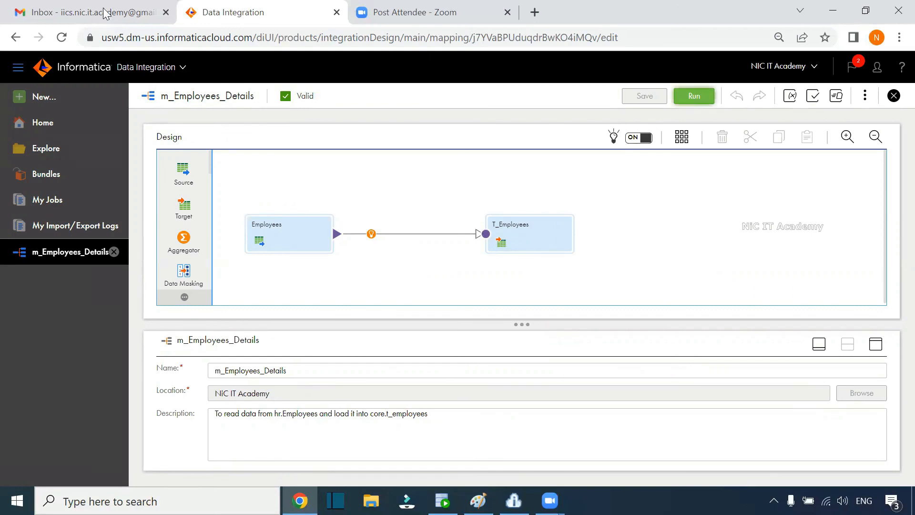
Step: Launch a run of m_Employees_Details on runtime environment DESKTOP-MS15842
{"action": "left_click", "coordinate": [703, 97]}
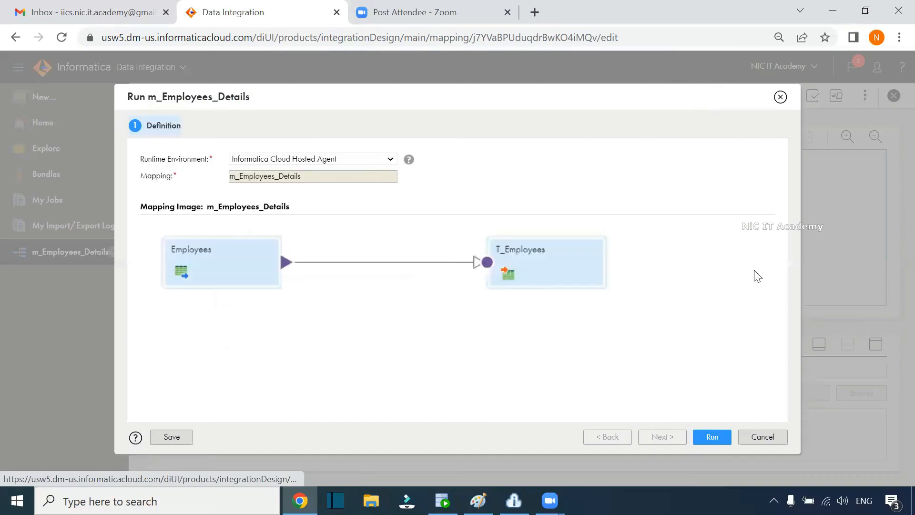
{"action": "left_click_drag", "start_coordinate": [147, 159], "coordinate": [206, 160]}
{"action": "left_click", "coordinate": [287, 159]}
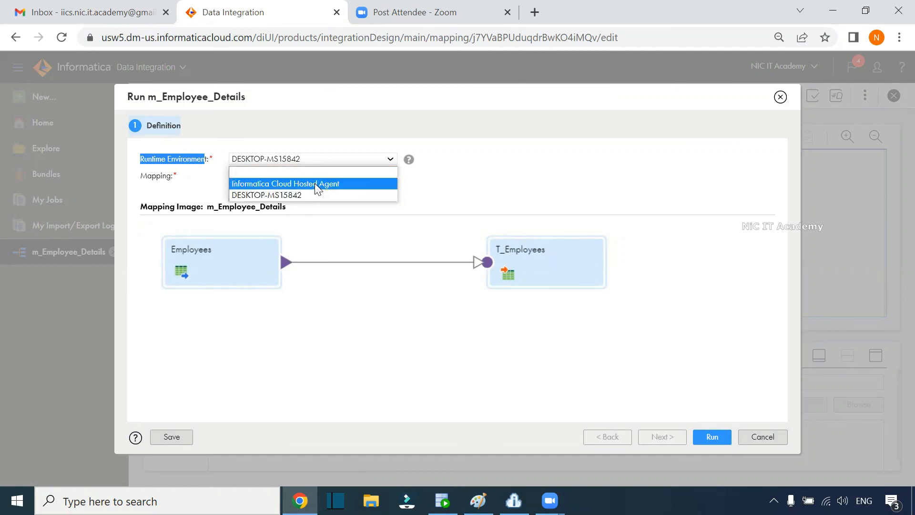
{"action": "left_click", "coordinate": [288, 194]}
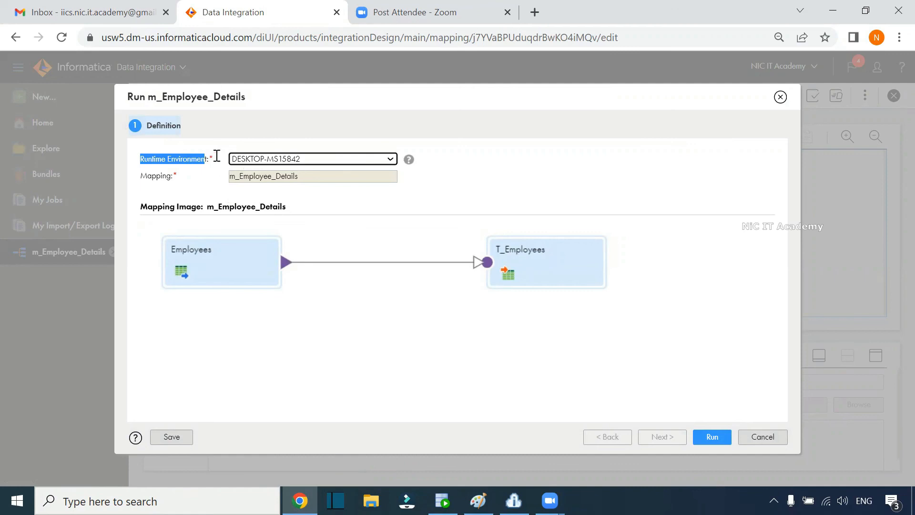
{"action": "left_click", "coordinate": [214, 177]}
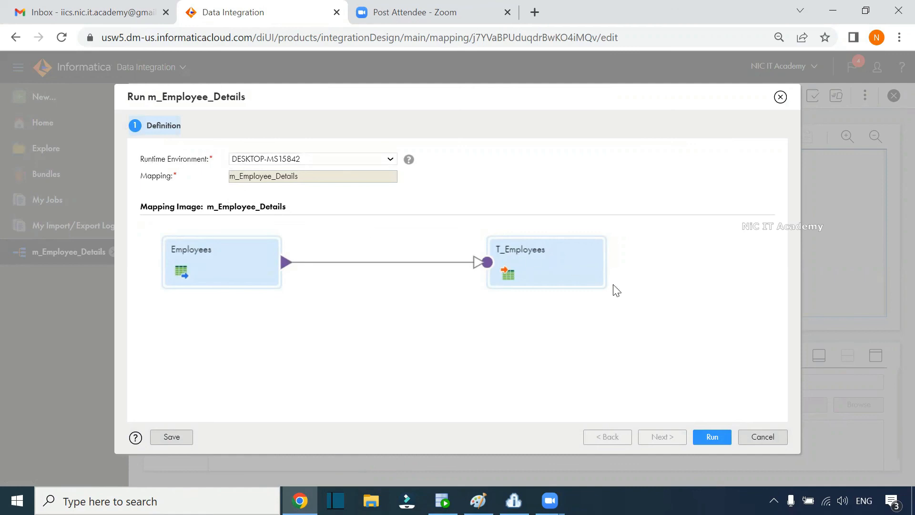
{"action": "left_click", "coordinate": [703, 437]}
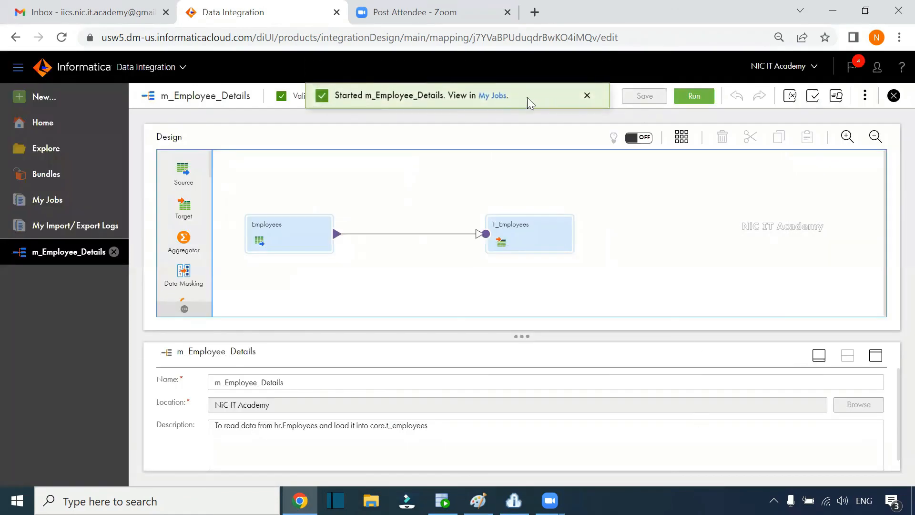
Step: Monitor the job in My Jobs until it succeeds with 107 rows processed
{"action": "left_click", "coordinate": [493, 96]}
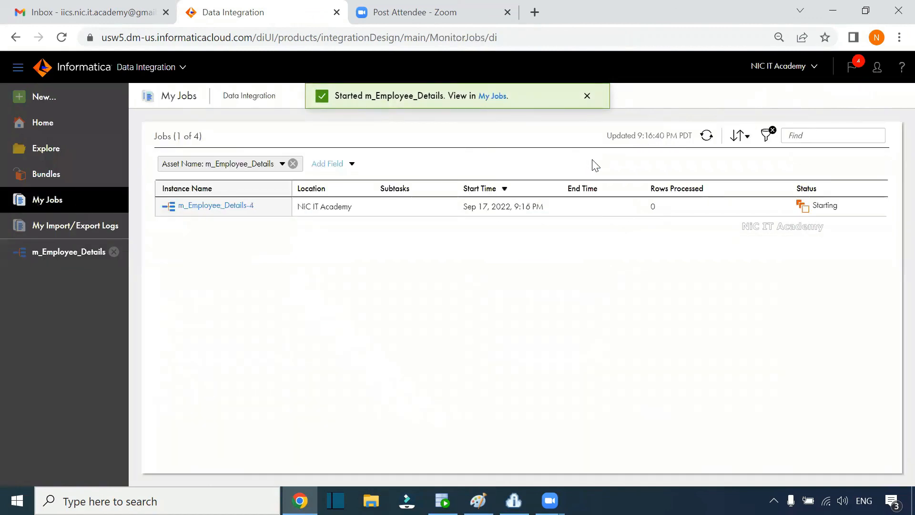
{"action": "left_click", "coordinate": [707, 137]}
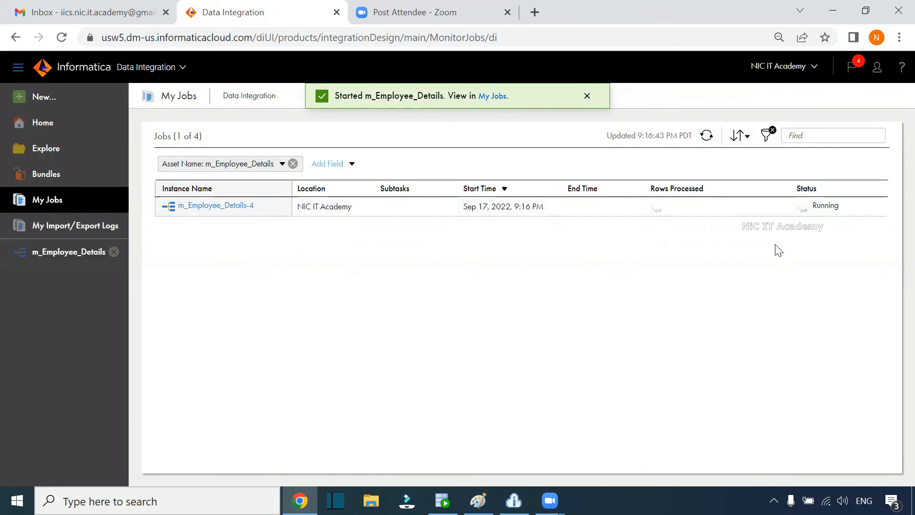
{"action": "left_click", "coordinate": [707, 136]}
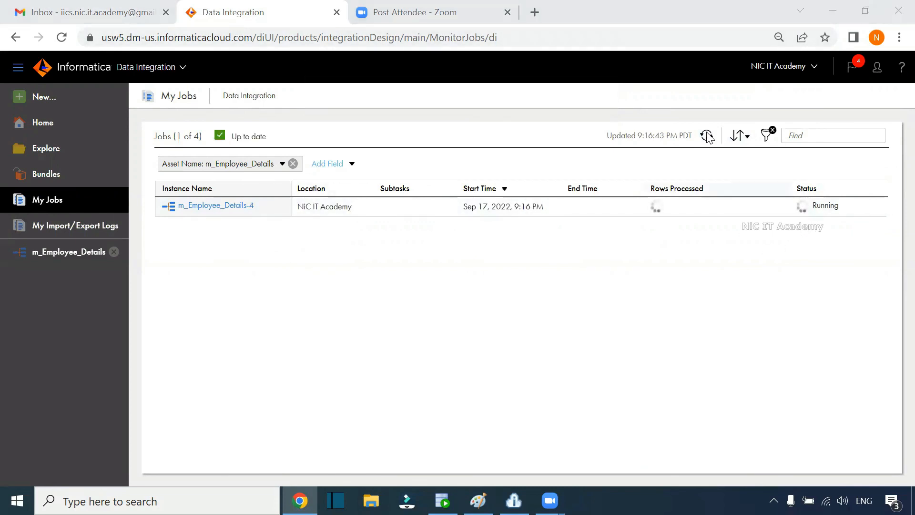
{"action": "left_click", "coordinate": [707, 137]}
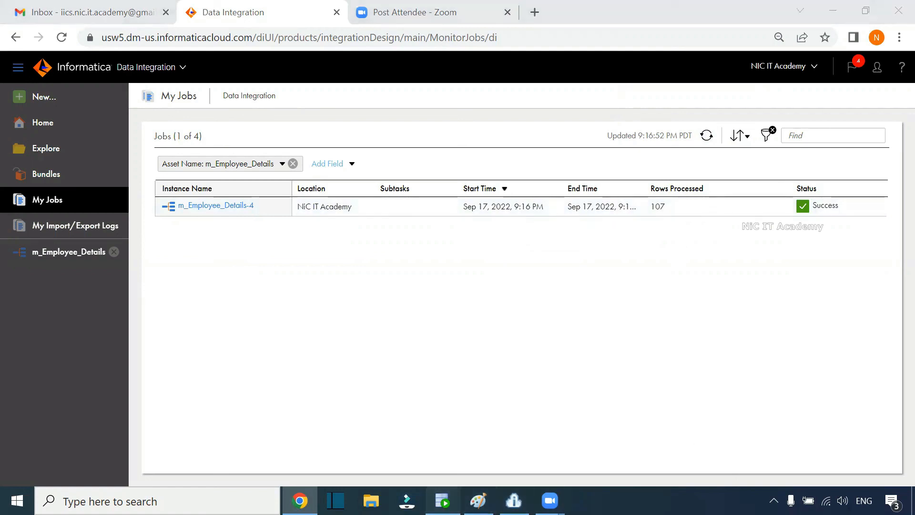
Step: Run the t_employees query in SQL Developer to verify the loaded rows
{"action": "left_click", "coordinate": [443, 500]}
{"action": "left_click_drag", "start_coordinate": [406, 127], "coordinate": [208, 128]}
{"action": "left_click", "coordinate": [200, 87]}
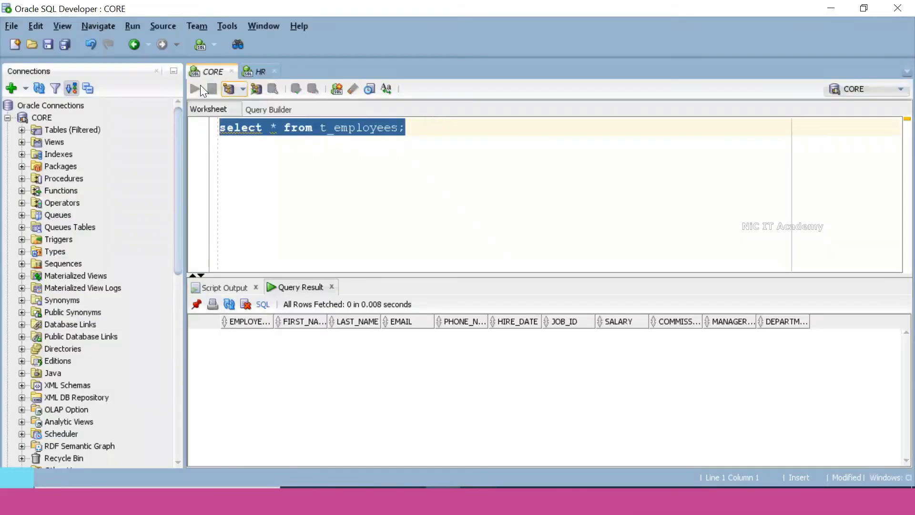
{"action": "left_click", "coordinate": [643, 270]}
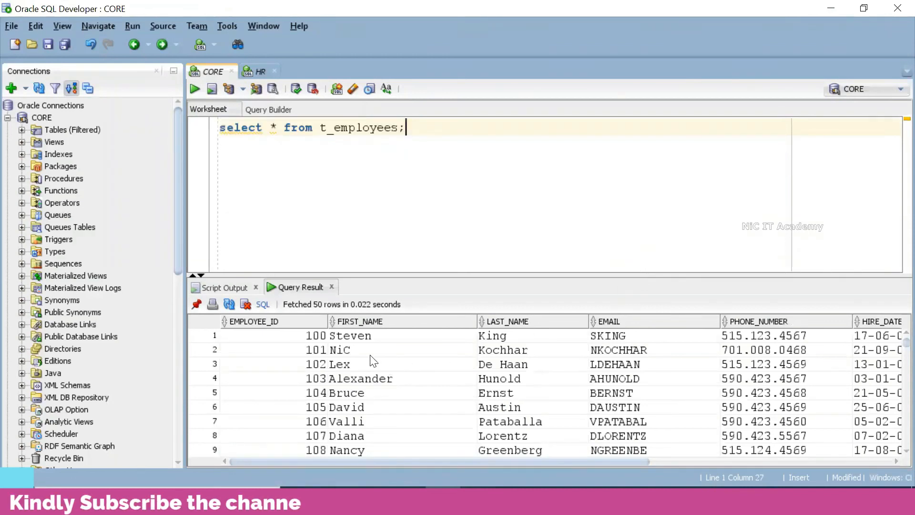